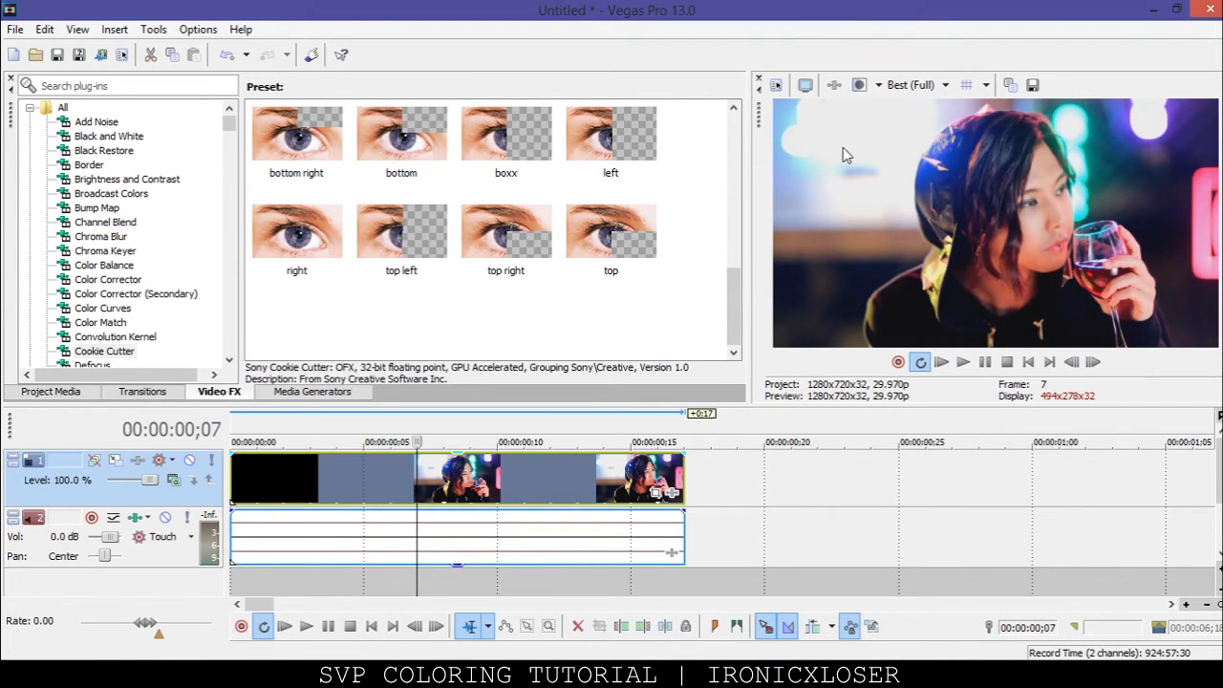
Preview the clip by playing it and moving through its frames, and park the timeline cursor at frame 12
{"action": "left_click_drag", "start_coordinate": [742, 277], "coordinate": [735, 122]}
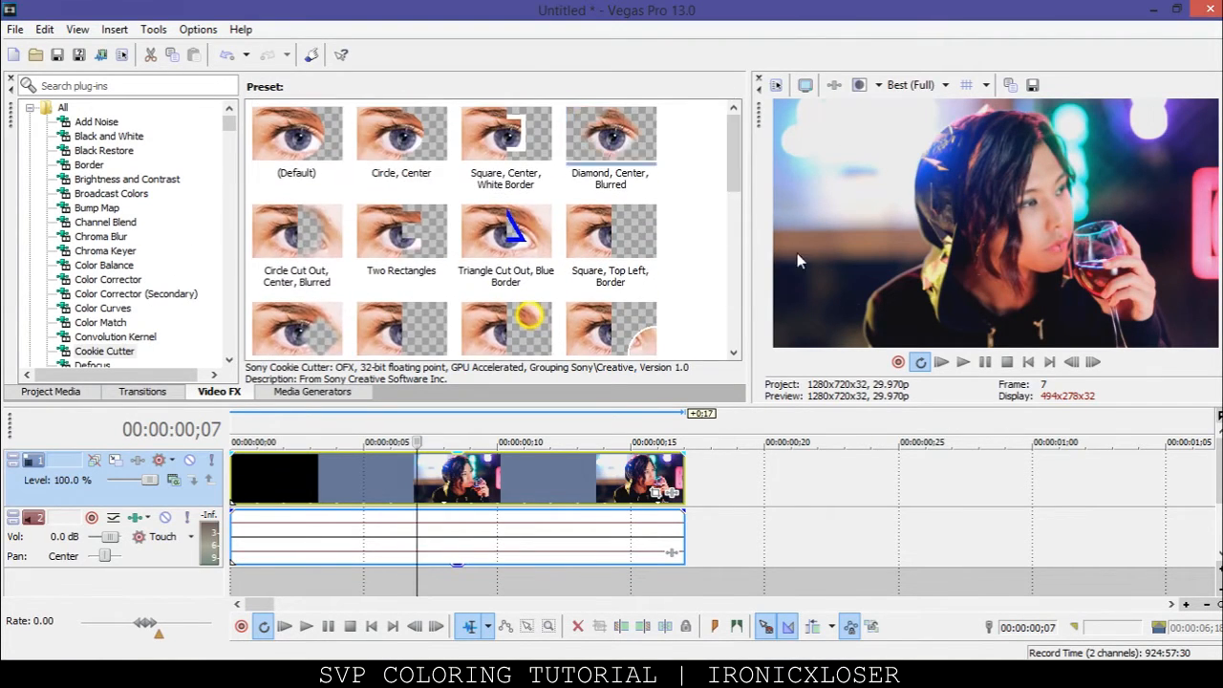
{"action": "left_click", "coordinate": [577, 512]}
{"action": "left_click", "coordinate": [634, 487]}
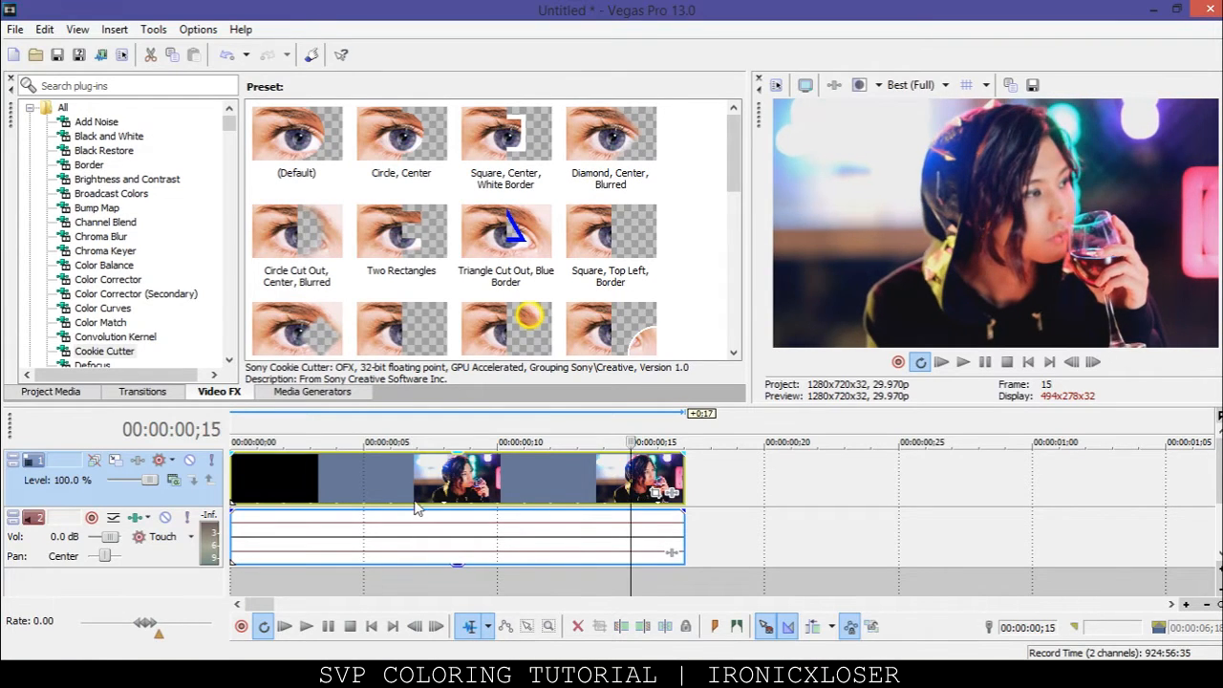
{"action": "left_click", "coordinate": [316, 483]}
{"action": "left_click", "coordinate": [285, 489]}
{"action": "left_click", "coordinate": [259, 488]}
{"action": "left_click", "coordinate": [235, 487]}
{"action": "left_click", "coordinate": [256, 490]}
{"action": "right_click", "coordinate": [411, 489]}
{"action": "left_click", "coordinate": [490, 649]}
{"action": "left_click", "coordinate": [480, 284]}
{"action": "left_click", "coordinate": [674, 555]}
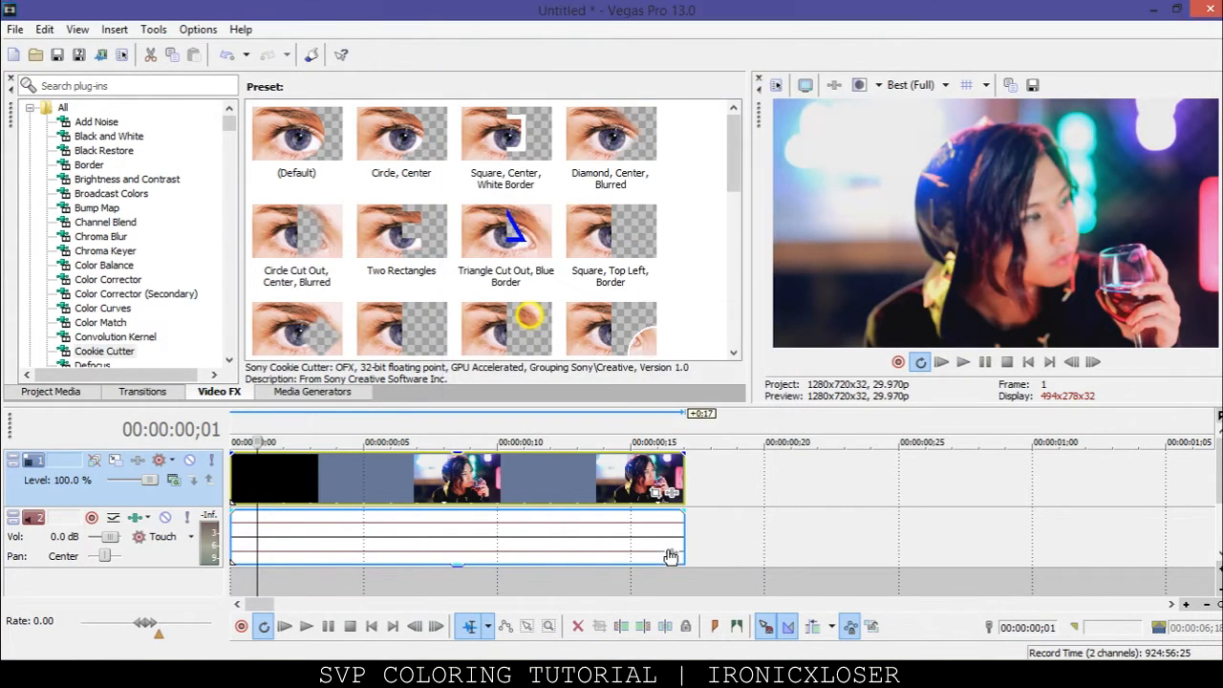
{"action": "key", "text": "space"}
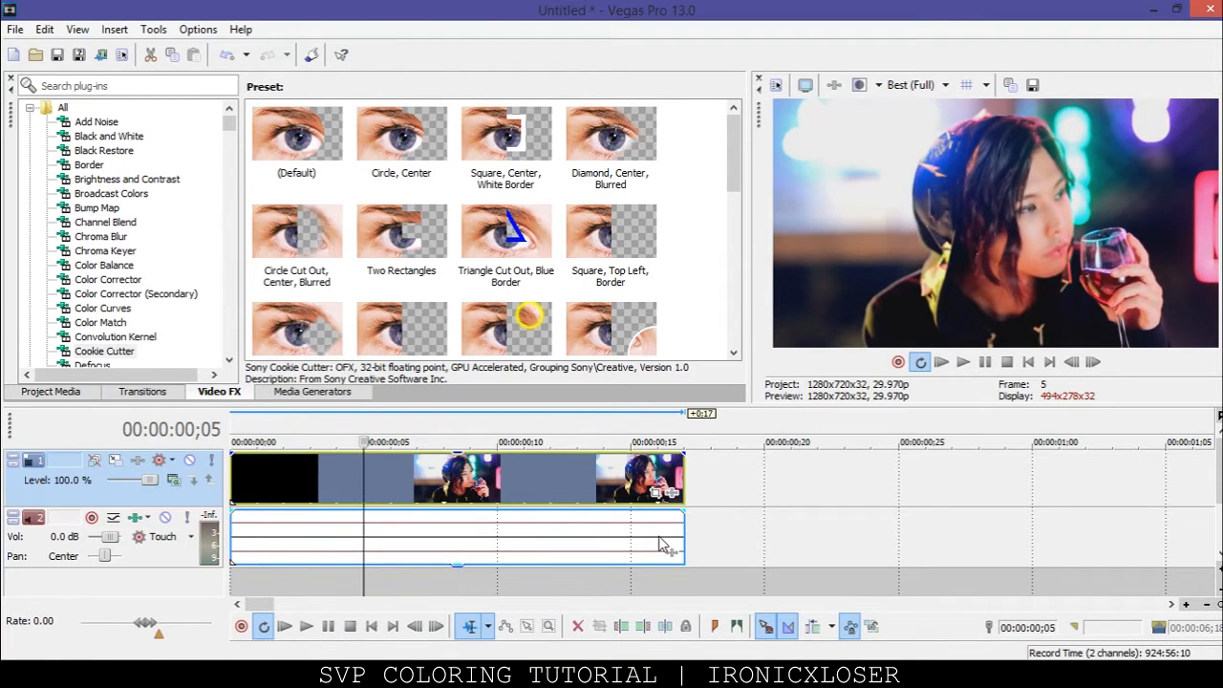
{"action": "key", "text": "Left"}
{"action": "key", "text": "Left"}
{"action": "key", "text": "Left"}
{"action": "key", "text": "Left"}
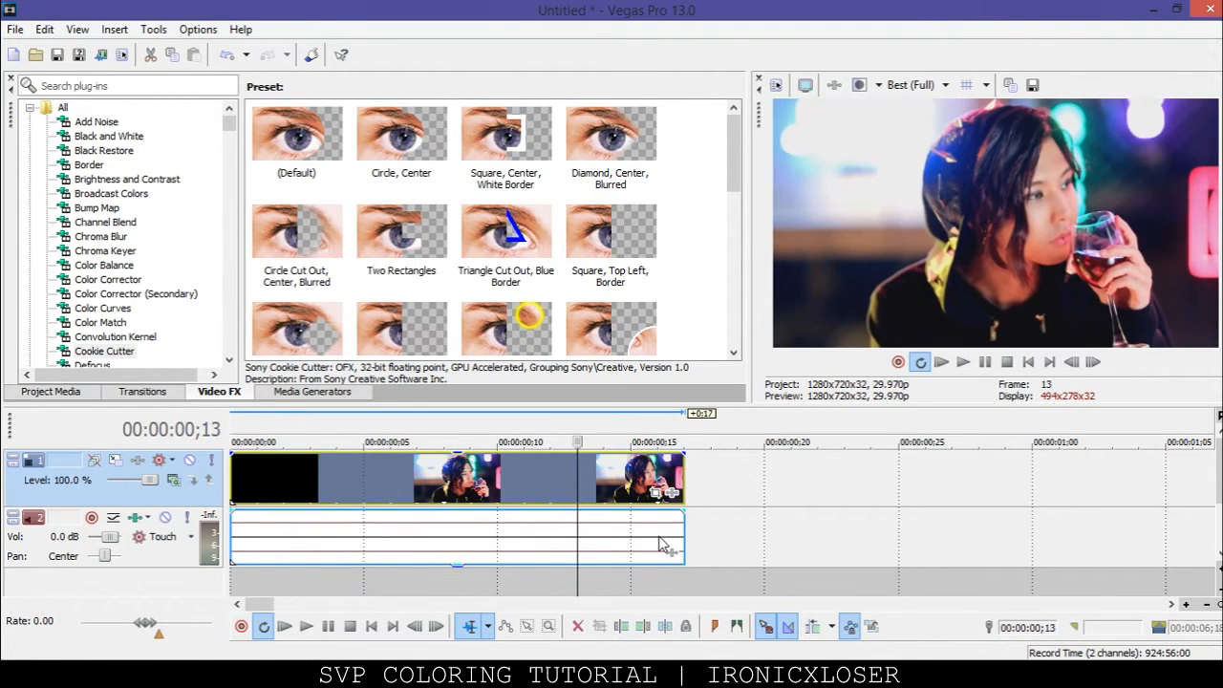
{"action": "key", "text": "Right"}
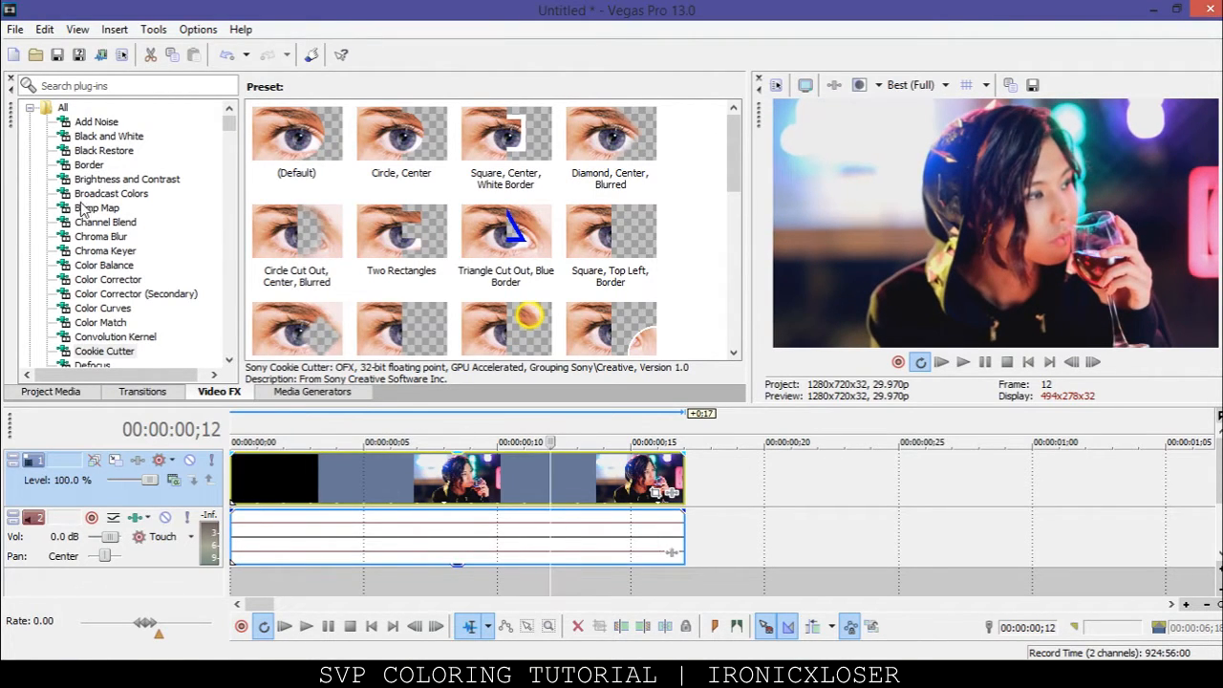
{"action": "left_click", "coordinate": [90, 165]}
{"action": "left_click", "coordinate": [101, 136]}
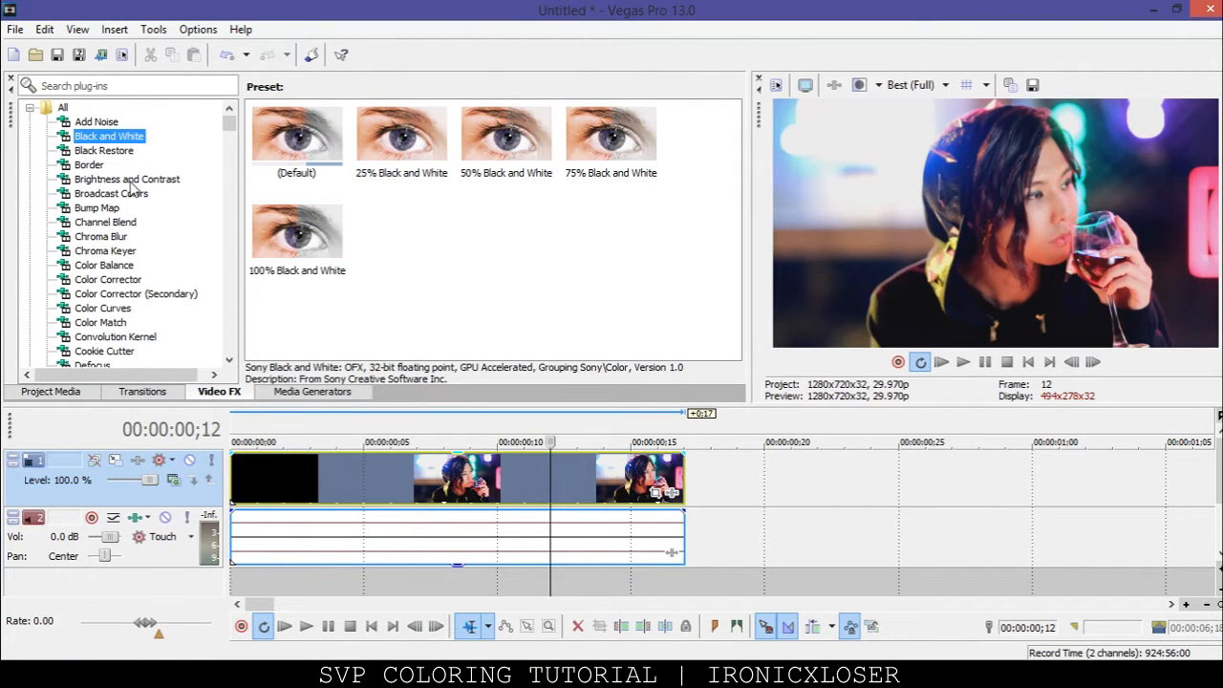
{"action": "left_click", "coordinate": [134, 181]}
{"action": "left_click_drag", "start_coordinate": [306, 139], "coordinate": [573, 472]}
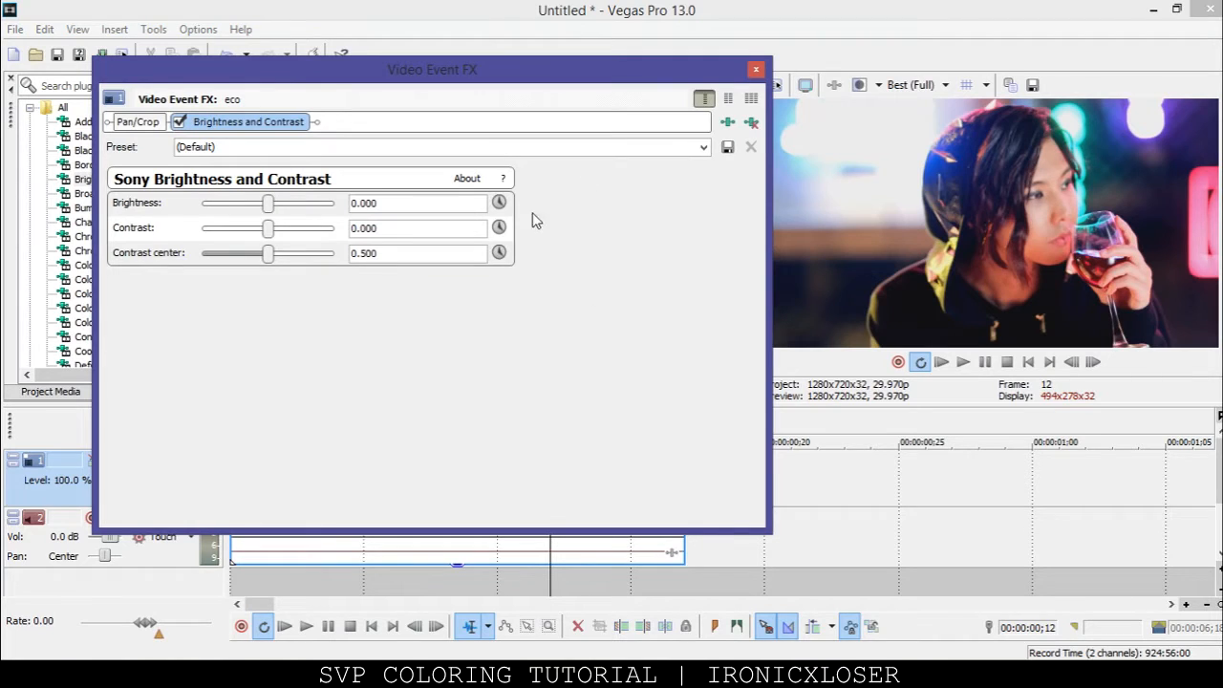
{"action": "left_click", "coordinate": [751, 122]}
{"action": "left_click", "coordinate": [755, 69]}
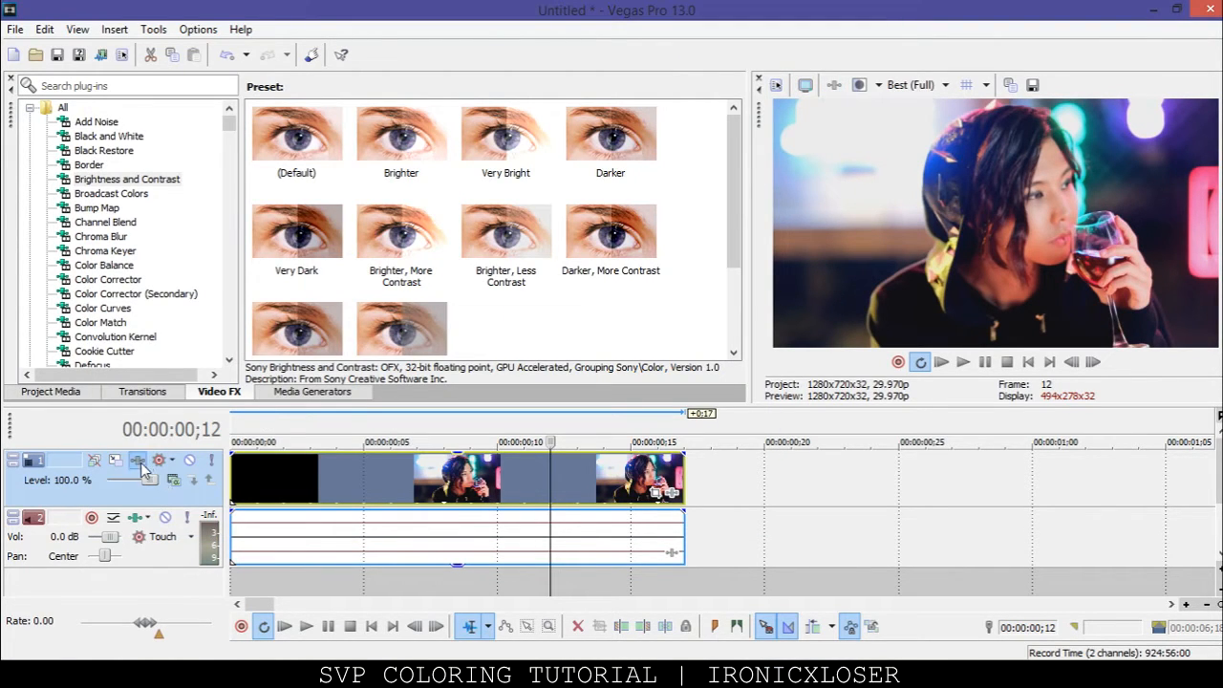
Add default Brightness and Contrast to video track 1, with brightness 0.034, contrast 0.034 and contrast center 0.537
{"action": "left_click_drag", "start_coordinate": [315, 137], "coordinate": [279, 251]}
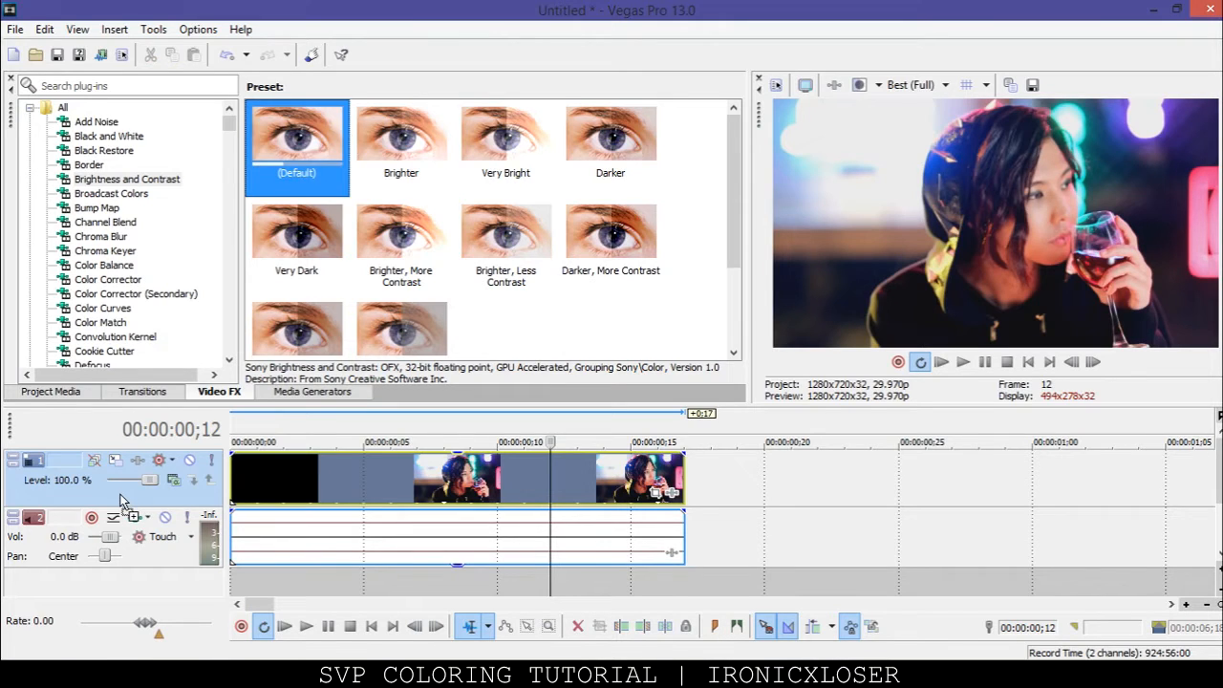
{"action": "left_click_drag", "start_coordinate": [122, 502], "coordinate": [125, 497]}
{"action": "left_click_drag", "start_coordinate": [346, 75], "coordinate": [346, 58]}
{"action": "double_click", "coordinate": [377, 62]}
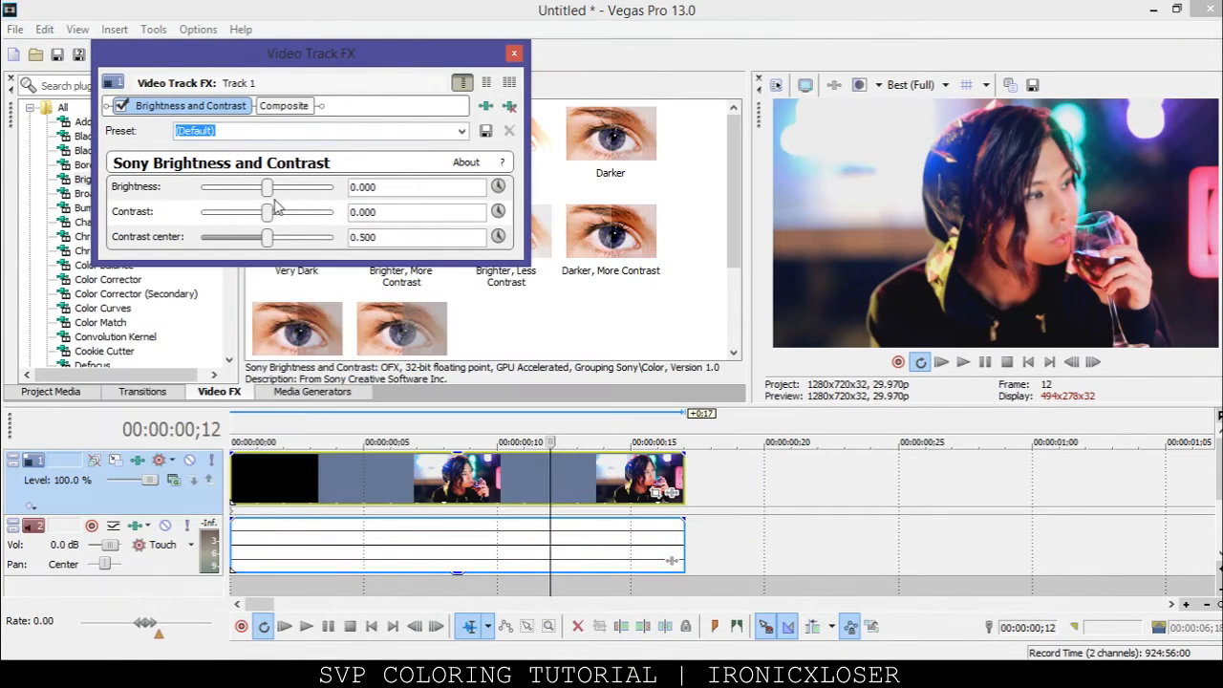
{"action": "left_click_drag", "start_coordinate": [271, 194], "coordinate": [278, 245]}
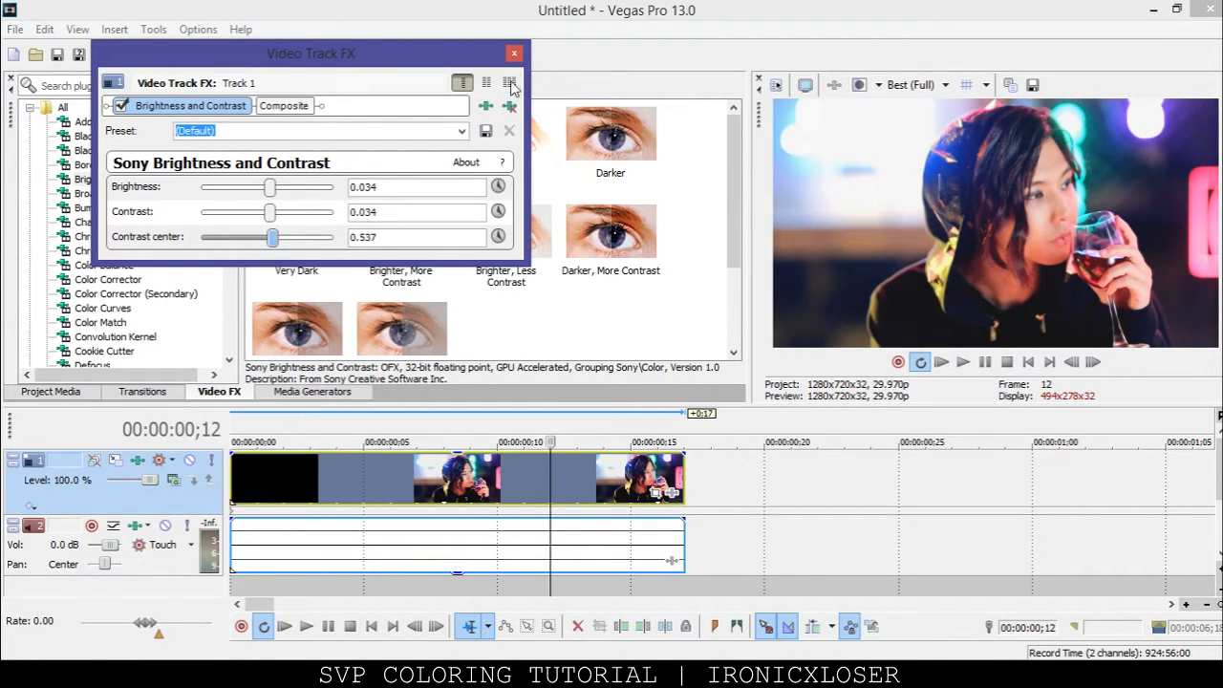
{"action": "left_click", "coordinate": [515, 52]}
Add default Color Balance to video track 1 and set red to -0.065, green to 0.024 and blue to 0.071 for Midtones
{"action": "left_click", "coordinate": [108, 279]}
{"action": "left_click", "coordinate": [105, 264]}
{"action": "left_click_drag", "start_coordinate": [297, 143], "coordinate": [196, 502]}
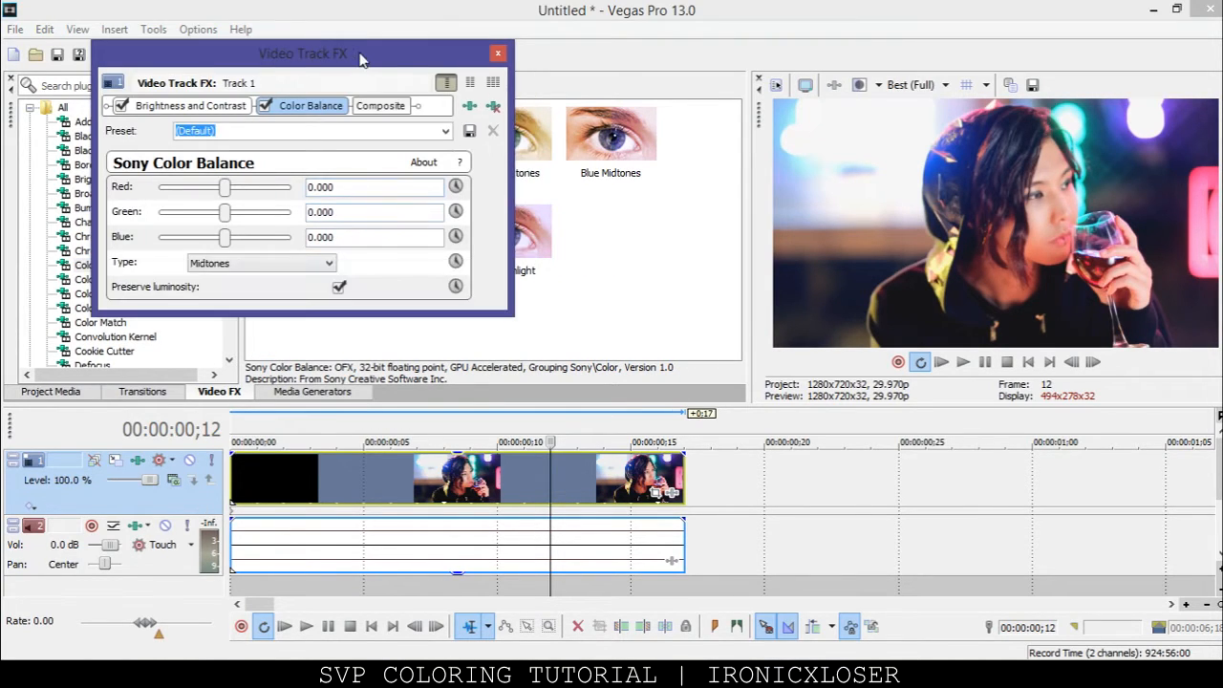
{"action": "left_click_drag", "start_coordinate": [224, 188], "coordinate": [241, 243]}
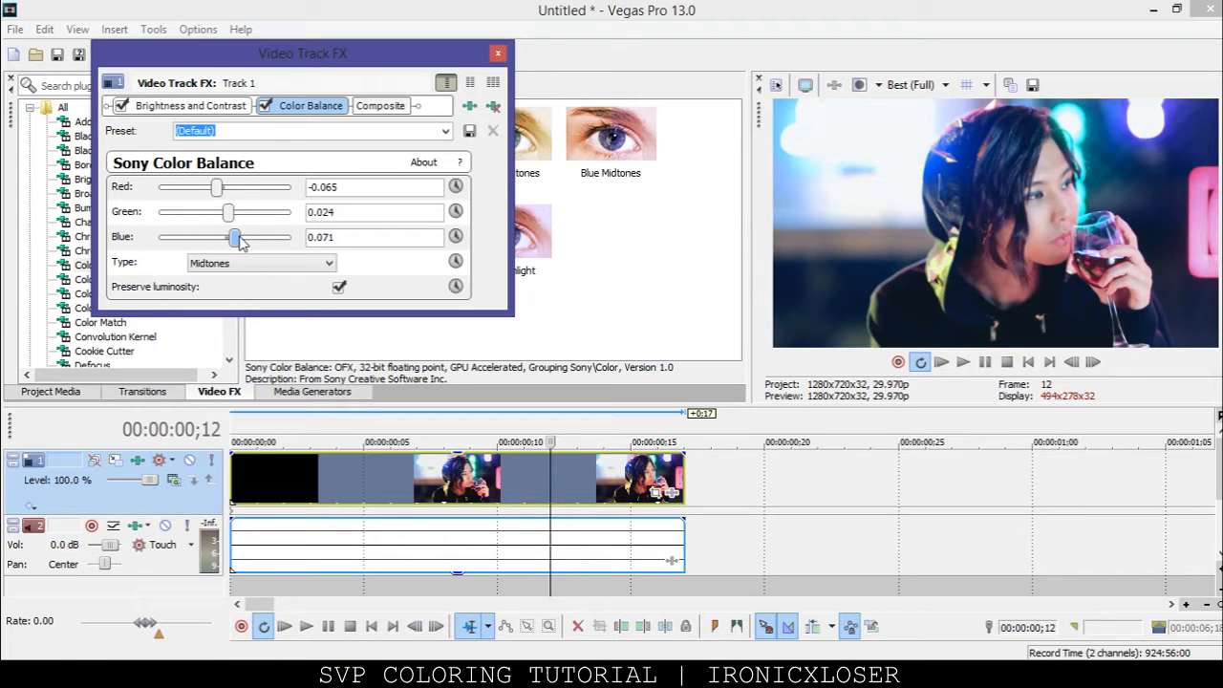
Try the Shadow and Highlights types on the Color Balance effect, comparing the preview, and return to Midtones
{"action": "left_click", "coordinate": [244, 263]}
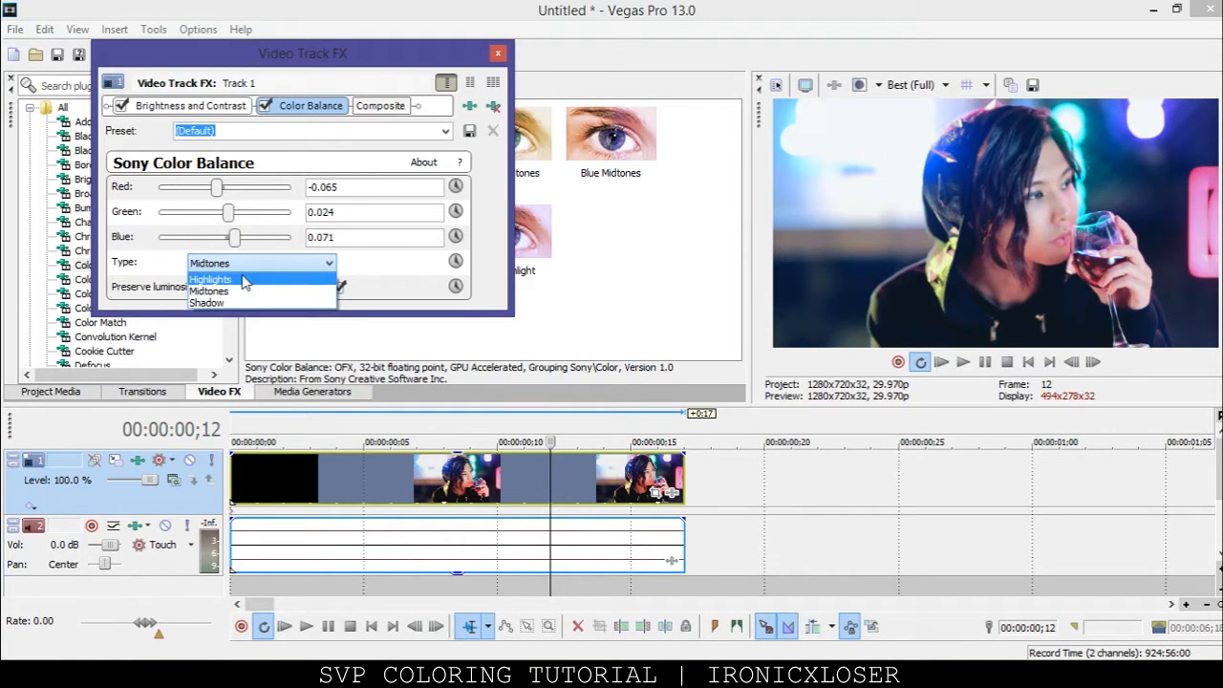
{"action": "left_click", "coordinate": [220, 291]}
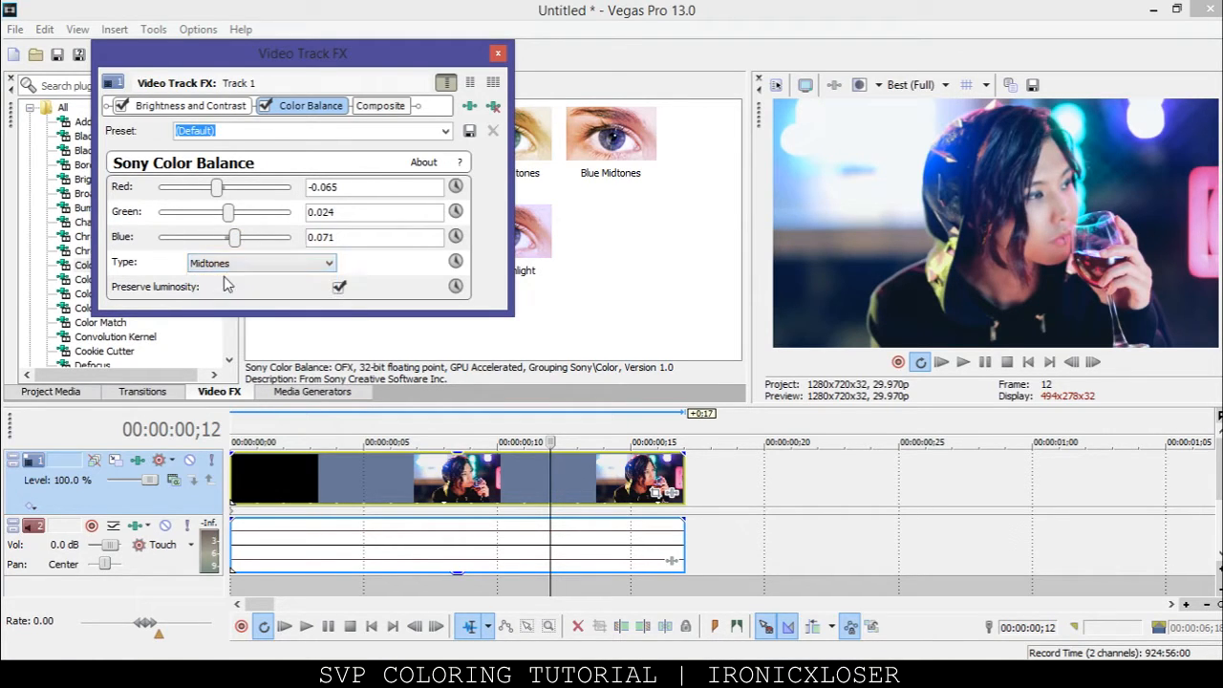
{"action": "left_click", "coordinate": [235, 264]}
{"action": "left_click", "coordinate": [218, 302]}
{"action": "left_click", "coordinate": [247, 264]}
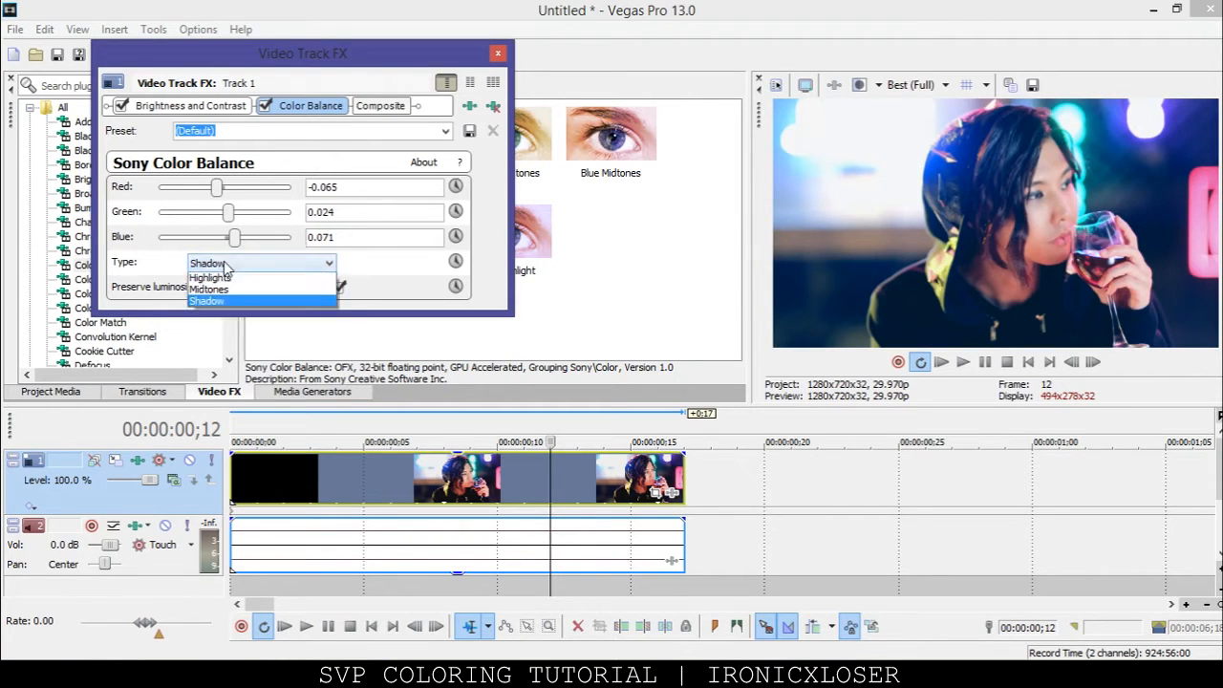
{"action": "left_click", "coordinate": [263, 277]}
{"action": "left_click", "coordinate": [254, 264]}
{"action": "left_click", "coordinate": [244, 288]}
{"action": "left_click", "coordinate": [240, 263]}
{"action": "left_click", "coordinate": [241, 303]}
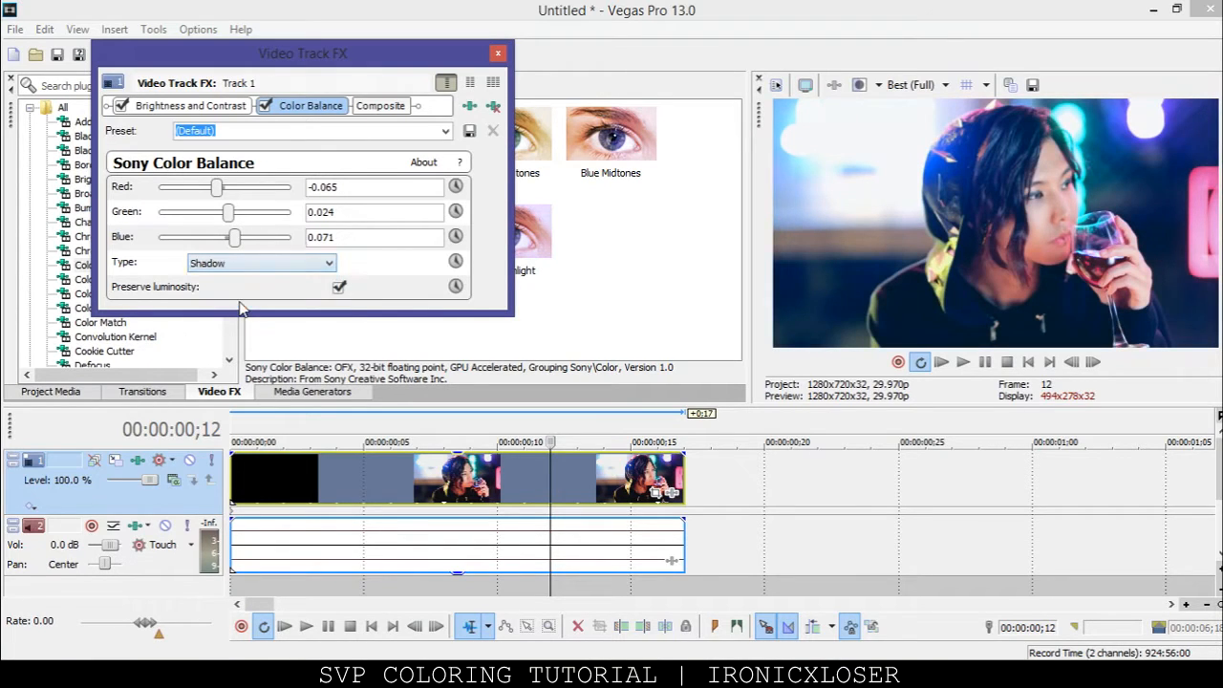
{"action": "left_click", "coordinate": [251, 267]}
{"action": "left_click", "coordinate": [239, 277]}
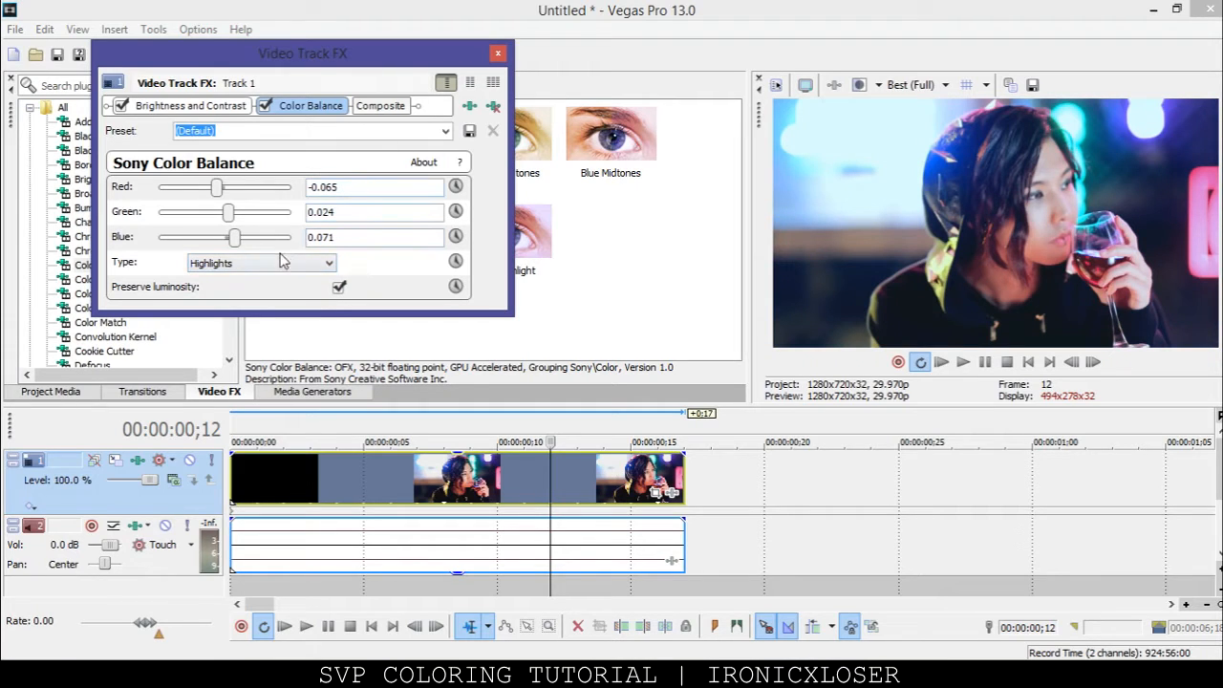
{"action": "left_click", "coordinate": [283, 262]}
{"action": "left_click", "coordinate": [249, 291]}
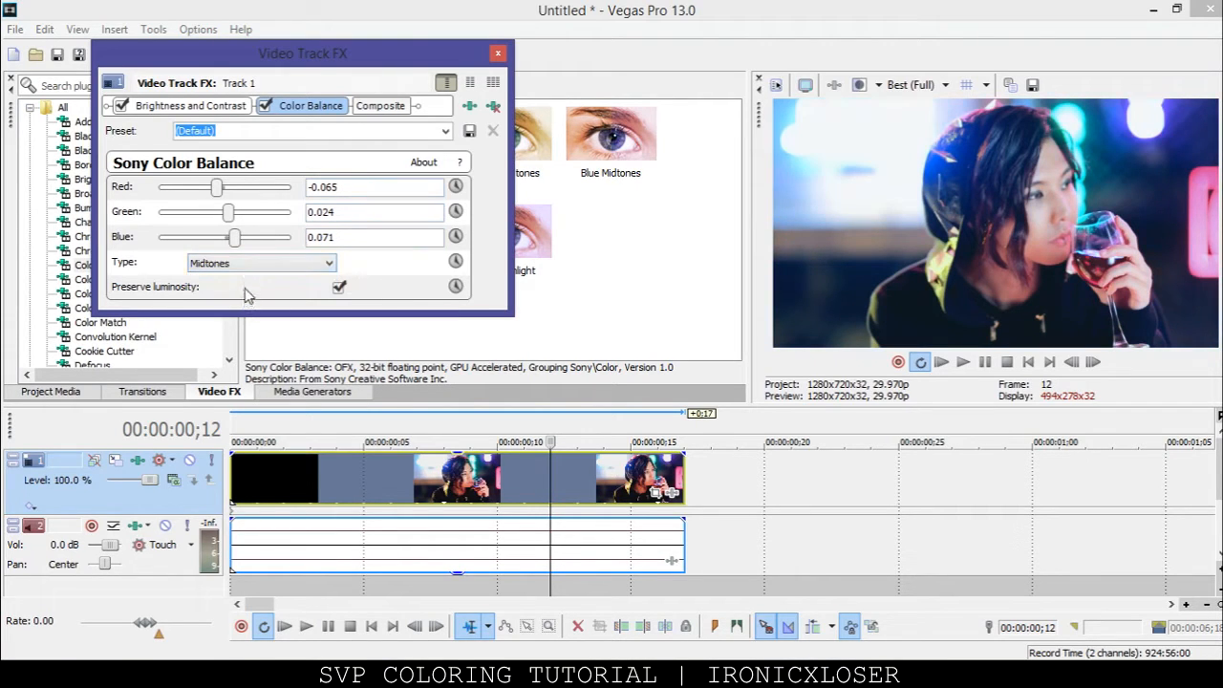
Add a second Color Balance effect to the video track, with type Highlights, red 0.051, green -0.010 and blue -0.065
{"action": "left_click", "coordinate": [498, 54]}
{"action": "left_click_drag", "start_coordinate": [297, 153], "coordinate": [189, 487]}
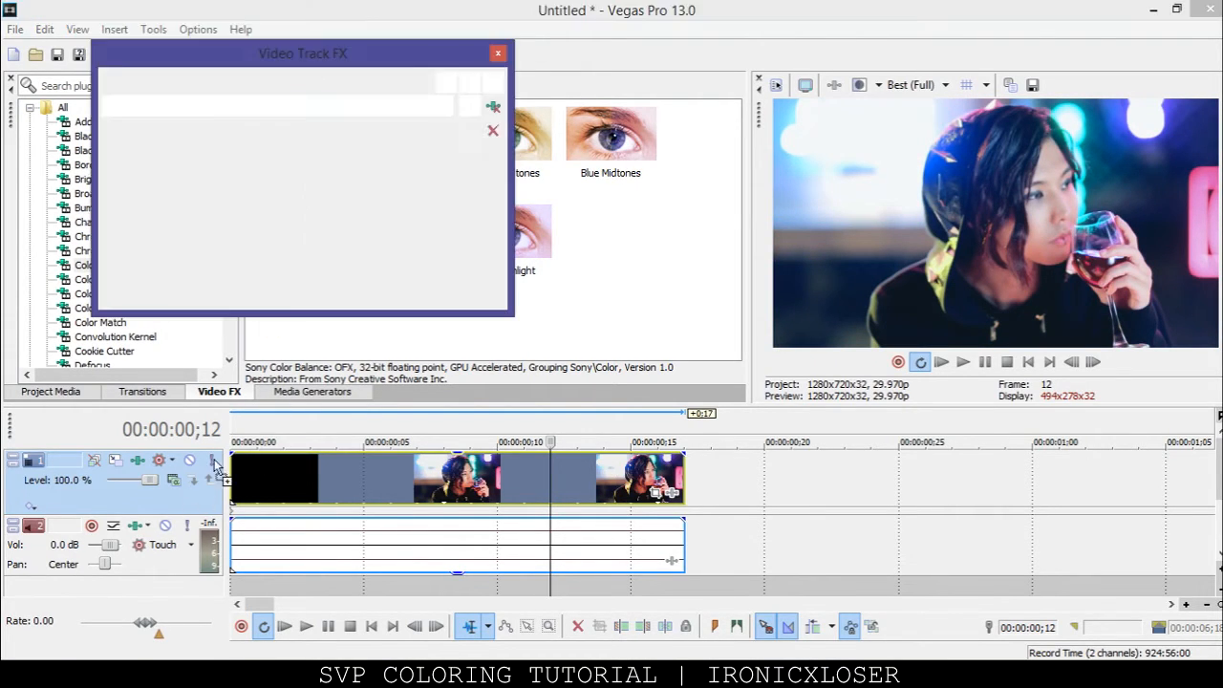
{"action": "left_click", "coordinate": [237, 264]}
{"action": "left_click", "coordinate": [228, 281]}
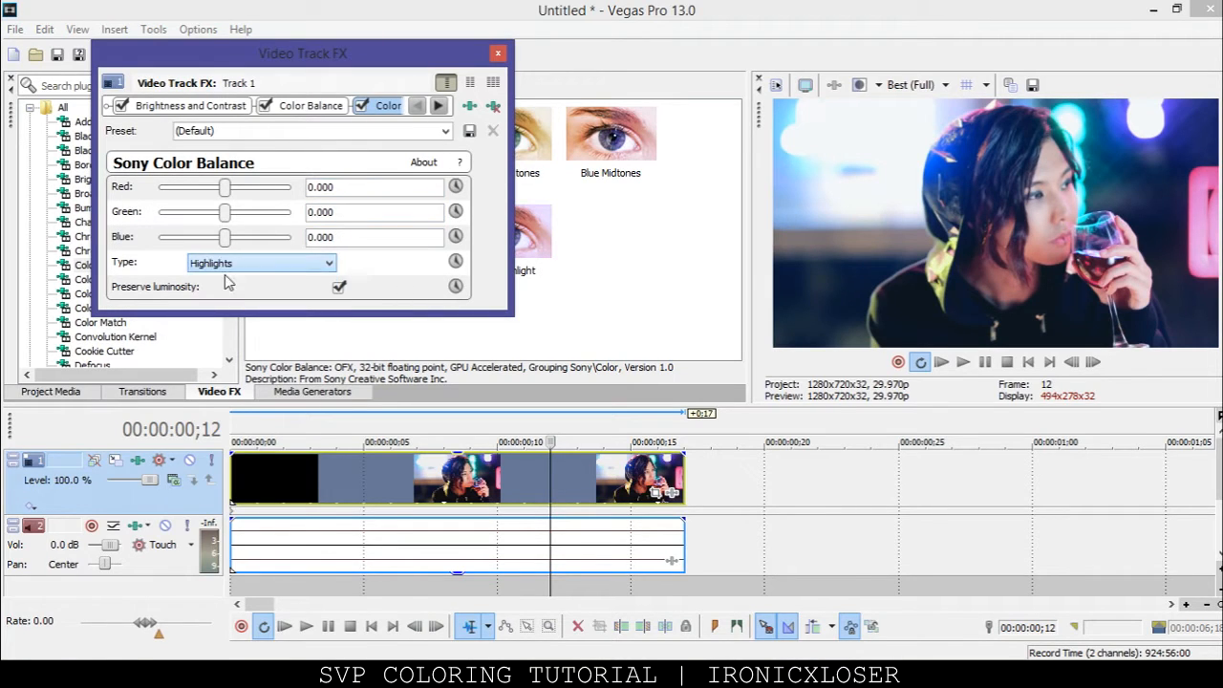
{"action": "left_click_drag", "start_coordinate": [225, 189], "coordinate": [218, 241]}
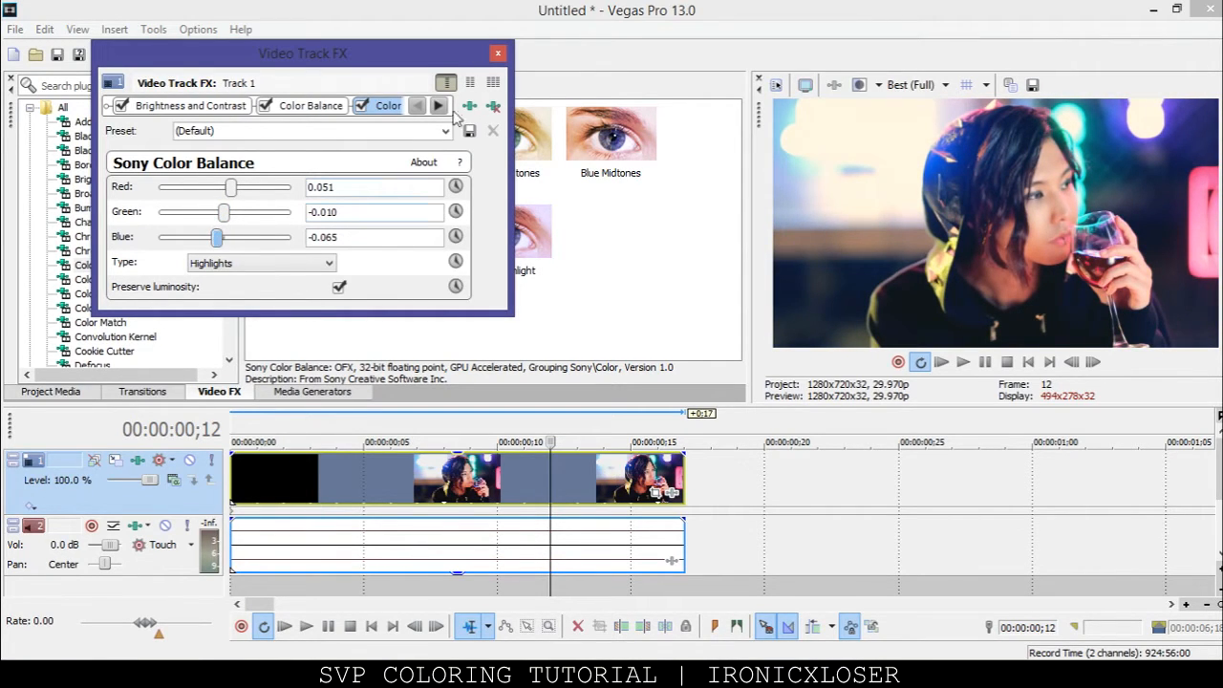
Change the second Color Balance effect's type to Shadow and close the track effects window
{"action": "left_click", "coordinate": [279, 264]}
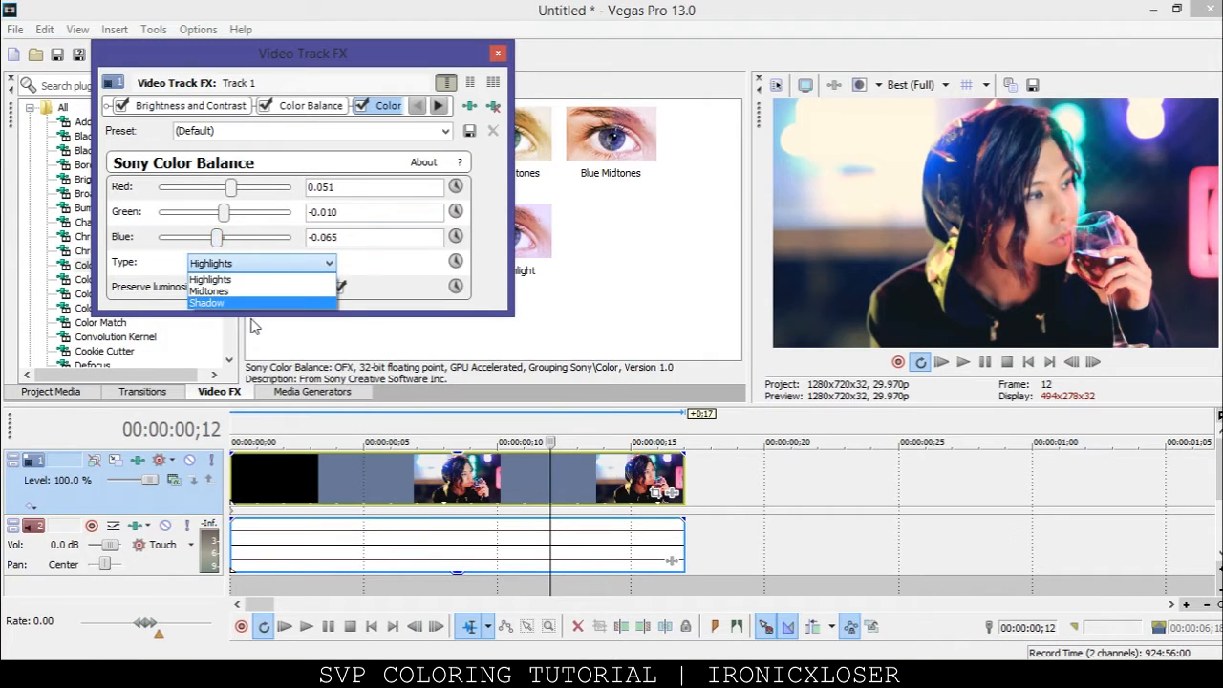
{"action": "left_click", "coordinate": [244, 303]}
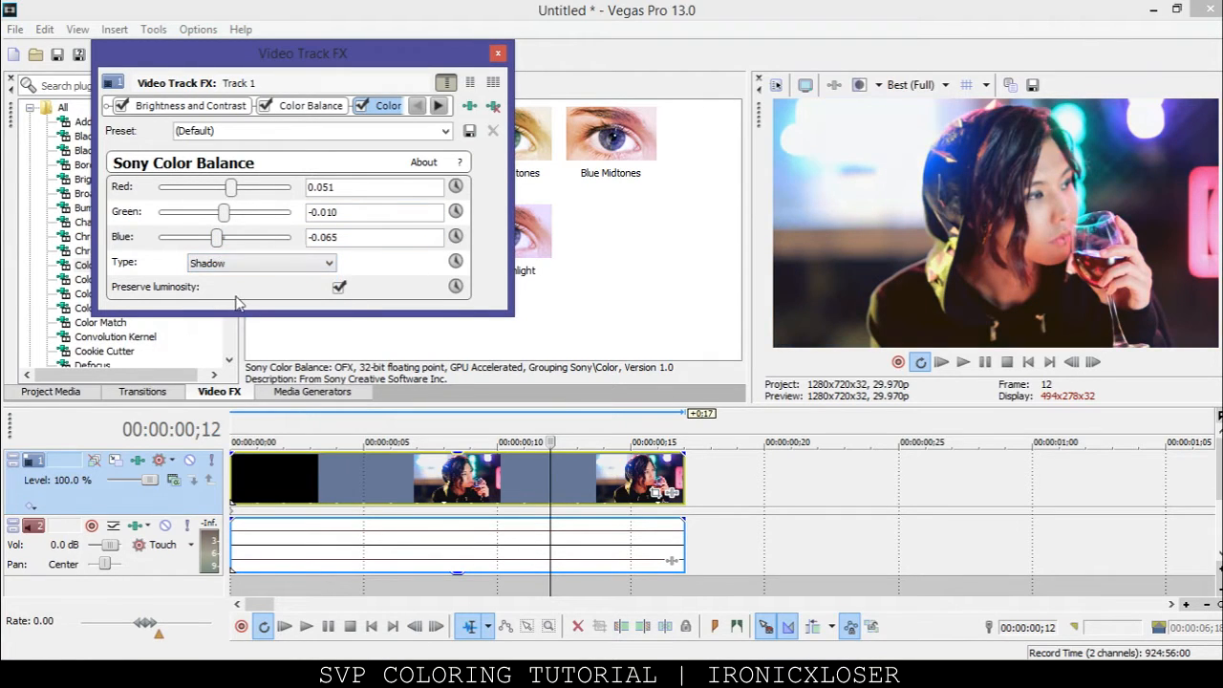
{"action": "left_click", "coordinate": [497, 54]}
Add the default Channel Blend effect to the video track, using the RGBA color space
{"action": "left_click", "coordinate": [131, 278]}
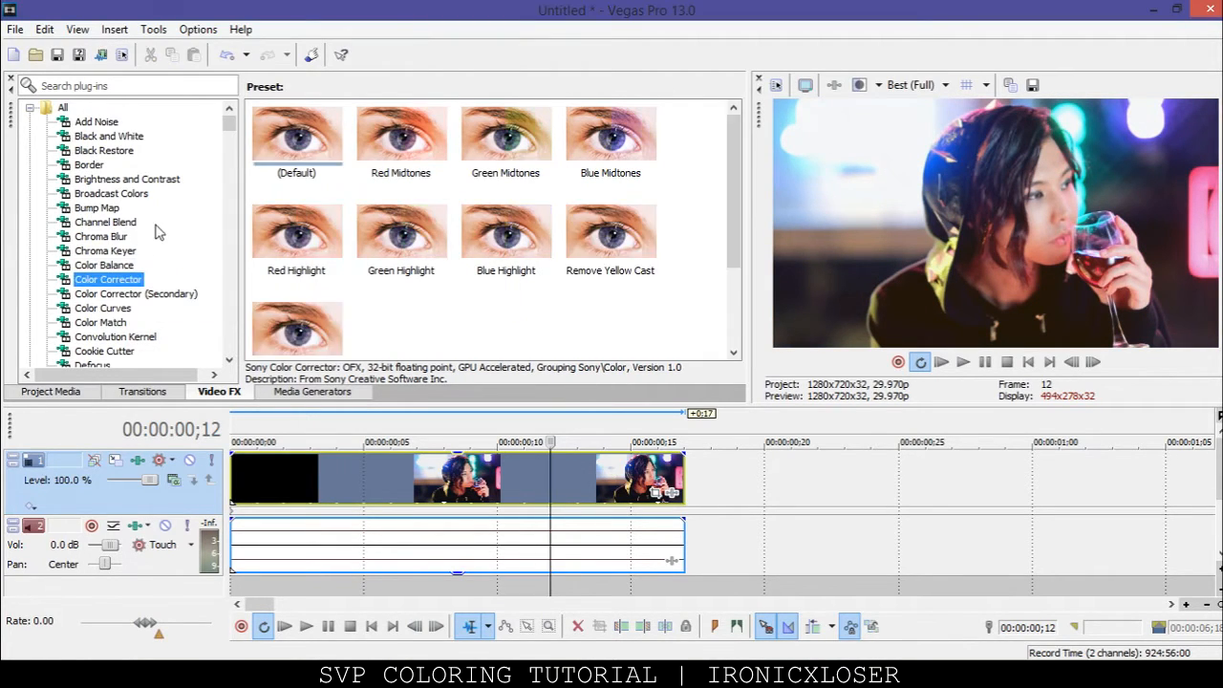
{"action": "left_click", "coordinate": [115, 239]}
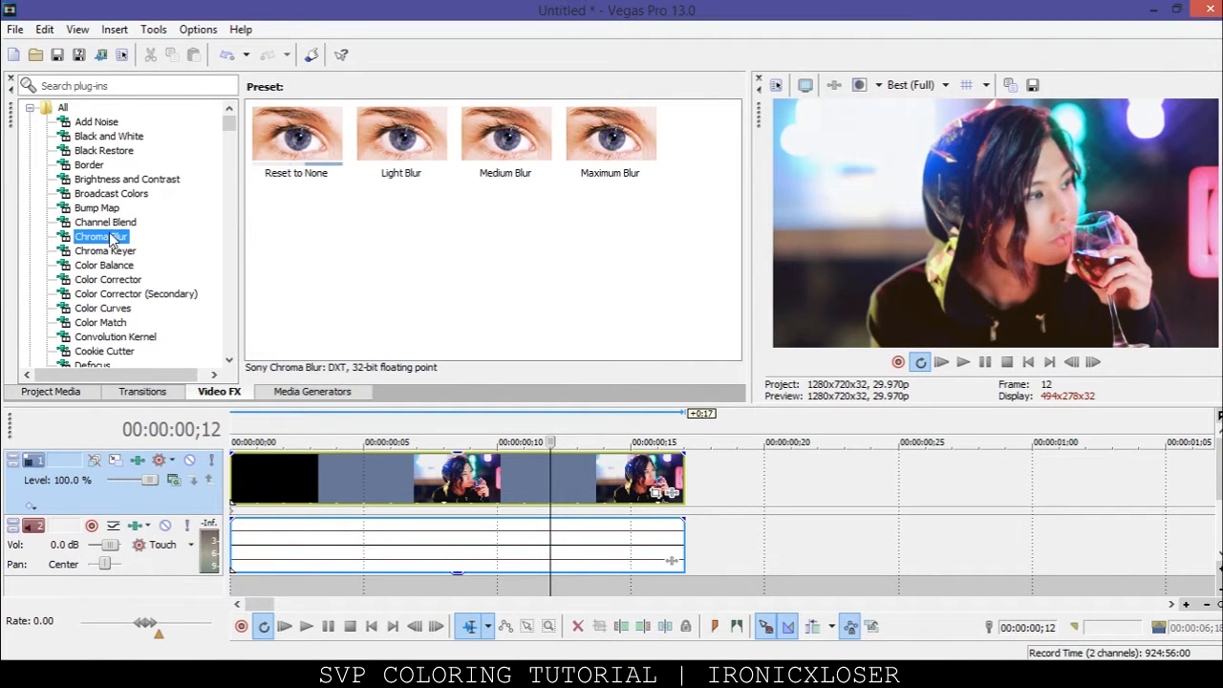
{"action": "left_click", "coordinate": [105, 222]}
{"action": "left_click_drag", "start_coordinate": [296, 134], "coordinate": [155, 505]}
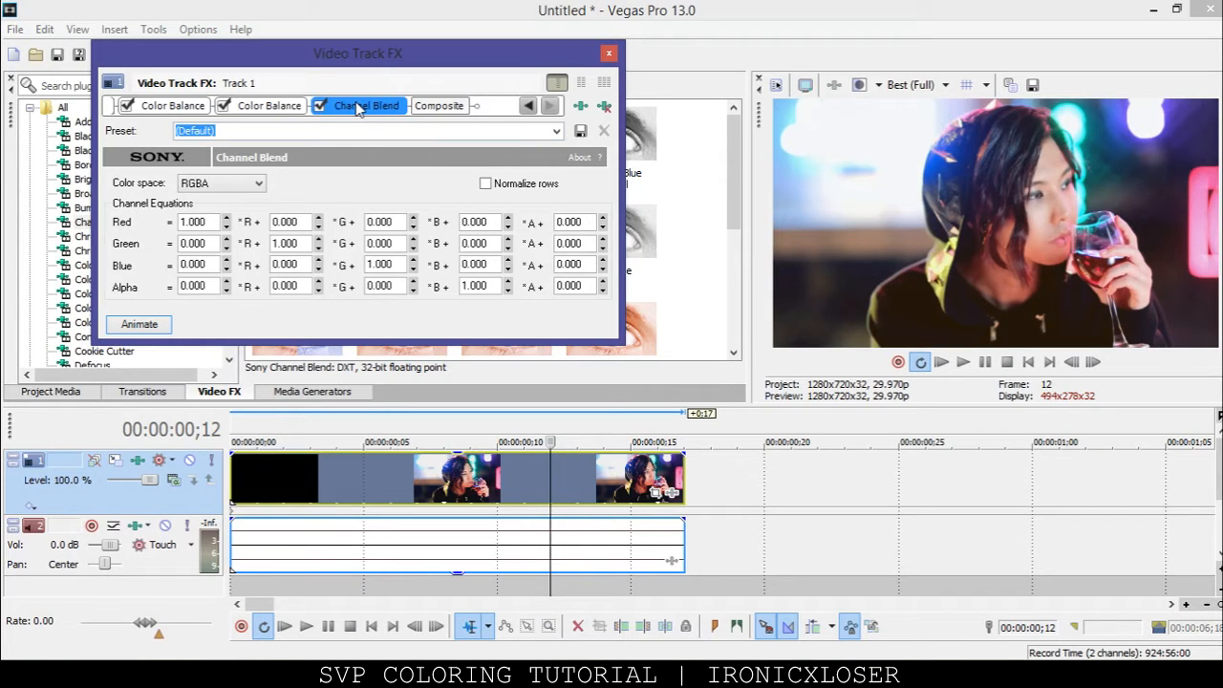
{"action": "left_click", "coordinate": [219, 184]}
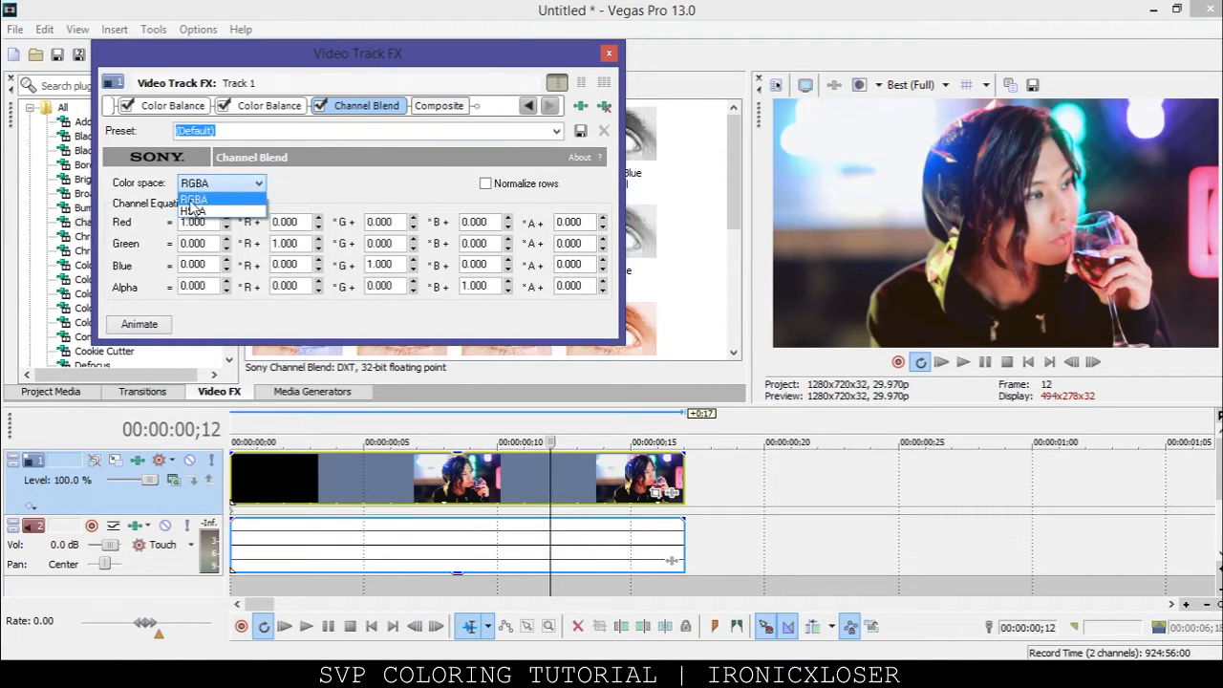
{"action": "left_click", "coordinate": [200, 200]}
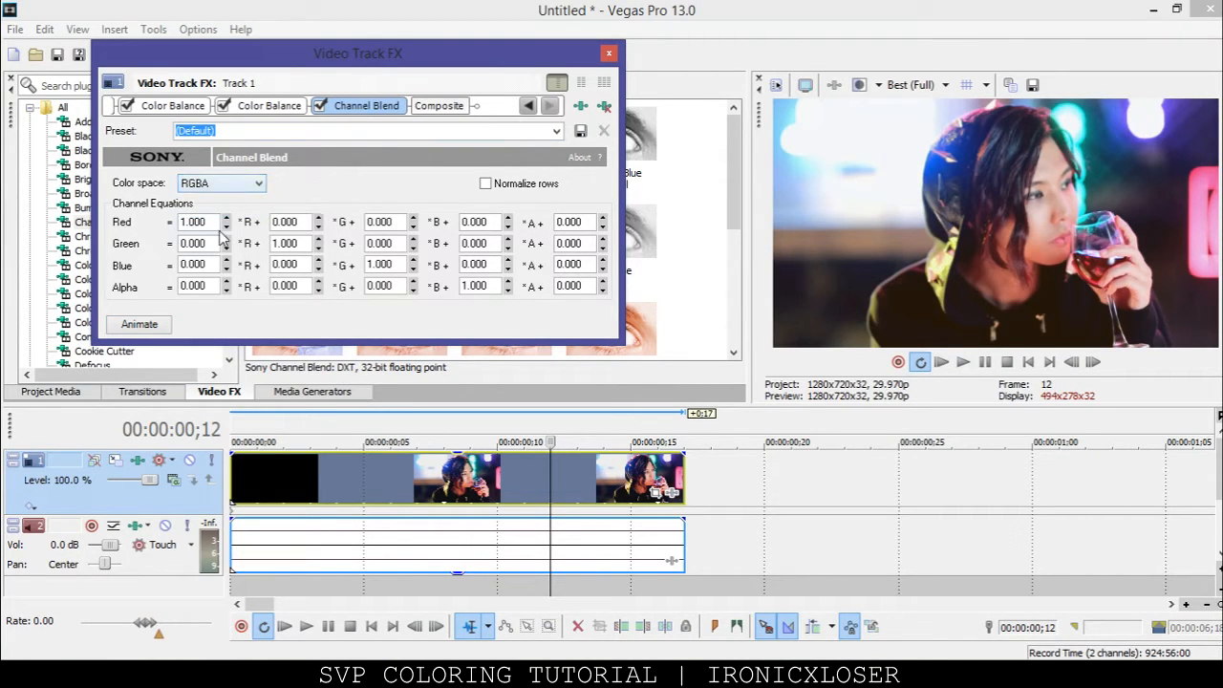
In Channel Blend, set the Red row's R factor to 0.937 and G factor to -0.031, and the Blue row's R factor to 0.104
{"action": "left_click_drag", "start_coordinate": [225, 222], "coordinate": [230, 264]}
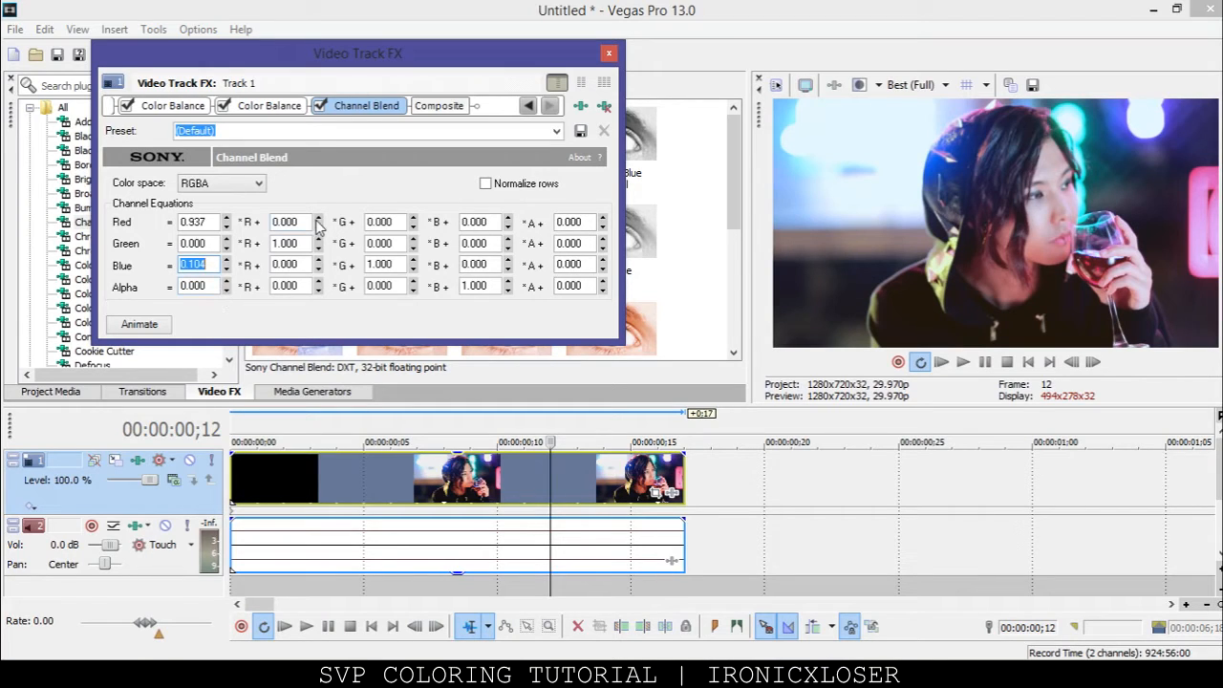
{"action": "left_click_drag", "start_coordinate": [319, 221], "coordinate": [318, 223]}
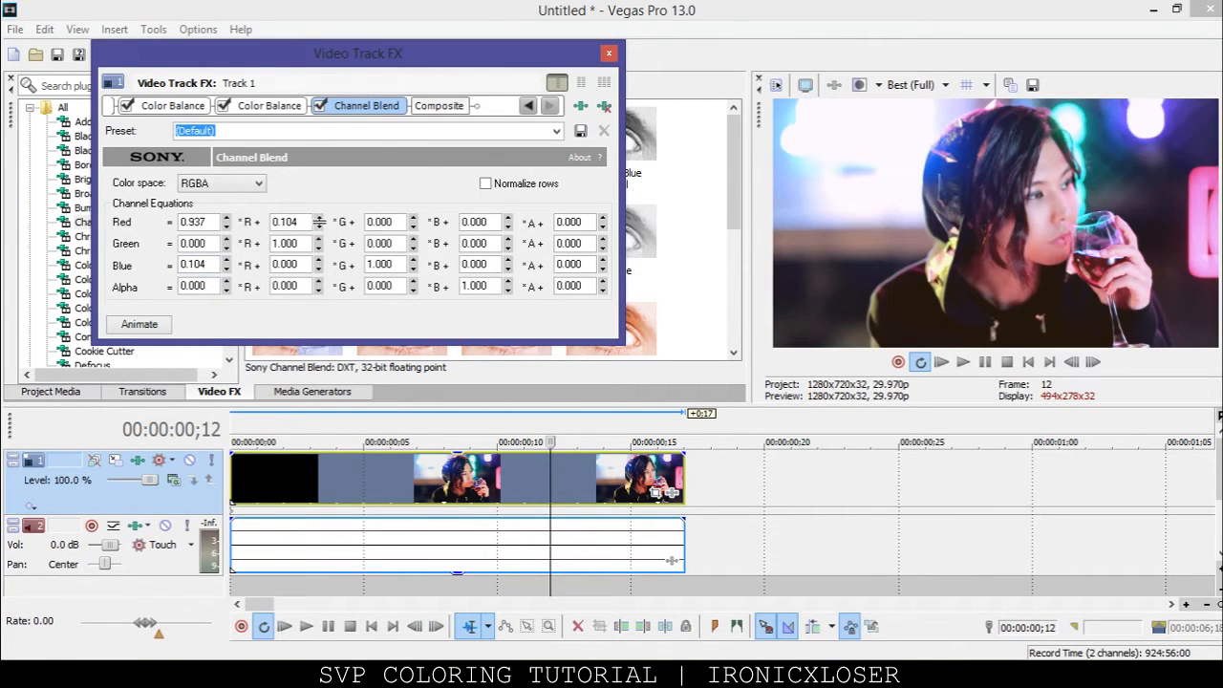
{"action": "left_click_drag", "start_coordinate": [319, 225], "coordinate": [322, 223]}
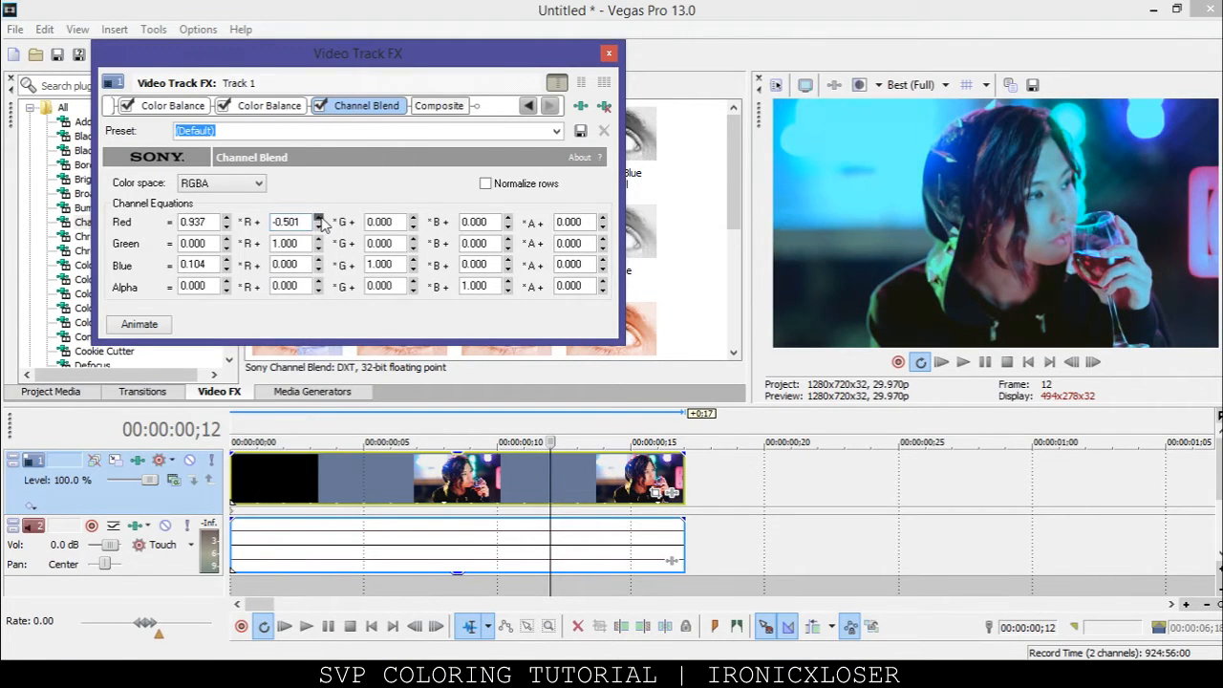
{"action": "left_click", "coordinate": [320, 219]}
{"action": "left_click_drag", "start_coordinate": [311, 221], "coordinate": [241, 225]}
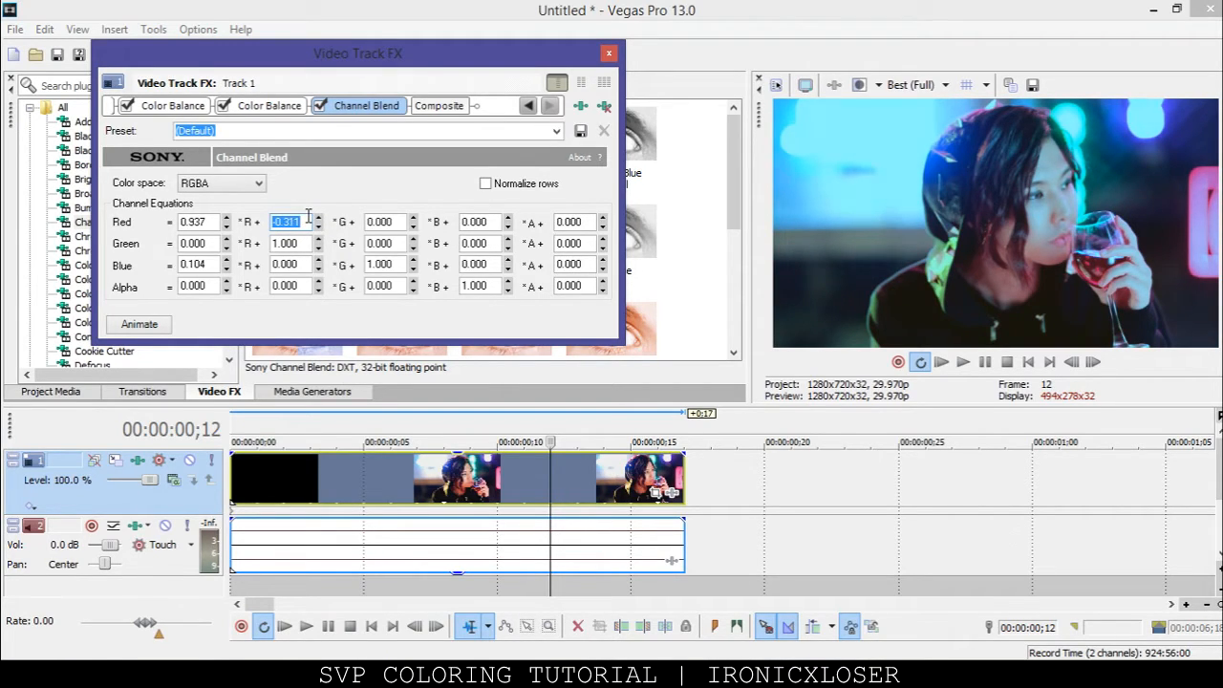
{"action": "scroll", "coordinate": [309, 218], "scroll_direction": "up", "scroll_amount": 5}
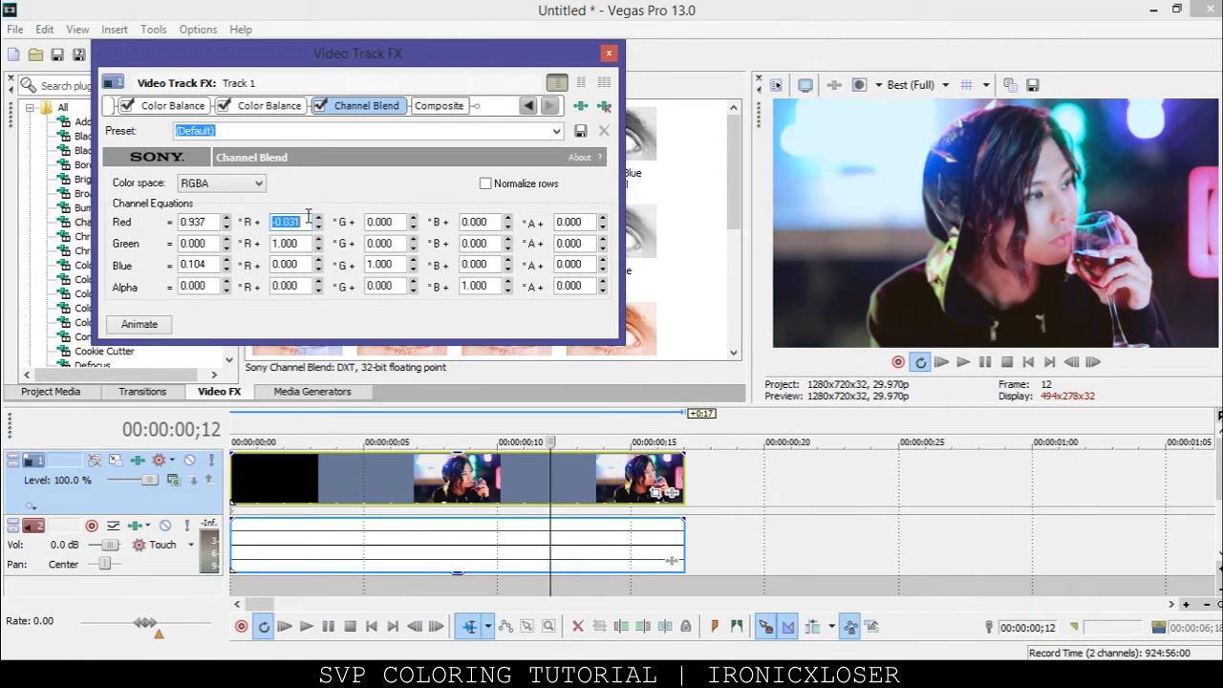
In Channel Blend, set the Red row's G factor to -0.041 and the Green row's G factor to 0.900
{"action": "mouse_move", "coordinate": [310, 245]}
{"action": "left_mouse_down"}
{"action": "mouse_move", "coordinate": [261, 246]}
{"action": "mouse_move", "coordinate": [324, 246]}
{"action": "left_mouse_up"}
{"action": "left_click", "coordinate": [320, 245]}
{"action": "double_click", "coordinate": [308, 247]}
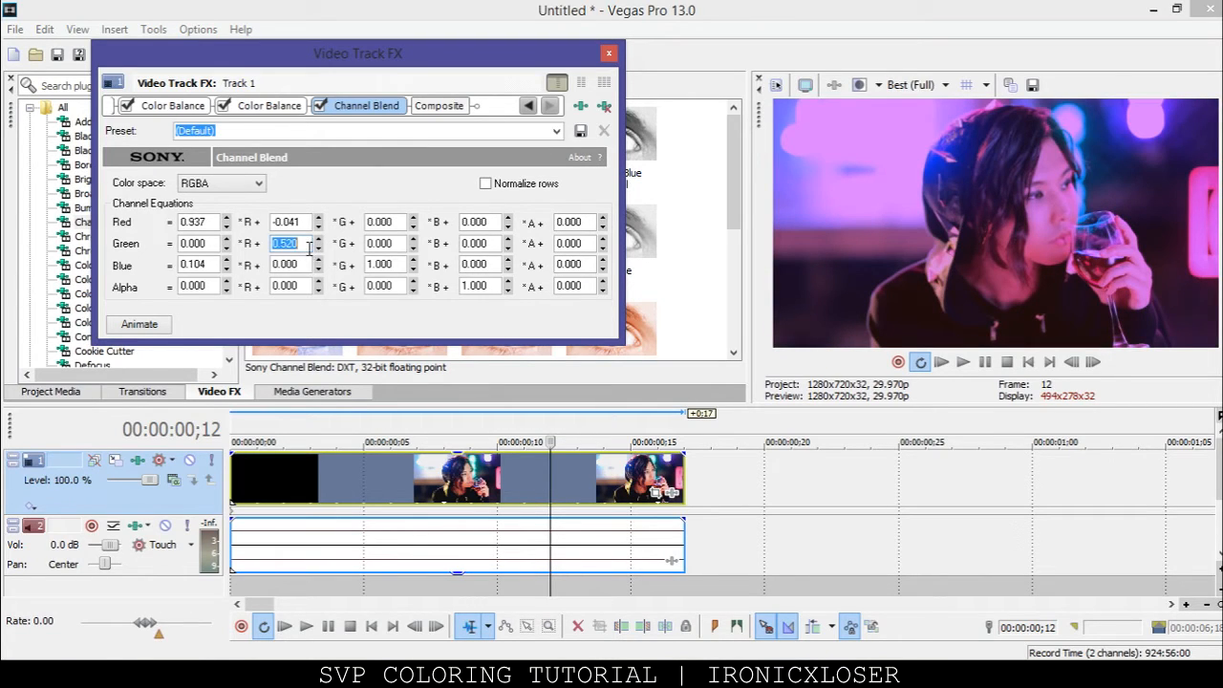
{"action": "key", "text": "Return"}
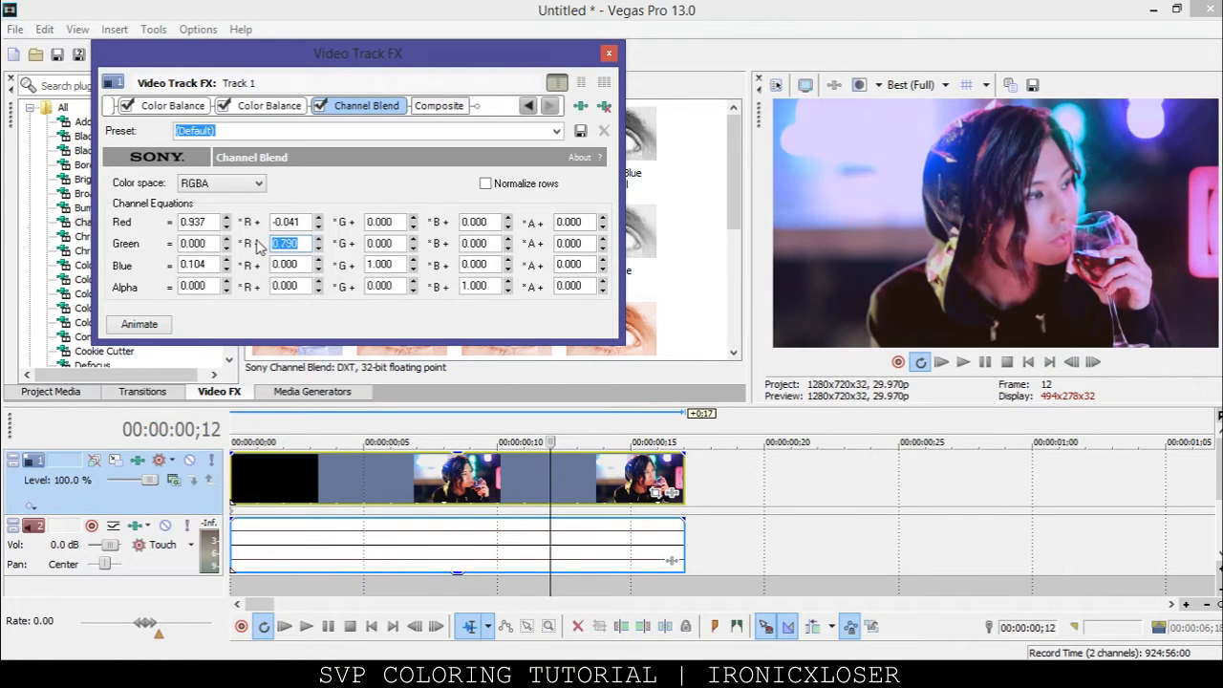
{"action": "key", "text": "Up"}
{"action": "key", "text": "Up"}
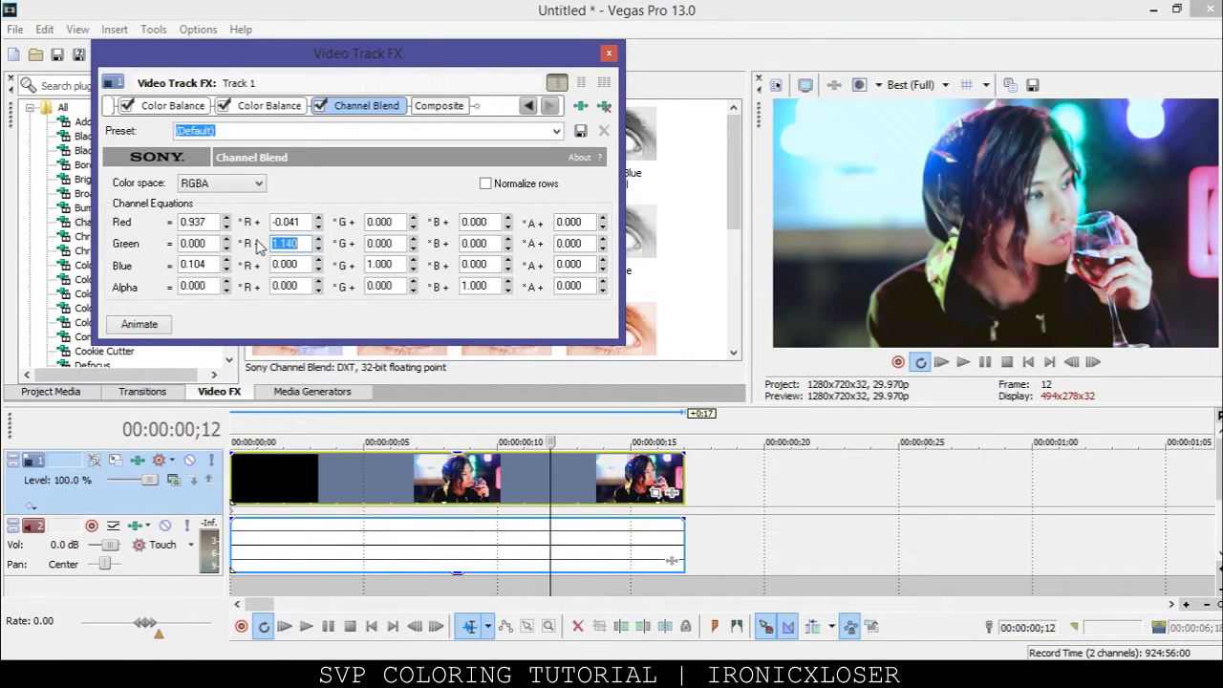
{"action": "key", "text": "Down"}
{"action": "key", "text": "Down"}
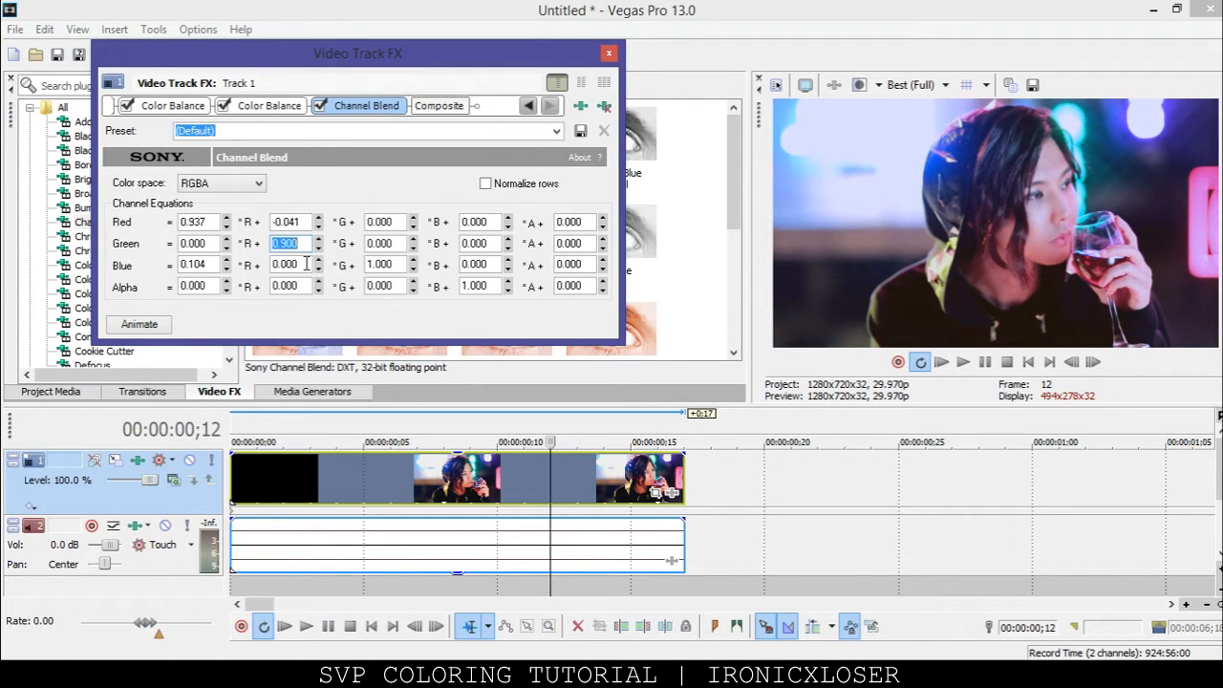
Set the Blue row's G factor to -0.313 and the Red row's B factor to -0.105 in Channel Blend
{"action": "left_click_drag", "start_coordinate": [319, 265], "coordinate": [318, 265]}
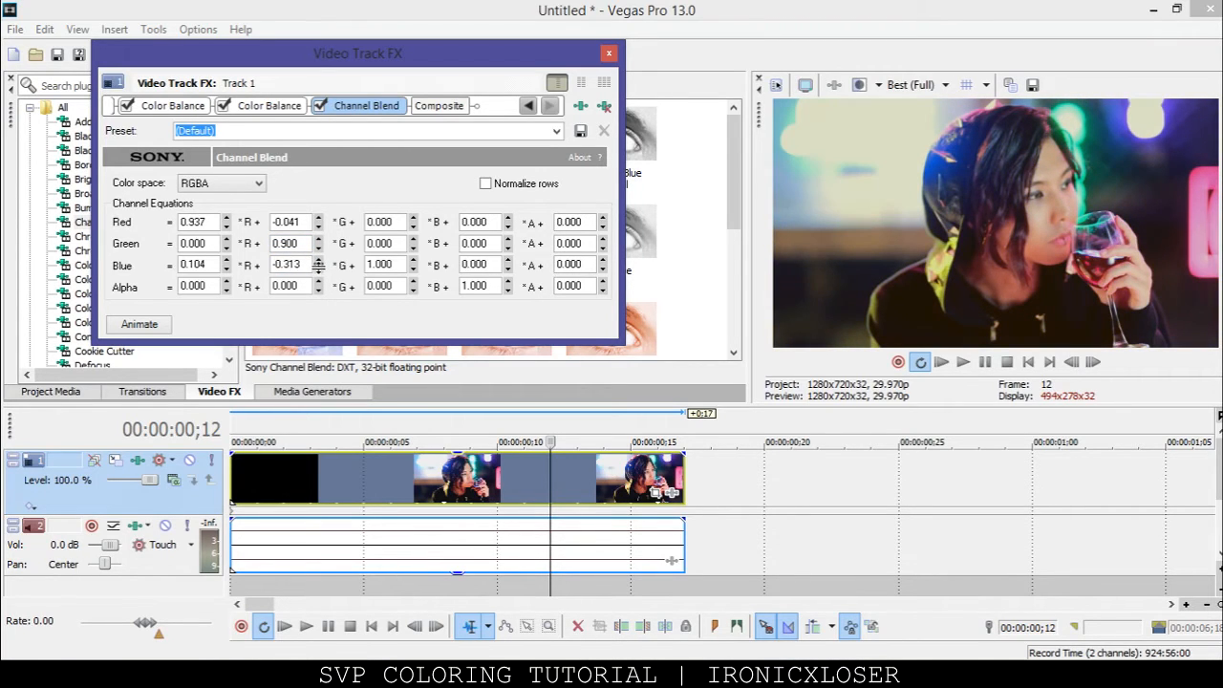
{"action": "left_click", "coordinate": [414, 219]}
{"action": "left_click_drag", "start_coordinate": [416, 223], "coordinate": [343, 250]}
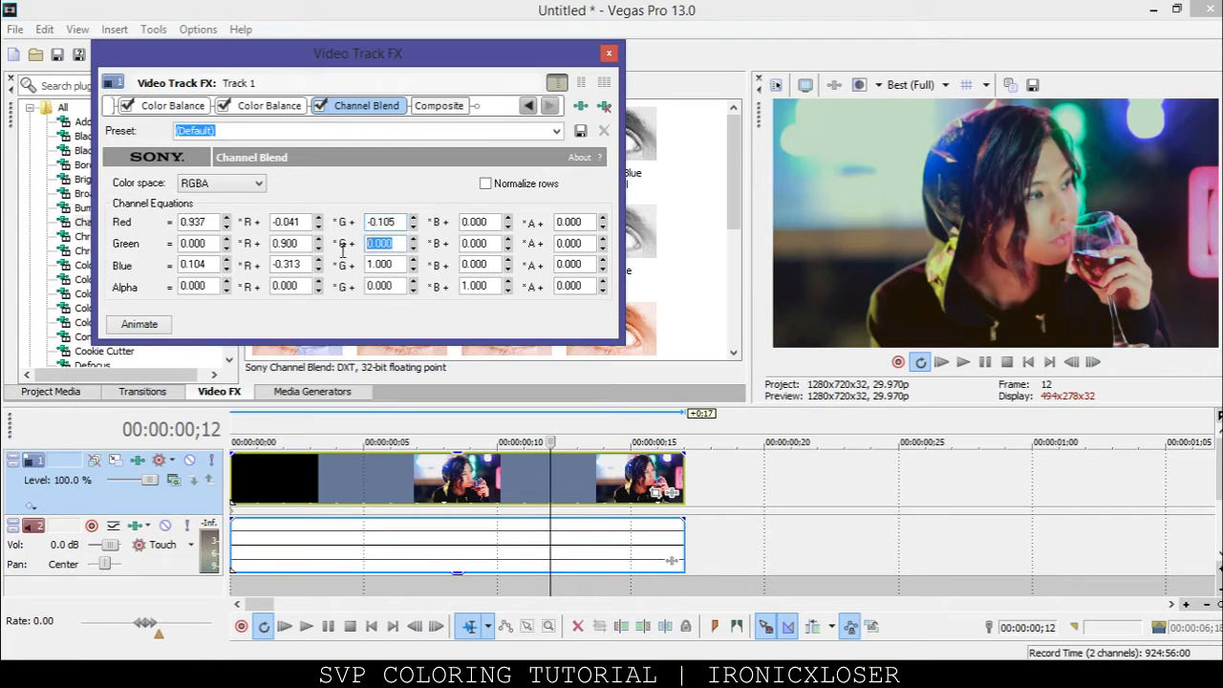
Try out the Green row's B factor and return it to 0, and set the Blue row's B factor to 1.040
{"action": "left_click", "coordinate": [415, 244]}
{"action": "left_click_drag", "start_coordinate": [416, 243], "coordinate": [416, 245]}
{"action": "double_click", "coordinate": [388, 245]}
{"action": "type", "text": "0"}
{"action": "left_click", "coordinate": [410, 261]}
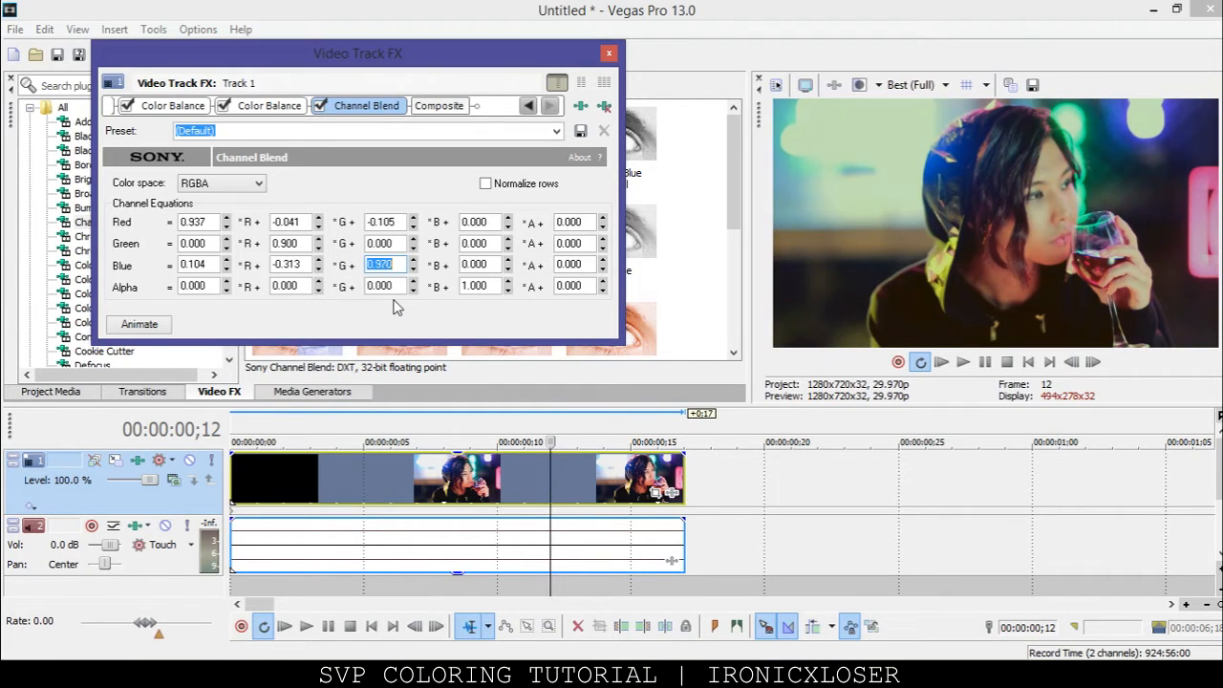
Adjust the Red row's A factor in Channel Blend to -0.010
{"action": "left_click", "coordinate": [478, 222]}
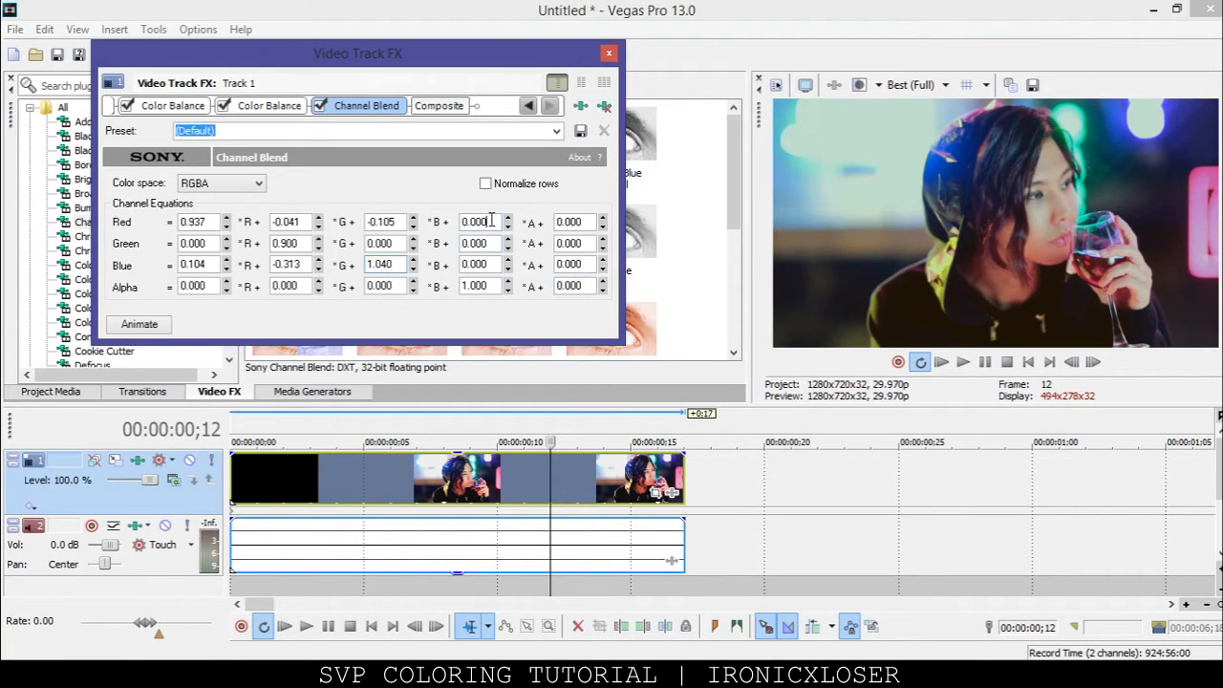
{"action": "key", "text": "Up"}
{"action": "key", "text": "Up"}
{"action": "key", "text": "Up"}
{"action": "key", "text": "Up"}
{"action": "key", "text": "Up"}
{"action": "key", "text": "Up"}
{"action": "key", "text": "Up"}
{"action": "key", "text": "Up"}
{"action": "key", "text": "Up"}
{"action": "key", "text": "Up"}
{"action": "key", "text": "Up"}
{"action": "key", "text": "Up"}
{"action": "key", "text": "Up"}
{"action": "key", "text": "Up"}
{"action": "key", "text": "Up"}
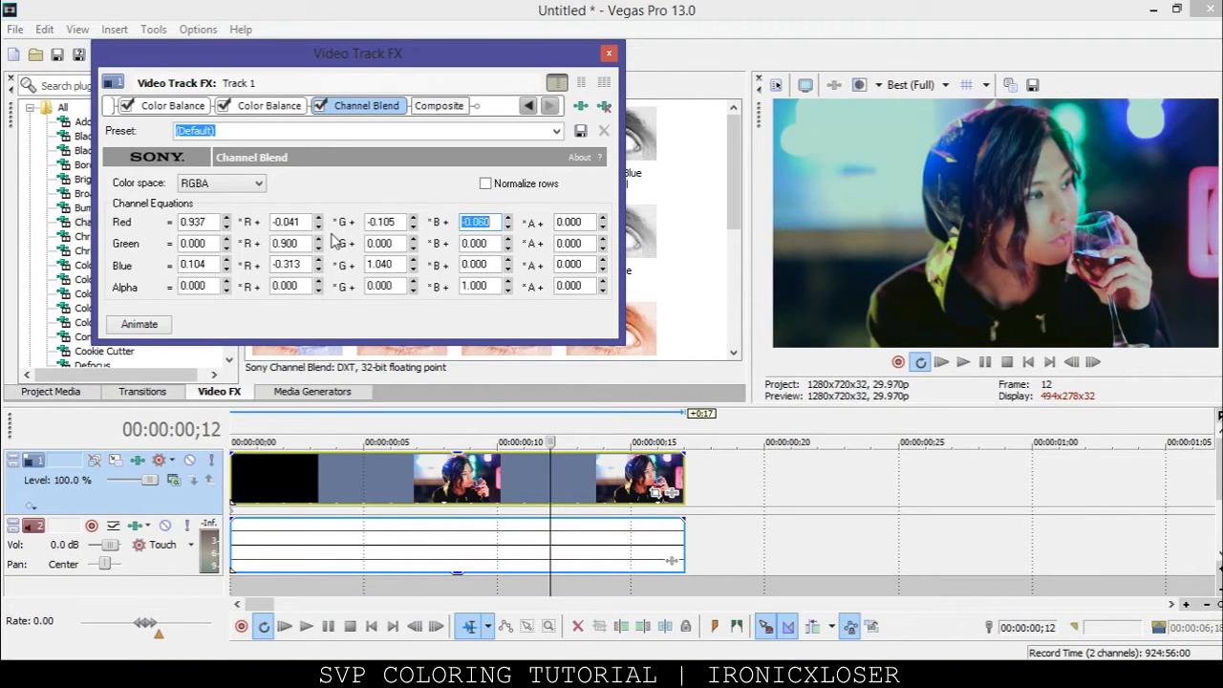
Return the Green row's A factor to 0 and set the Red row's constant offset to 0.104
{"action": "mouse_move", "coordinate": [509, 242]}
{"action": "left_mouse_down"}
{"action": "mouse_move", "coordinate": [508, 277]}
{"action": "mouse_move", "coordinate": [508, 256]}
{"action": "left_mouse_up"}
{"action": "left_click", "coordinate": [479, 245]}
{"action": "type", "text": "0"}
{"action": "key", "text": "Return"}
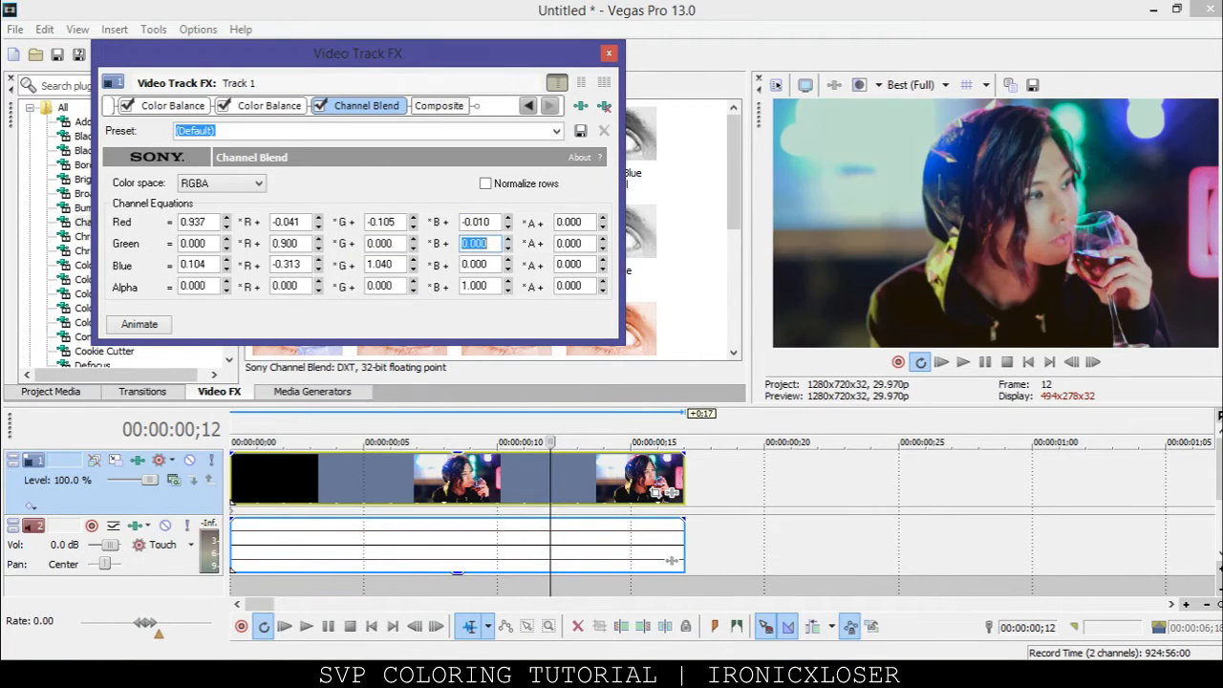
{"action": "mouse_move", "coordinate": [599, 222]}
{"action": "left_mouse_down"}
{"action": "mouse_move", "coordinate": [601, 203]}
{"action": "mouse_move", "coordinate": [603, 243]}
{"action": "left_mouse_up"}
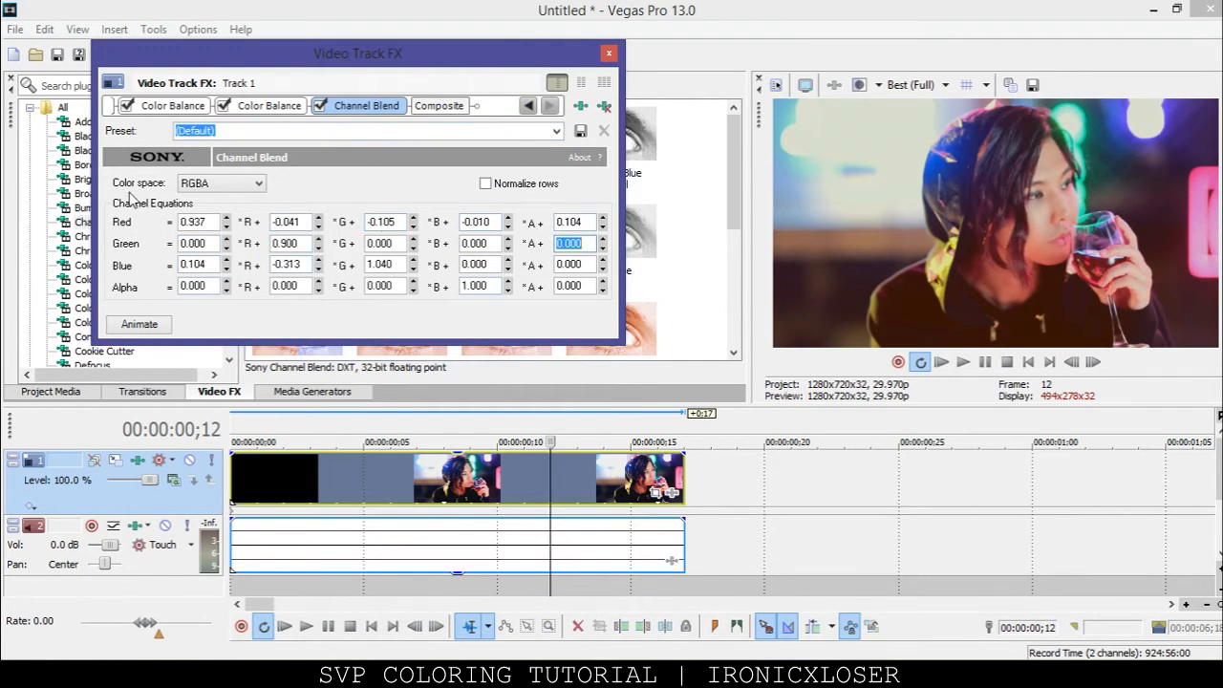
Try the saved Channel Blend presets ras, 5 and (Standard)red to compare their looks on the clip
{"action": "left_click", "coordinate": [491, 130]}
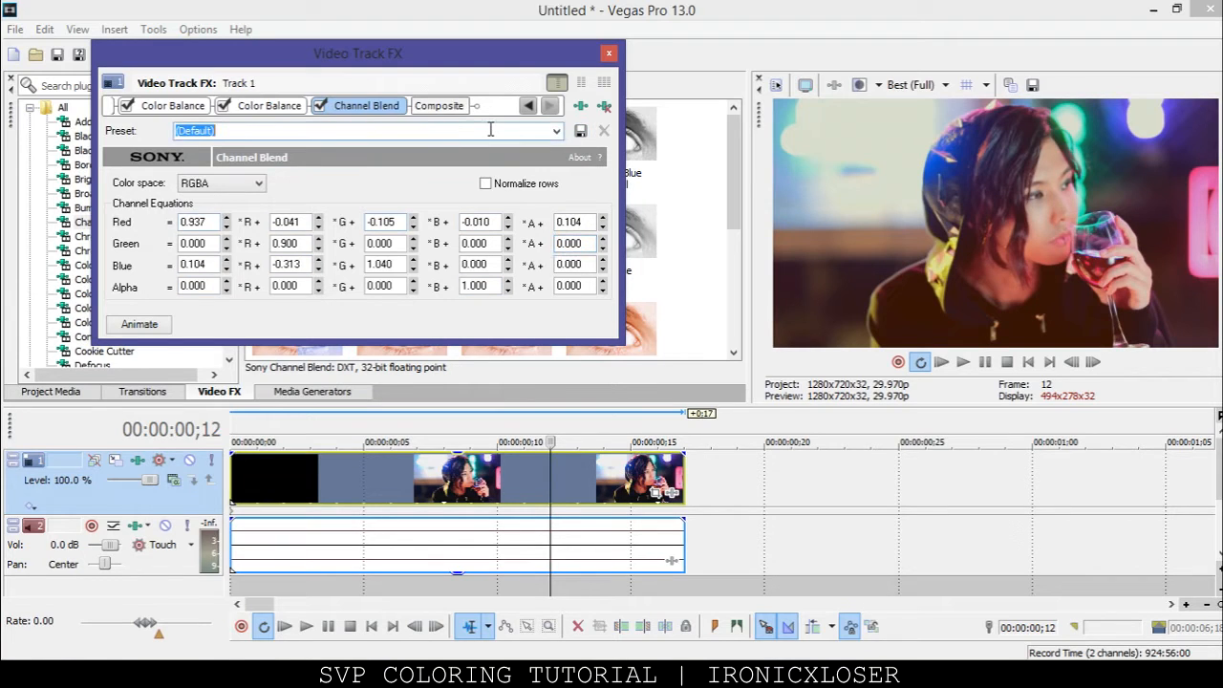
{"action": "left_click", "coordinate": [556, 131]}
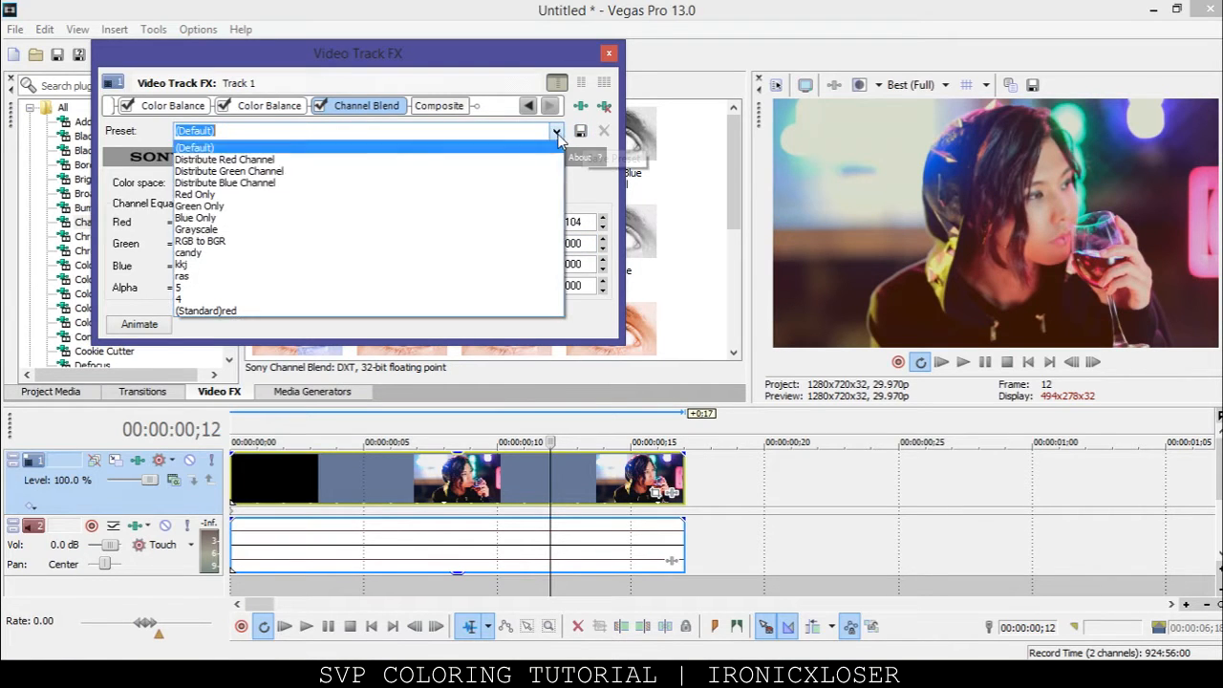
{"action": "left_click", "coordinate": [237, 277]}
{"action": "left_click", "coordinate": [556, 131]}
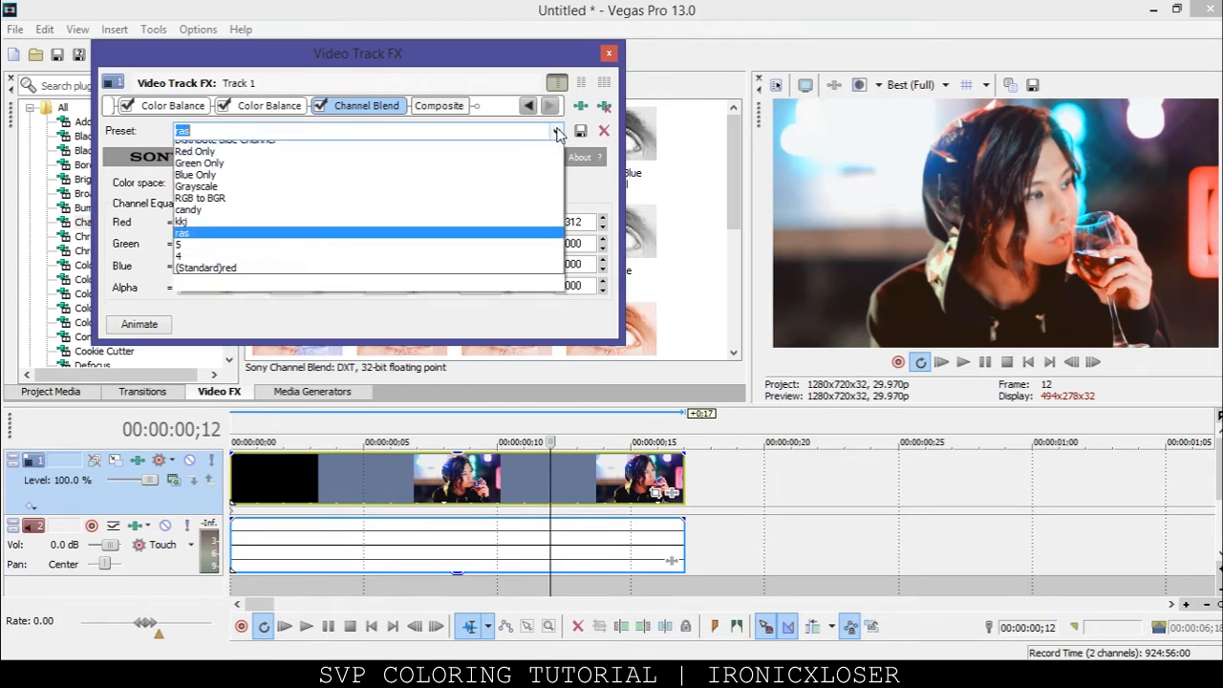
{"action": "left_click", "coordinate": [284, 292]}
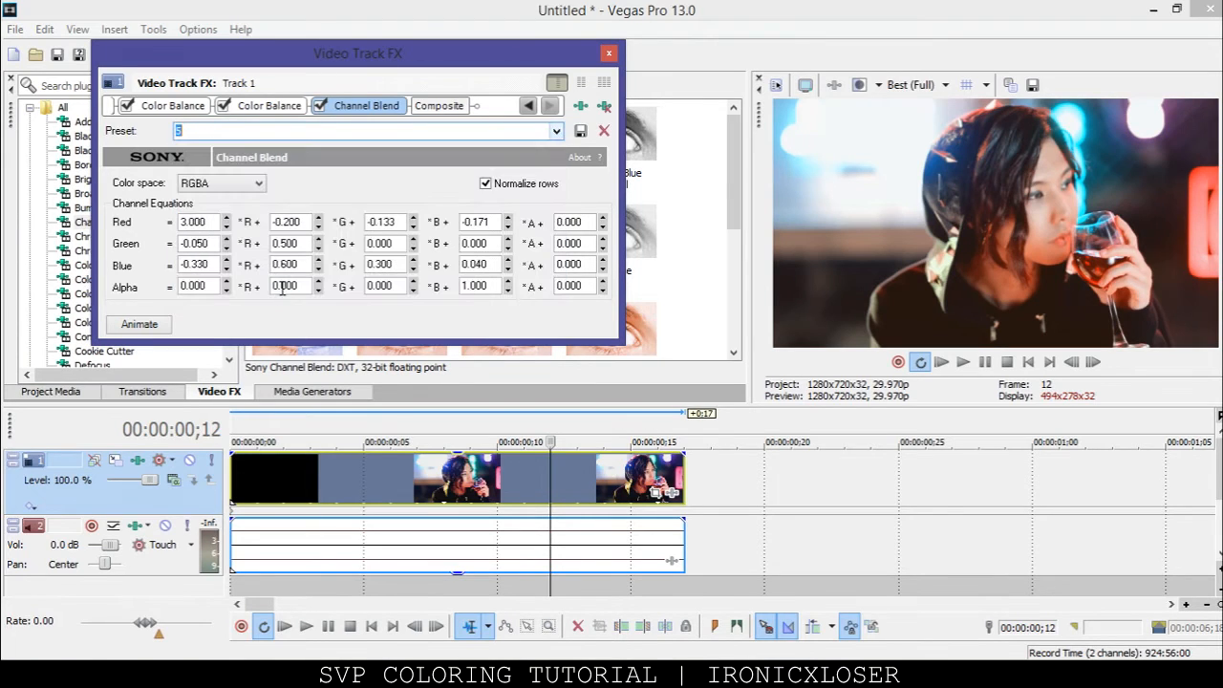
{"action": "left_click", "coordinate": [556, 130]}
{"action": "left_click", "coordinate": [248, 308]}
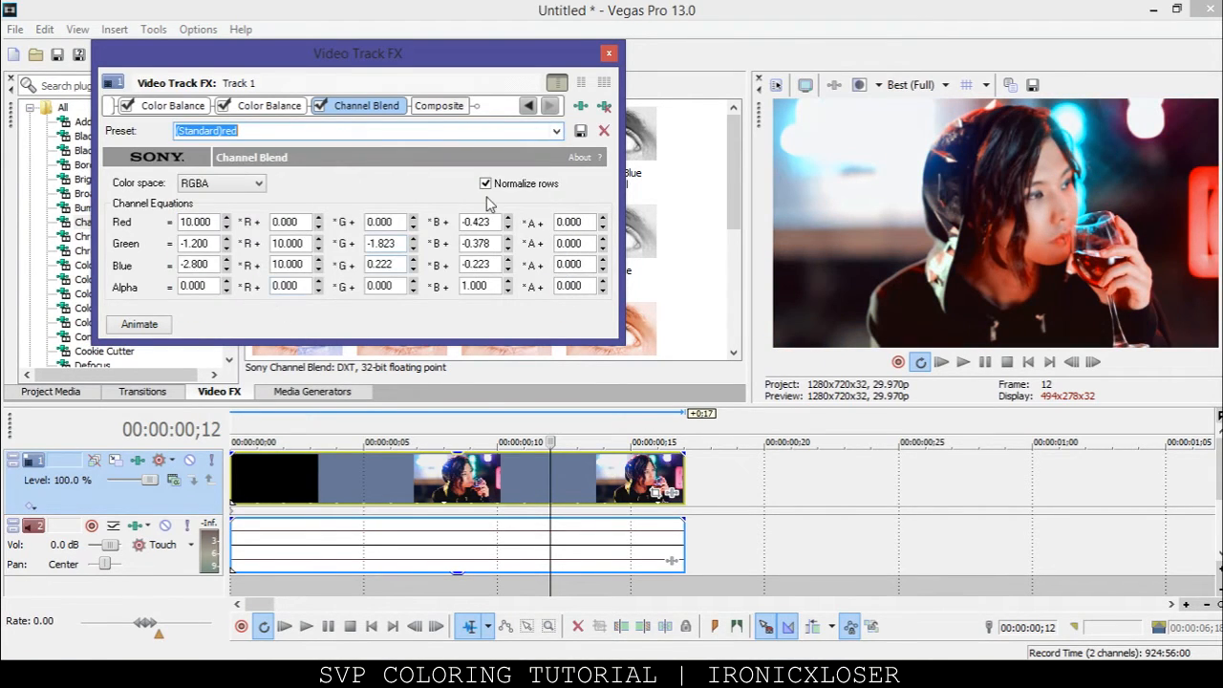
{"action": "left_click", "coordinate": [556, 131]}
{"action": "left_click", "coordinate": [251, 287]}
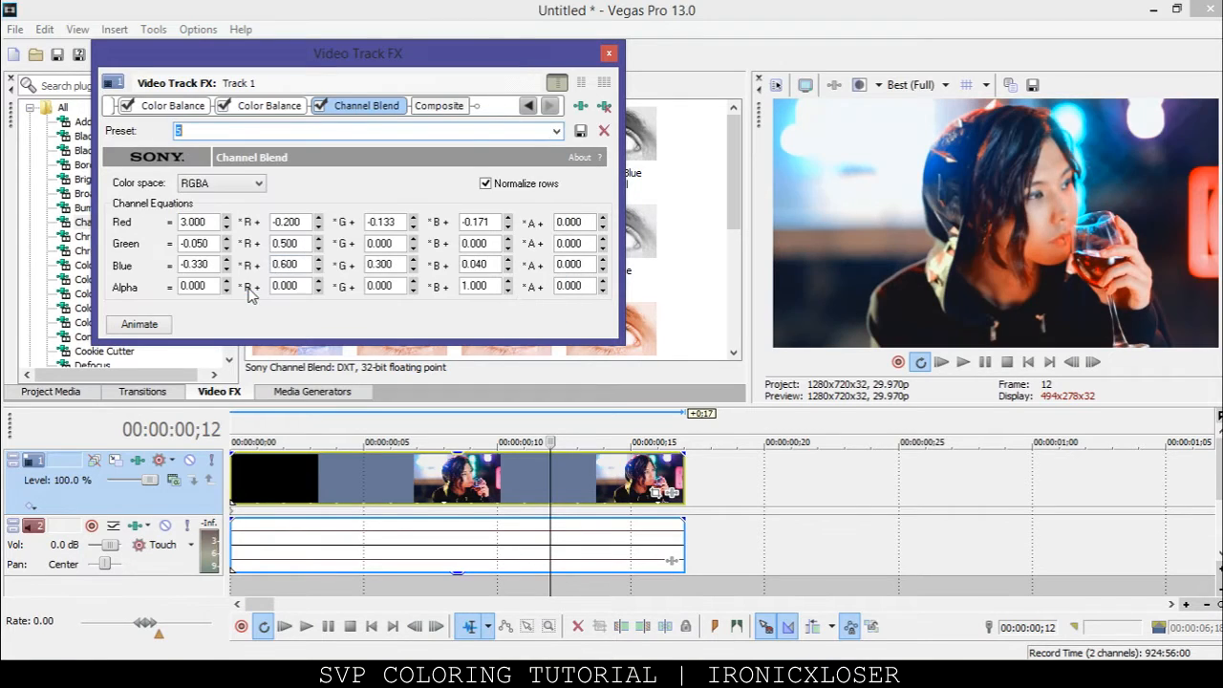
{"action": "left_click", "coordinate": [539, 131]}
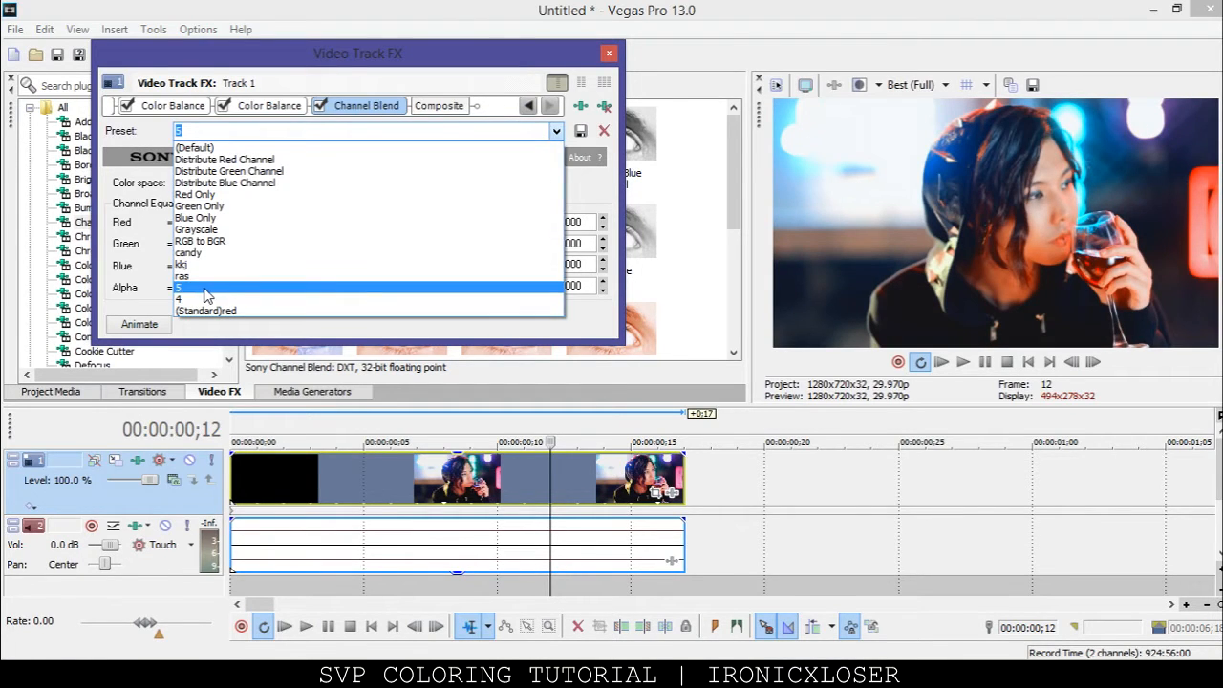
{"action": "left_click", "coordinate": [483, 278]}
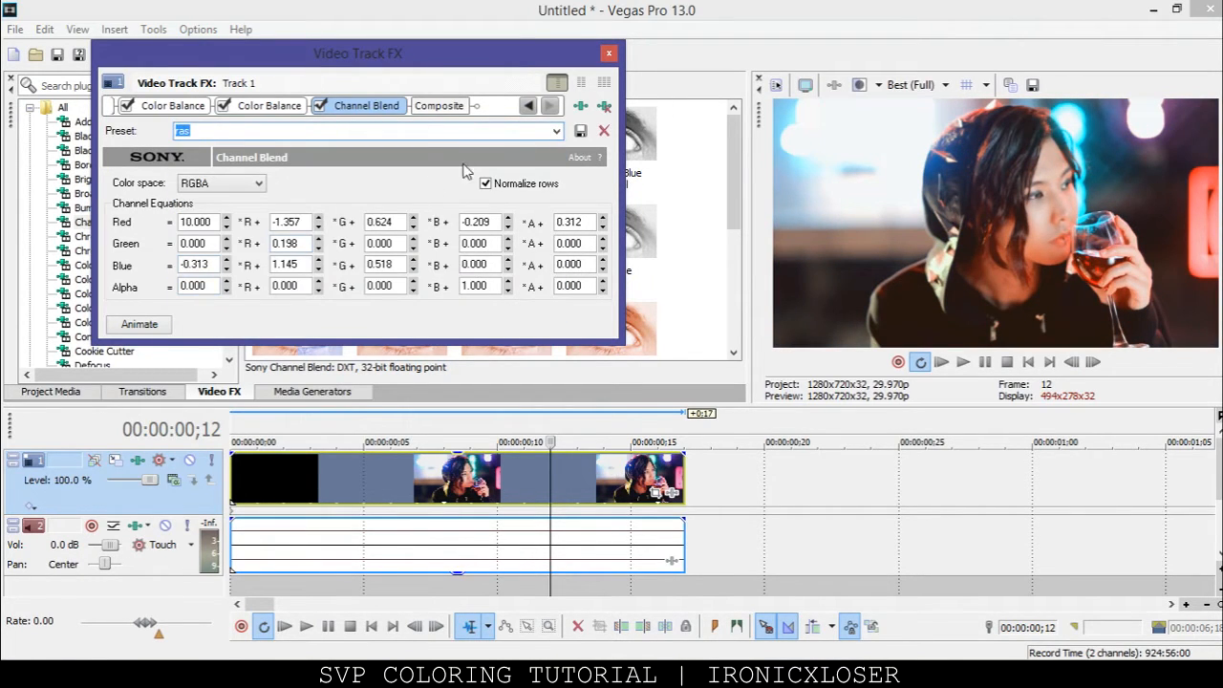
Apply the Channel Blend preset 5 and close the track effects window
{"action": "left_click", "coordinate": [556, 132]}
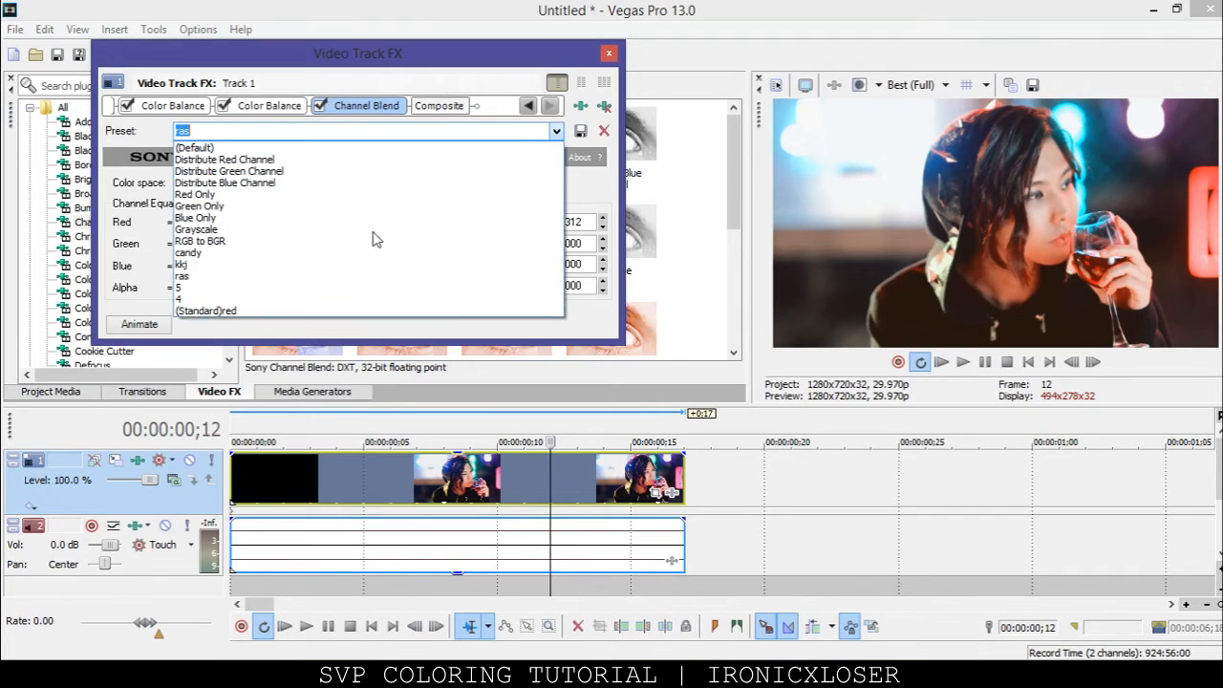
{"action": "left_click", "coordinate": [232, 288]}
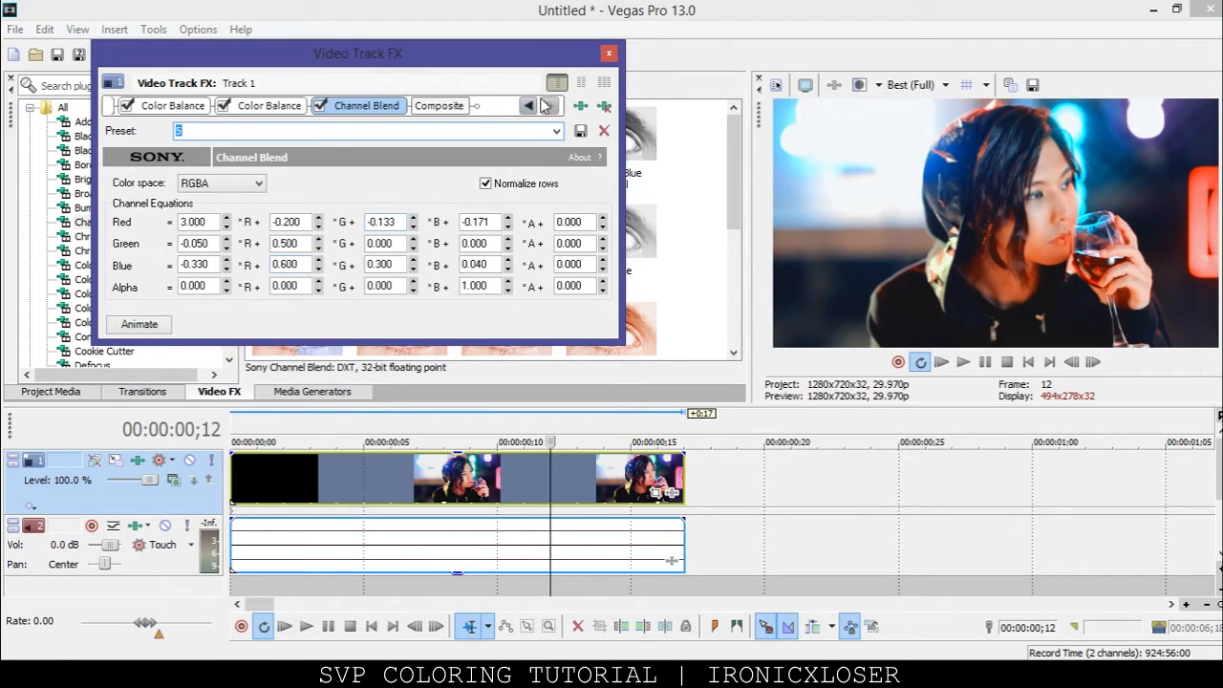
{"action": "left_click", "coordinate": [609, 54]}
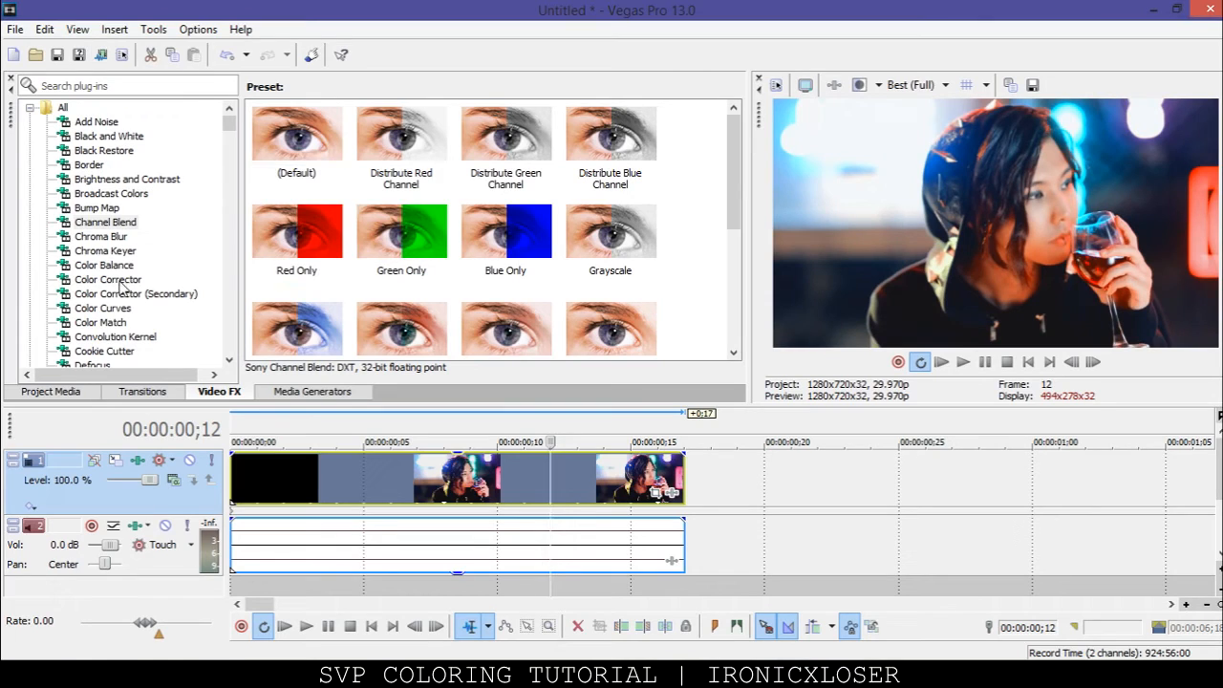
Add the default Color Curves effect to the video track and reposition its window clear of the preview
{"action": "left_click", "coordinate": [108, 322]}
{"action": "left_click", "coordinate": [105, 309]}
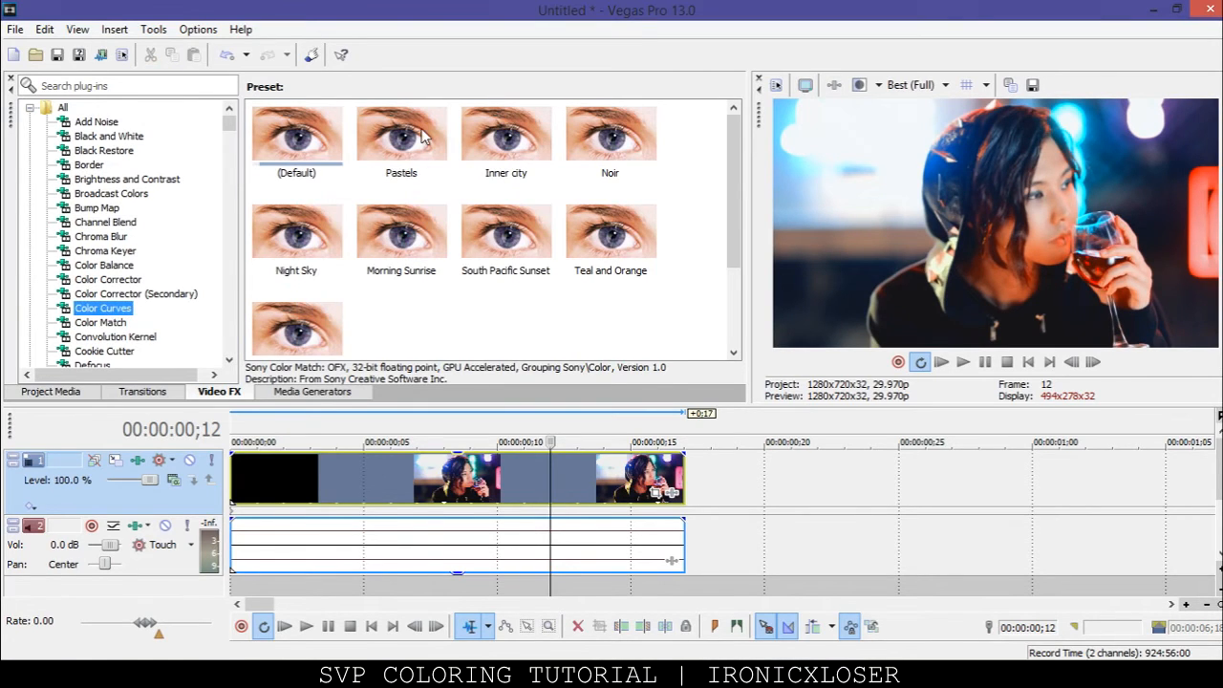
{"action": "left_click_drag", "start_coordinate": [296, 139], "coordinate": [175, 509]}
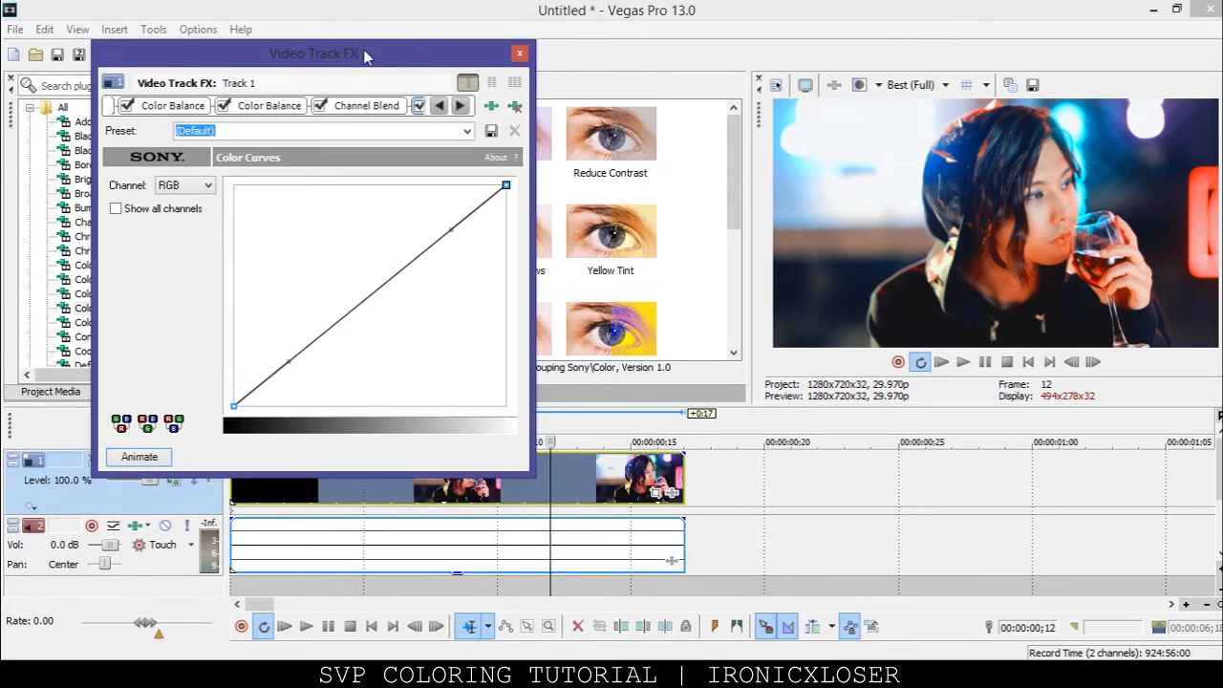
{"action": "mouse_move", "coordinate": [368, 60]}
{"action": "left_mouse_down"}
{"action": "mouse_move", "coordinate": [539, 54]}
{"action": "mouse_move", "coordinate": [366, 77]}
{"action": "left_mouse_up"}
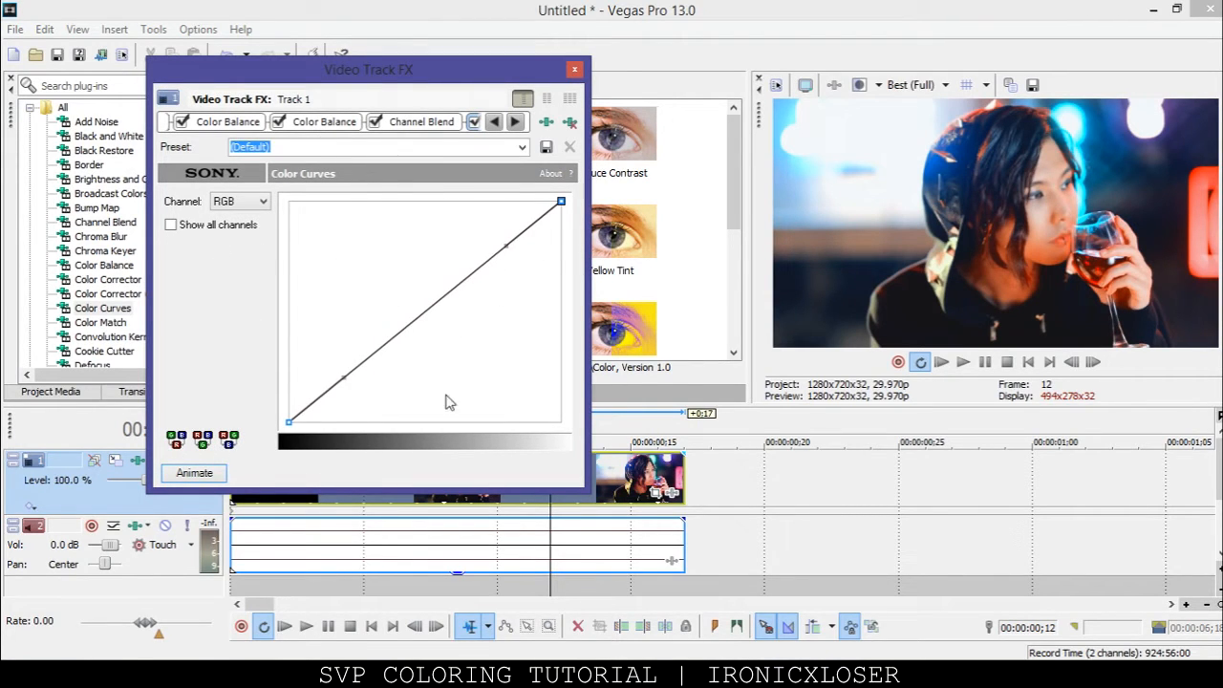
{"action": "left_click_drag", "start_coordinate": [587, 487], "coordinate": [926, 533]}
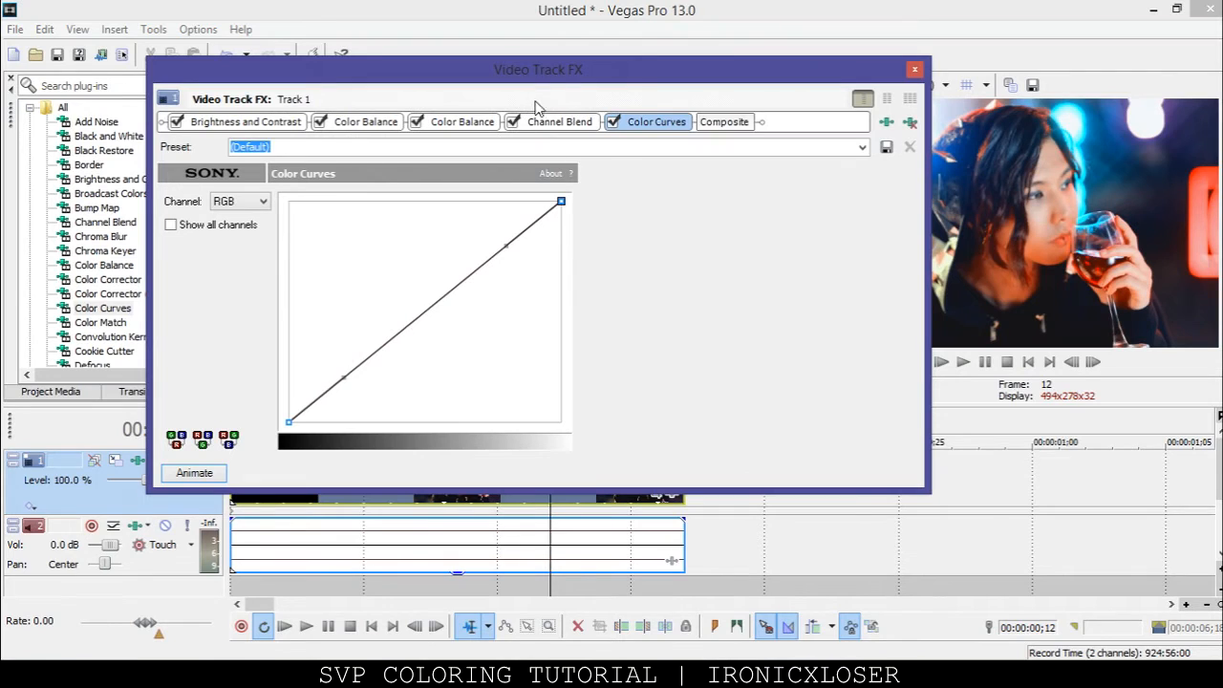
{"action": "double_click", "coordinate": [523, 75]}
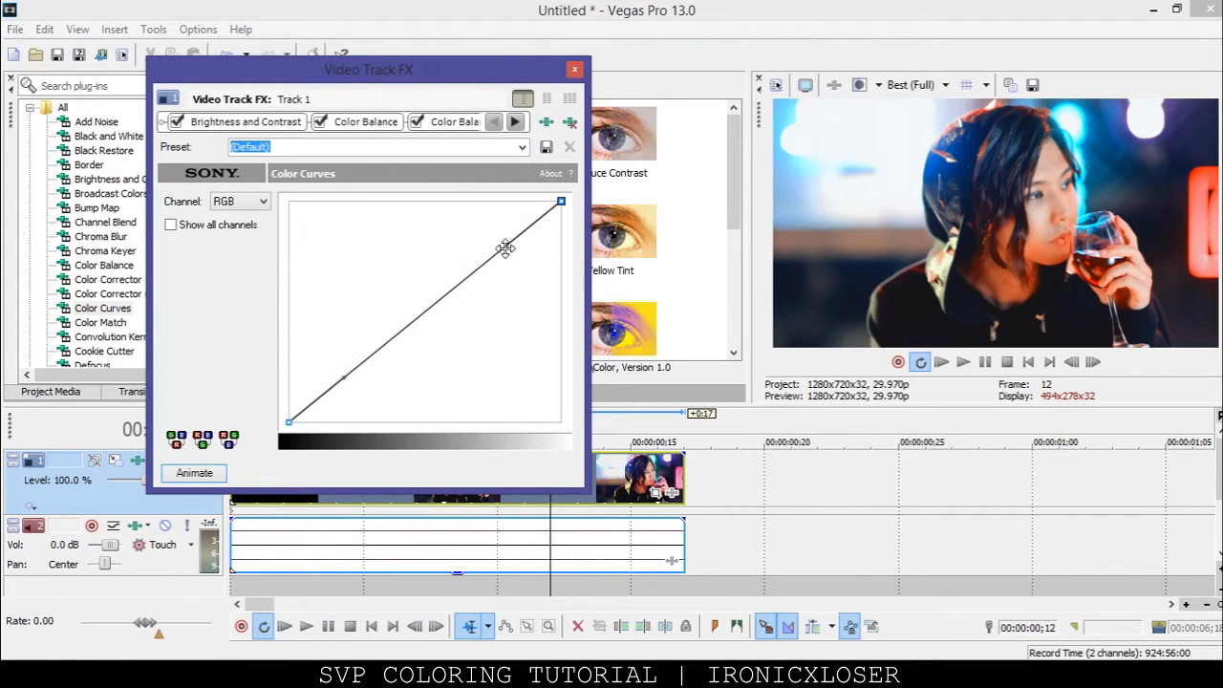
Show all channels in Color Curves and bend the RGB curve into a gentle S, raising the highlights and lowering the shadows
{"action": "left_click", "coordinate": [241, 202]}
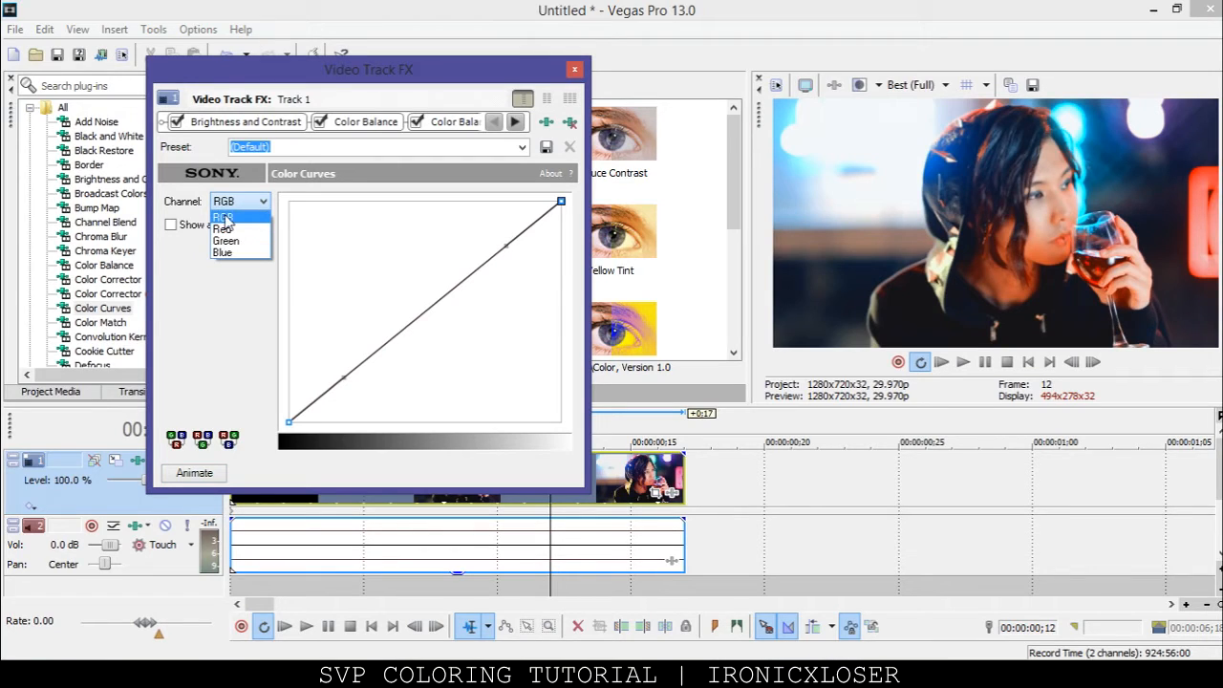
{"action": "left_click", "coordinate": [148, 237]}
{"action": "left_click", "coordinate": [238, 204]}
{"action": "left_click", "coordinate": [238, 216]}
{"action": "left_click_drag", "start_coordinate": [506, 245], "coordinate": [478, 223]}
{"action": "left_click_drag", "start_coordinate": [342, 382], "coordinate": [359, 395]}
On the Red channel curve, add a point in the upper midtones, bow the curve upward, and lower the highlight endpoint
{"action": "left_click", "coordinate": [253, 203]}
{"action": "left_click", "coordinate": [246, 235]}
{"action": "right_click", "coordinate": [459, 283]}
{"action": "left_click", "coordinate": [471, 290]}
{"action": "left_click_drag", "start_coordinate": [453, 278], "coordinate": [443, 271]}
{"action": "left_click_drag", "start_coordinate": [383, 324], "coordinate": [371, 271]}
{"action": "left_click_drag", "start_coordinate": [560, 203], "coordinate": [562, 256]}
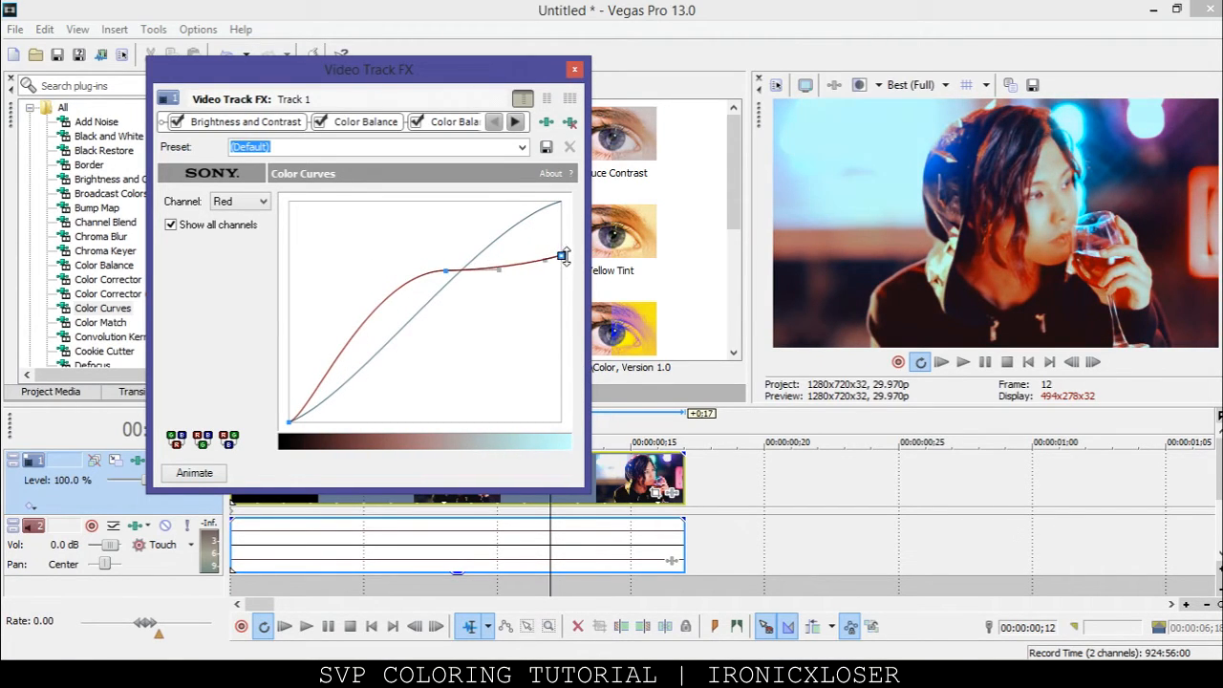
On the Green channel curve, pull the highlight handle slightly down to reduce the upper midtones
{"action": "left_click", "coordinate": [263, 201]}
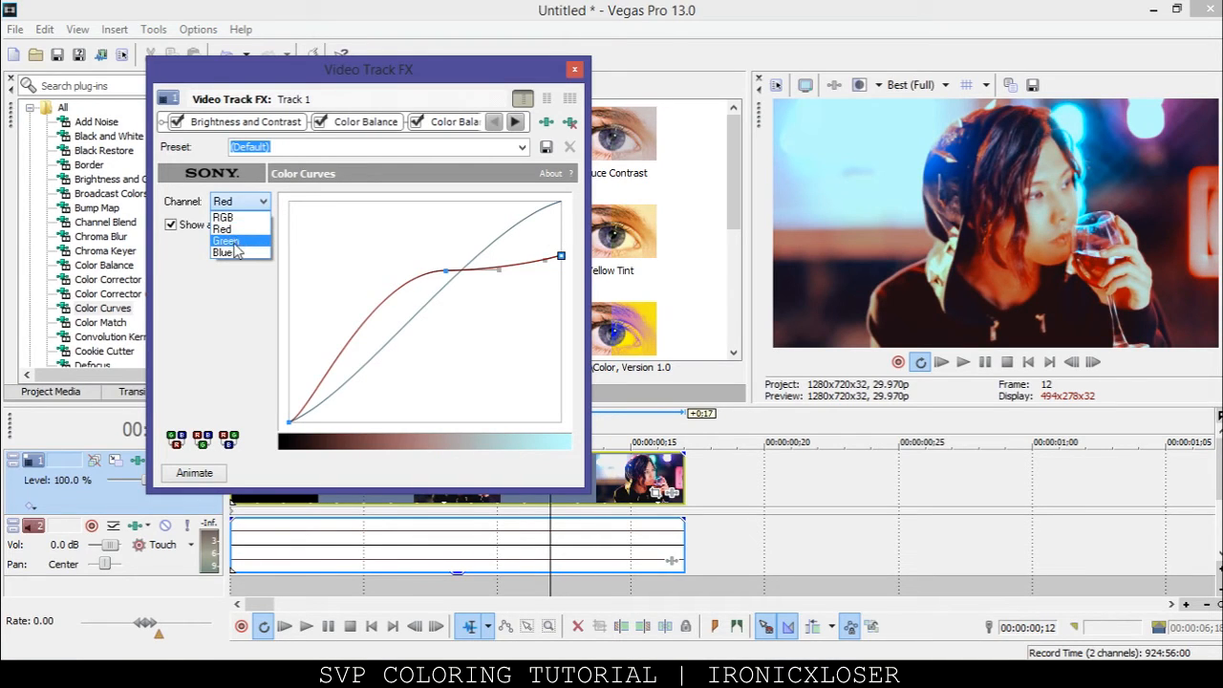
{"action": "left_click", "coordinate": [234, 243]}
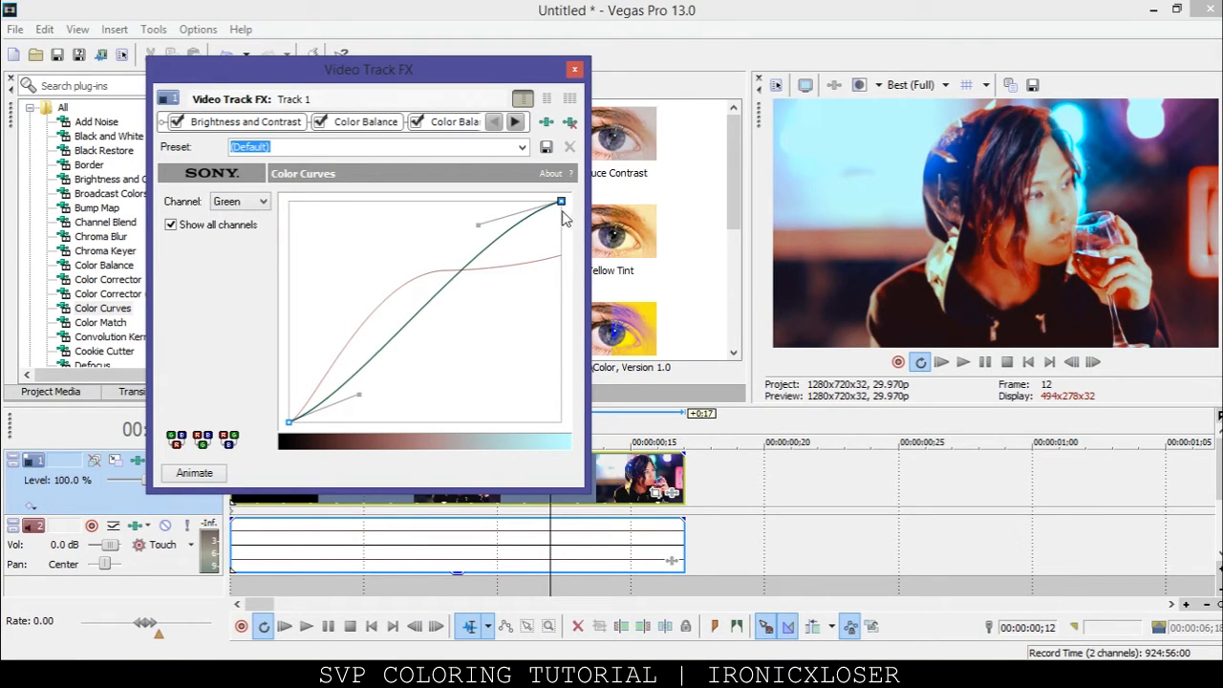
{"action": "mouse_move", "coordinate": [478, 224]}
{"action": "left_mouse_down"}
{"action": "mouse_move", "coordinate": [453, 199]}
{"action": "mouse_move", "coordinate": [503, 264]}
{"action": "mouse_move", "coordinate": [524, 270]}
{"action": "mouse_move", "coordinate": [524, 235]}
{"action": "mouse_move", "coordinate": [488, 233]}
{"action": "left_mouse_up"}
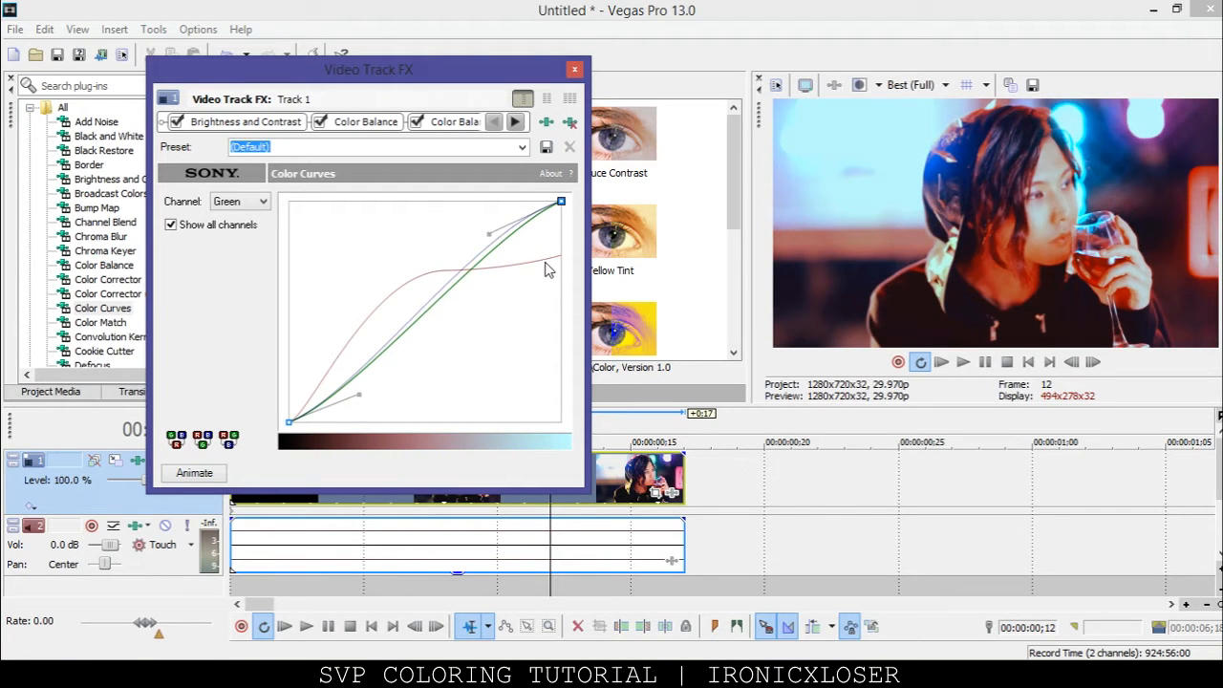
Raise the Red curve's midtone point and highlight endpoint slightly, and smooth the bend by lowering the midtone point's shadow-side handle
{"action": "left_click", "coordinate": [546, 264]}
{"action": "mouse_move", "coordinate": [561, 260]}
{"action": "left_mouse_down"}
{"action": "mouse_move", "coordinate": [562, 224]}
{"action": "mouse_move", "coordinate": [561, 236]}
{"action": "left_mouse_up"}
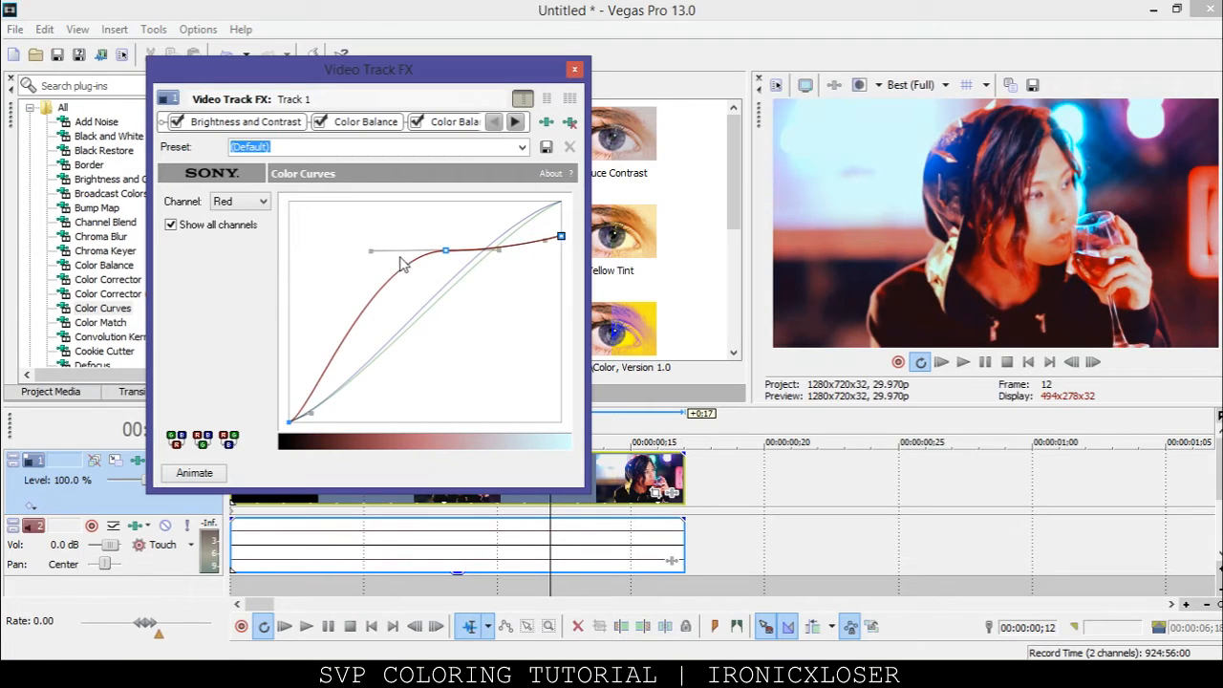
{"action": "left_click_drag", "start_coordinate": [372, 251], "coordinate": [352, 267]}
On the Blue channel curve, raise the shadow handle to lift the darker tones and shift the highlight handle slightly toward its endpoint
{"action": "left_click", "coordinate": [244, 202]}
{"action": "left_click", "coordinate": [243, 251]}
{"action": "left_click_drag", "start_coordinate": [431, 302], "coordinate": [287, 425]}
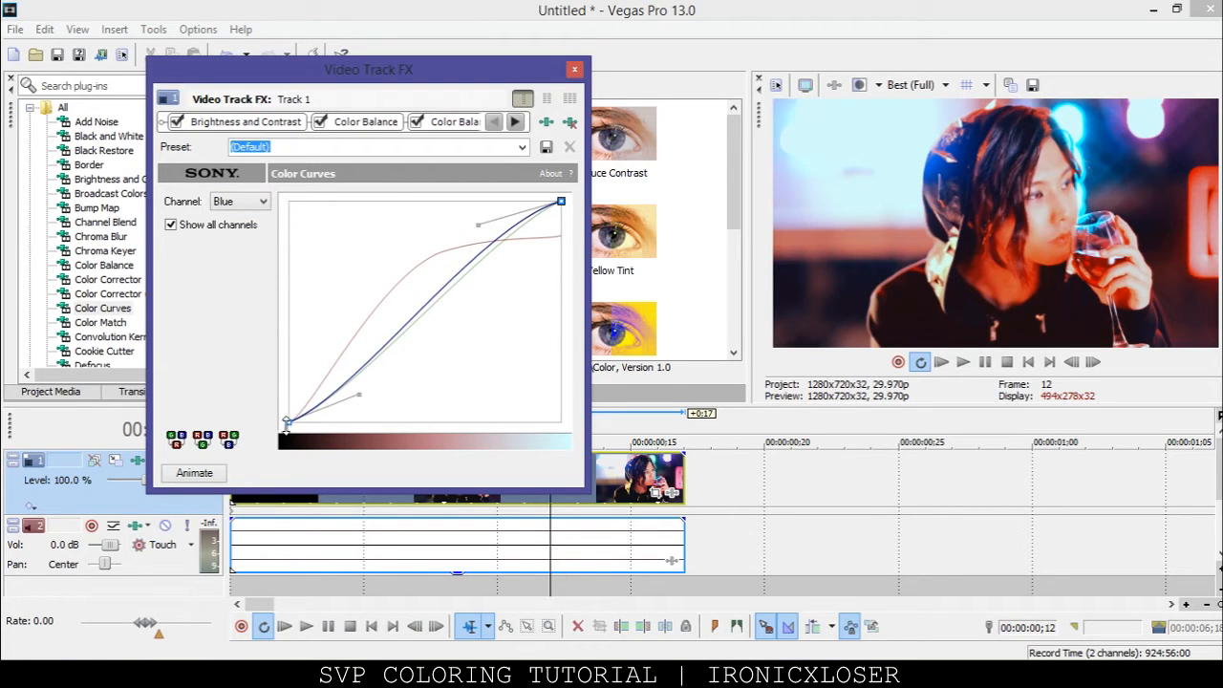
{"action": "left_click_drag", "start_coordinate": [359, 395], "coordinate": [342, 363]}
{"action": "mouse_move", "coordinate": [484, 227]}
{"action": "left_mouse_down"}
{"action": "mouse_move", "coordinate": [519, 266]}
{"action": "mouse_move", "coordinate": [497, 229]}
{"action": "left_mouse_up"}
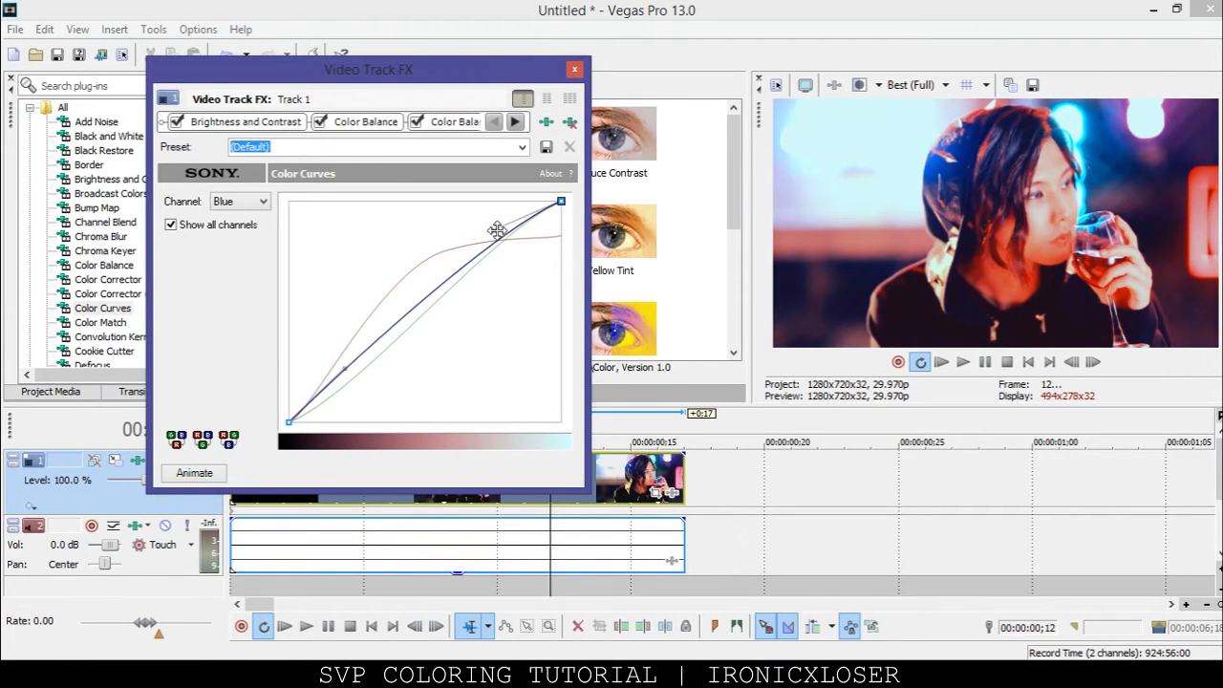
Add the Color Corrector effect with its (Default) preset to video track 1 and show its custom color wheel view
{"action": "left_click", "coordinate": [574, 69]}
{"action": "left_click", "coordinate": [112, 323]}
{"action": "scroll", "coordinate": [114, 325], "scroll_direction": "down", "scroll_amount": 1}
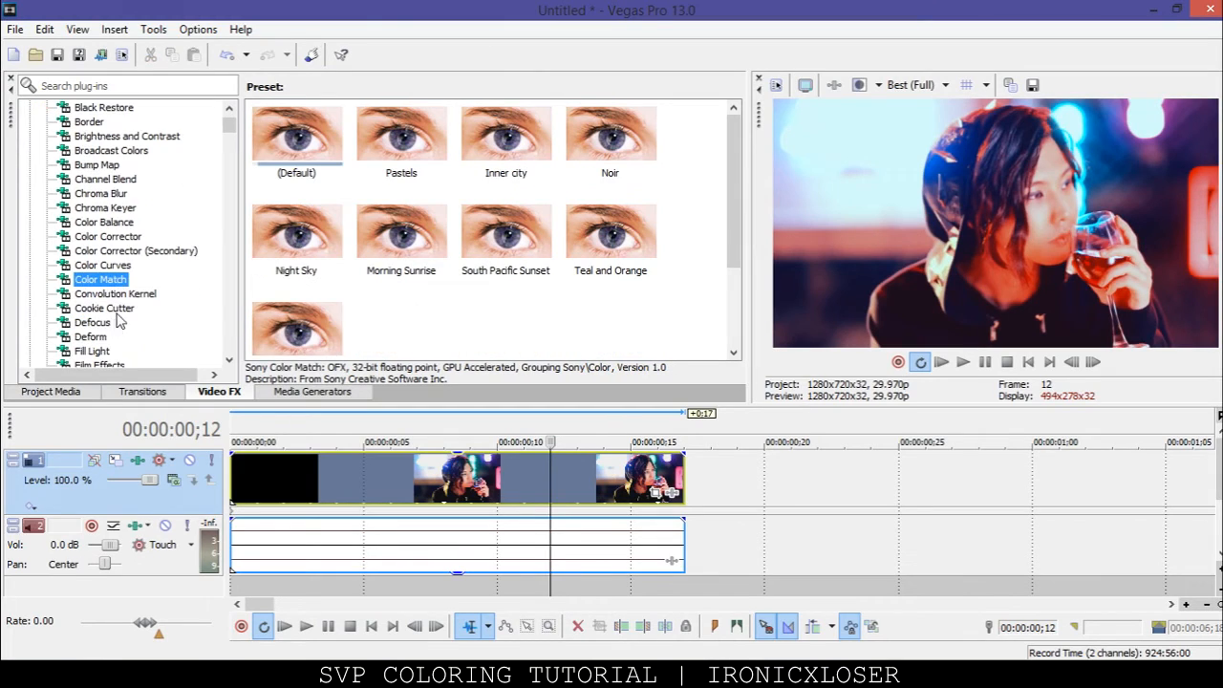
{"action": "left_click", "coordinate": [104, 290]}
{"action": "left_click", "coordinate": [112, 237]}
{"action": "left_click_drag", "start_coordinate": [286, 180], "coordinate": [156, 506]}
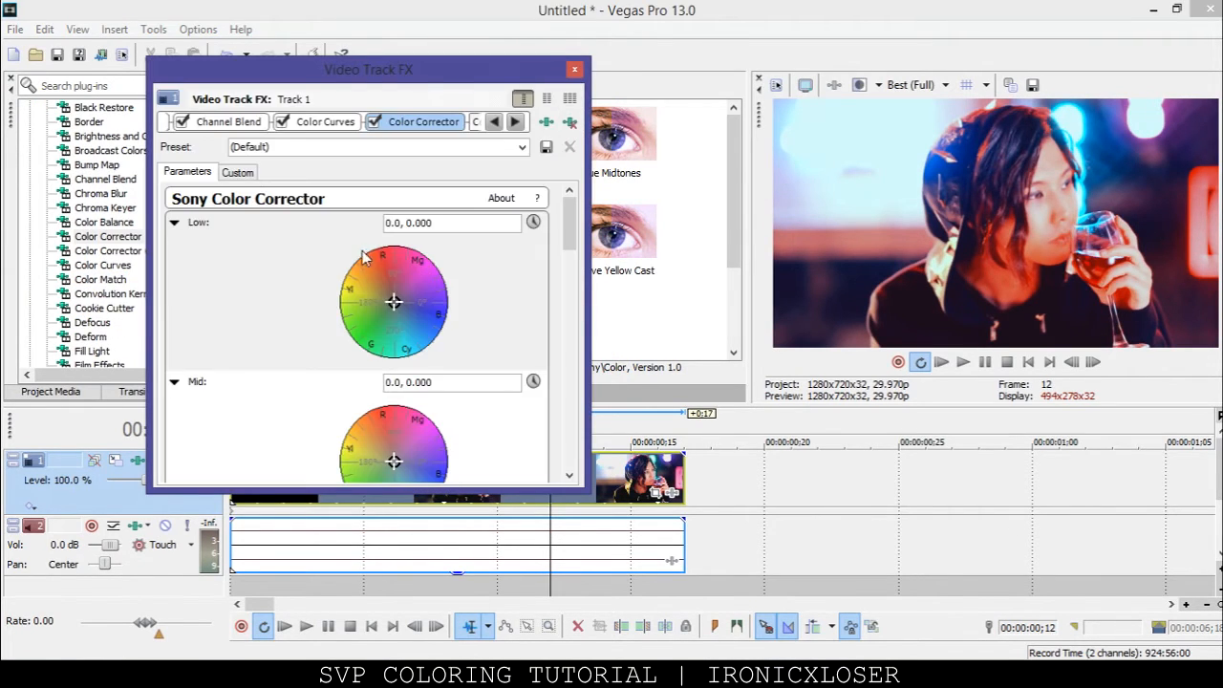
{"action": "left_click", "coordinate": [237, 176]}
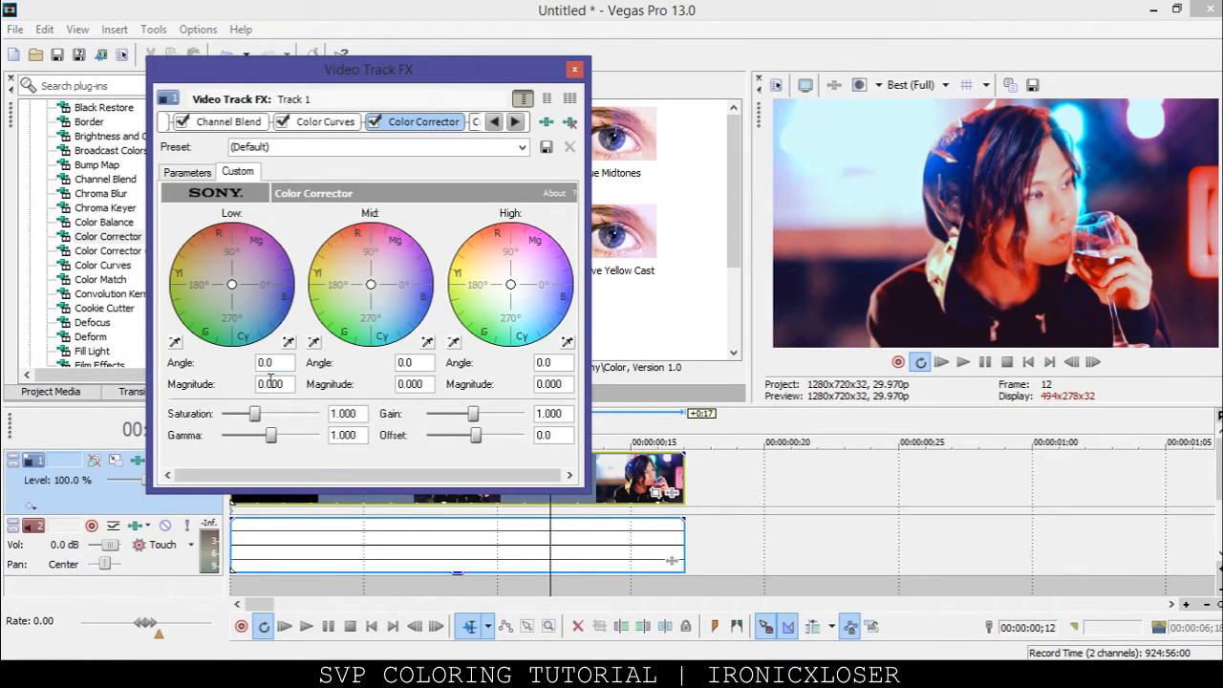
In the Color Corrector, set Saturation to 0.972, Gamma to 0.962, Gain to 1.085 and Offset to -9.5
{"action": "mouse_move", "coordinate": [256, 415]}
{"action": "left_mouse_down"}
{"action": "mouse_move", "coordinate": [283, 418]}
{"action": "mouse_move", "coordinate": [253, 414]}
{"action": "left_mouse_up"}
{"action": "mouse_move", "coordinate": [478, 416]}
{"action": "left_mouse_down"}
{"action": "mouse_move", "coordinate": [489, 416]}
{"action": "mouse_move", "coordinate": [476, 415]}
{"action": "mouse_move", "coordinate": [477, 439]}
{"action": "left_mouse_up"}
{"action": "left_click_drag", "start_coordinate": [271, 433], "coordinate": [270, 432]}
Shift the Low wheel to angle 241.4, magnitude 0.389, the Mid wheel to 311.6, 0.373, and the High wheel slightly toward cyan
{"action": "mouse_move", "coordinate": [234, 289]}
{"action": "left_mouse_down"}
{"action": "mouse_move", "coordinate": [243, 275]}
{"action": "mouse_move", "coordinate": [222, 303]}
{"action": "left_mouse_up"}
{"action": "mouse_move", "coordinate": [371, 285]}
{"action": "left_mouse_down"}
{"action": "mouse_move", "coordinate": [379, 280]}
{"action": "mouse_move", "coordinate": [362, 270]}
{"action": "mouse_move", "coordinate": [387, 312]}
{"action": "mouse_move", "coordinate": [385, 299]}
{"action": "left_mouse_up"}
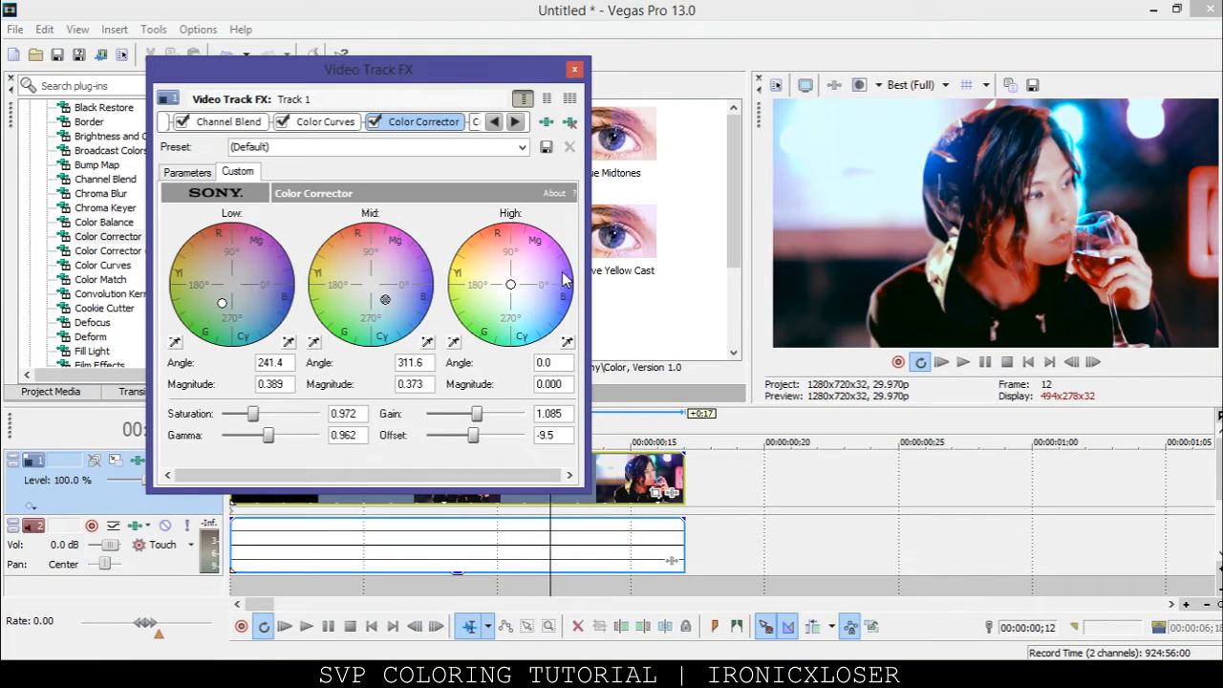
{"action": "mouse_move", "coordinate": [512, 282]}
{"action": "left_mouse_down"}
{"action": "mouse_move", "coordinate": [522, 270]}
{"action": "mouse_move", "coordinate": [508, 269]}
{"action": "mouse_move", "coordinate": [526, 293]}
{"action": "mouse_move", "coordinate": [512, 302]}
{"action": "mouse_move", "coordinate": [519, 276]}
{"action": "mouse_move", "coordinate": [513, 291]}
{"action": "left_mouse_up"}
{"action": "left_click", "coordinate": [574, 69]}
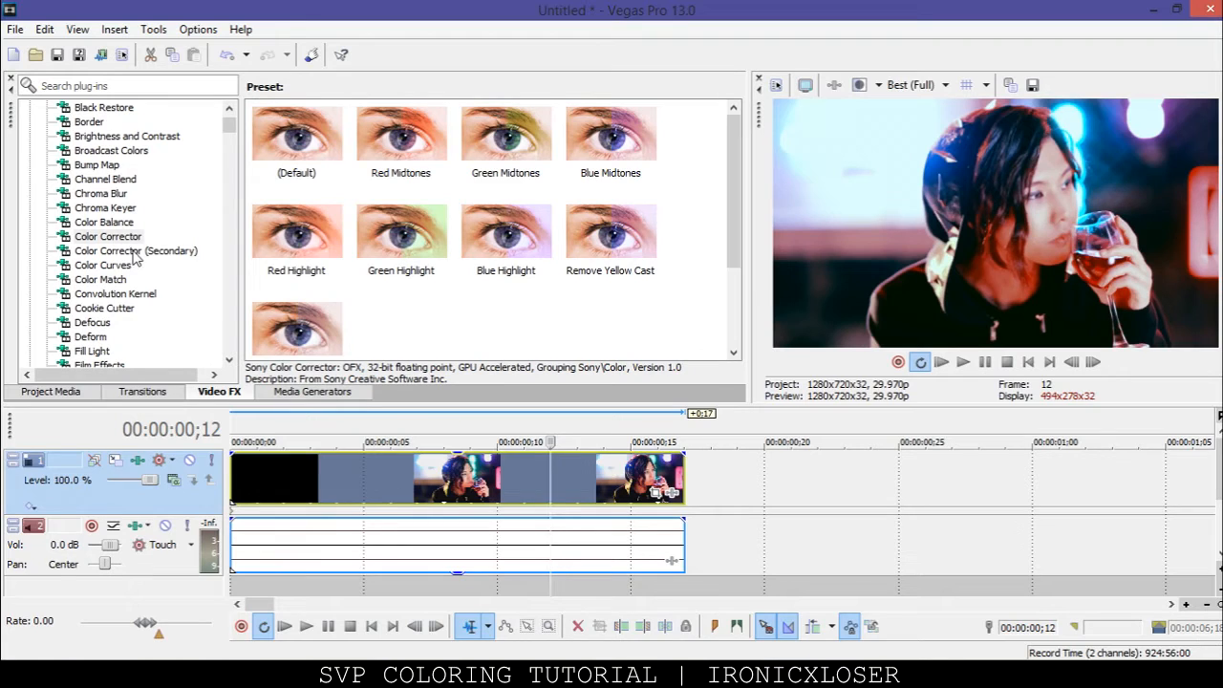
Add a second default Color Corrector to track 1 with wheel angle/magnitude Low 199.1/0.427, Mid 144.5/0.400 and High 234.0/0.211
{"action": "left_click_drag", "start_coordinate": [301, 148], "coordinate": [174, 482]}
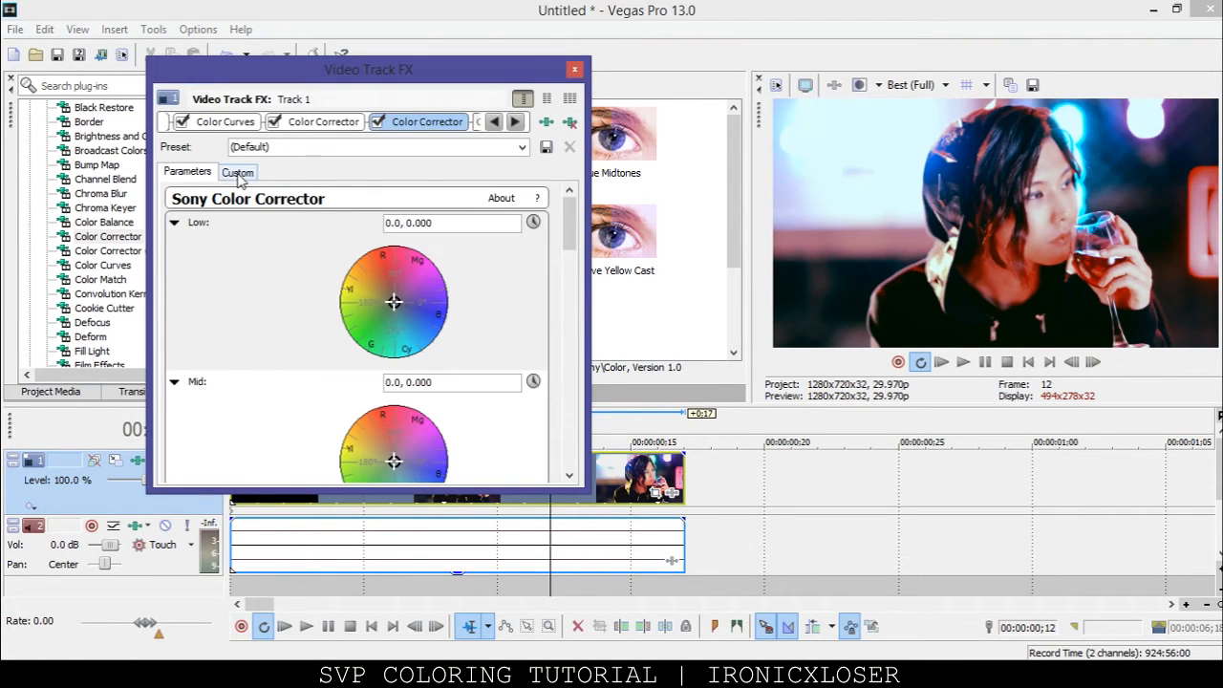
{"action": "left_click", "coordinate": [238, 174]}
{"action": "mouse_move", "coordinate": [370, 284]}
{"action": "left_mouse_down"}
{"action": "mouse_move", "coordinate": [382, 265]}
{"action": "mouse_move", "coordinate": [353, 274]}
{"action": "left_mouse_up"}
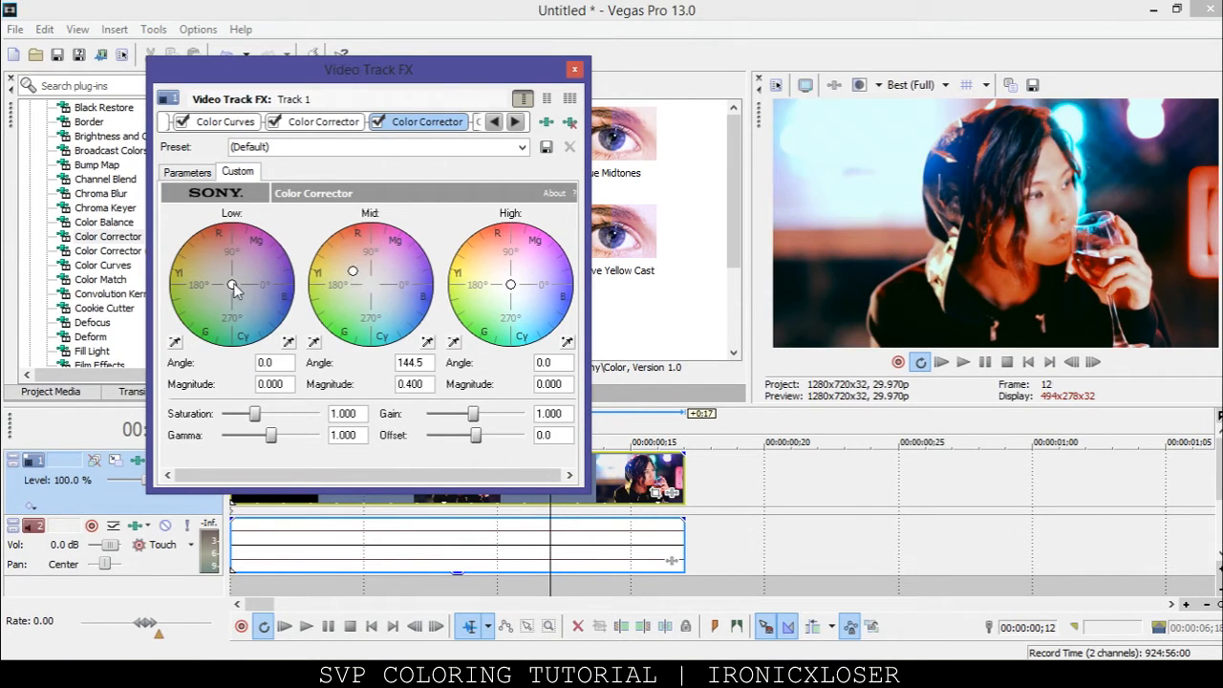
{"action": "left_click_drag", "start_coordinate": [251, 300], "coordinate": [212, 297]}
{"action": "mouse_move", "coordinate": [508, 283]}
{"action": "left_mouse_down"}
{"action": "mouse_move", "coordinate": [524, 302]}
{"action": "mouse_move", "coordinate": [496, 286]}
{"action": "mouse_move", "coordinate": [505, 299]}
{"action": "left_mouse_up"}
In the second Color Corrector, set Saturation to 0.972, Gamma to 1.092 and Gain to 0.856
{"action": "left_click_drag", "start_coordinate": [254, 414], "coordinate": [276, 437]}
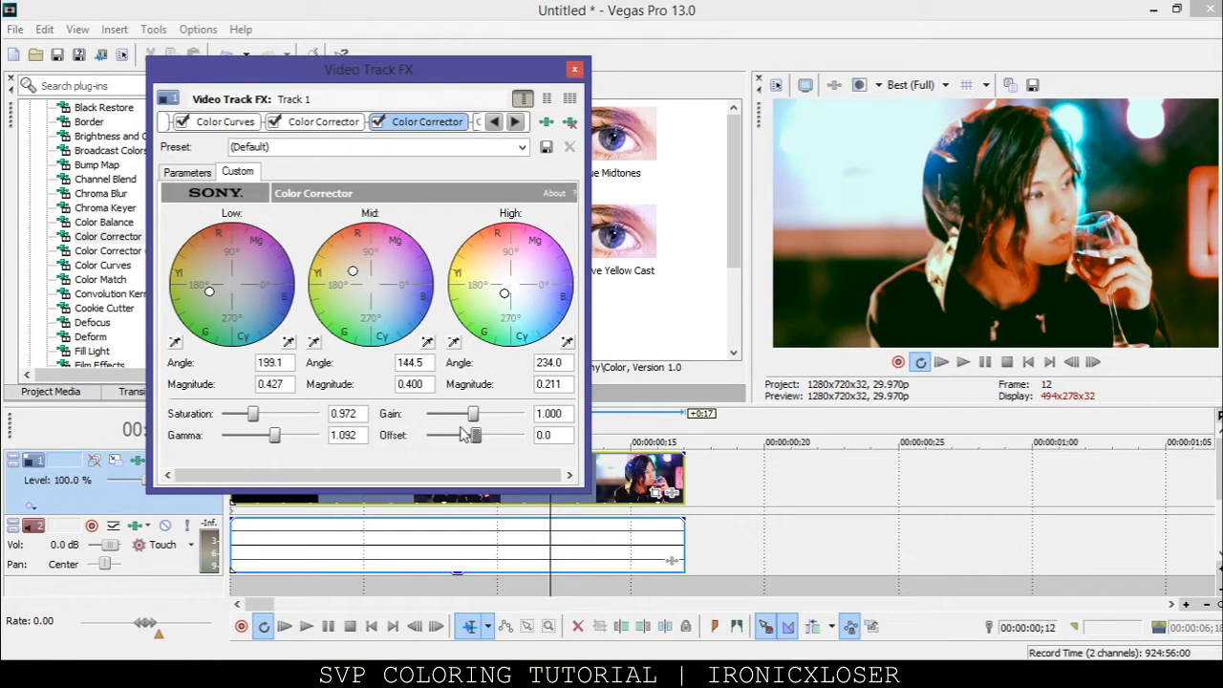
{"action": "left_click_drag", "start_coordinate": [475, 423], "coordinate": [469, 424]}
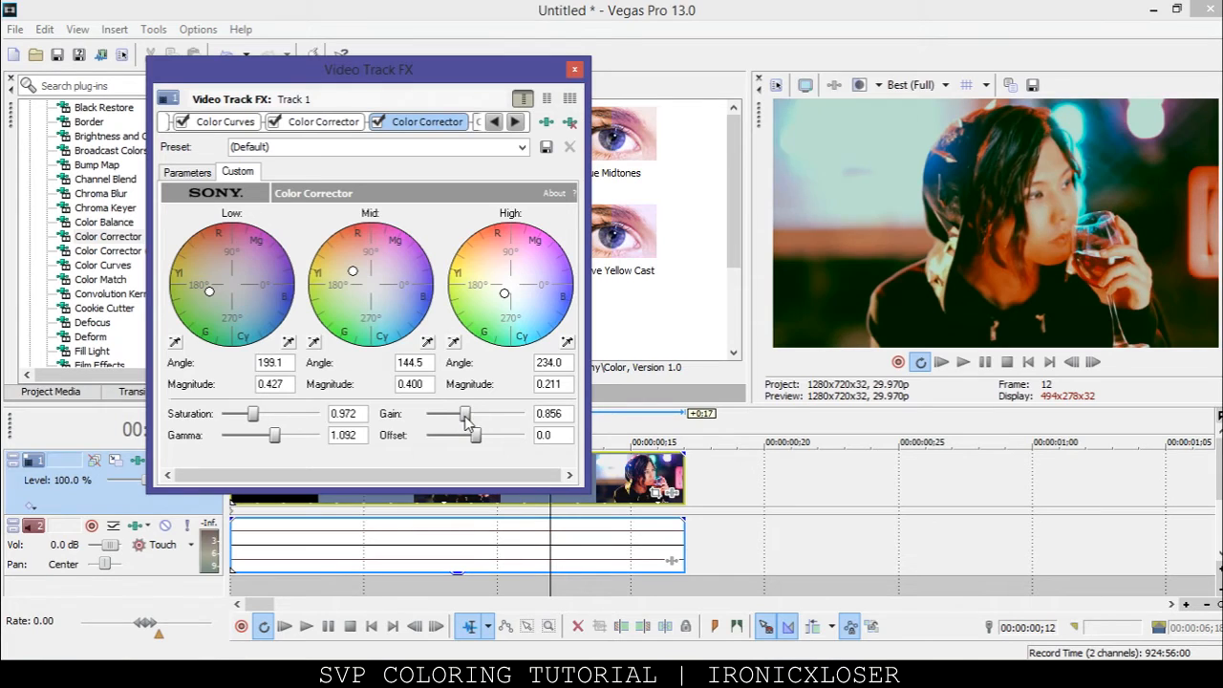
{"action": "left_click", "coordinate": [574, 70]}
Add a default Color Corrector (Secondary) to track 1 and sample its complementary color from the bright teal background in the preview
{"action": "left_click", "coordinate": [135, 251]}
{"action": "left_click_drag", "start_coordinate": [296, 143], "coordinate": [127, 490]}
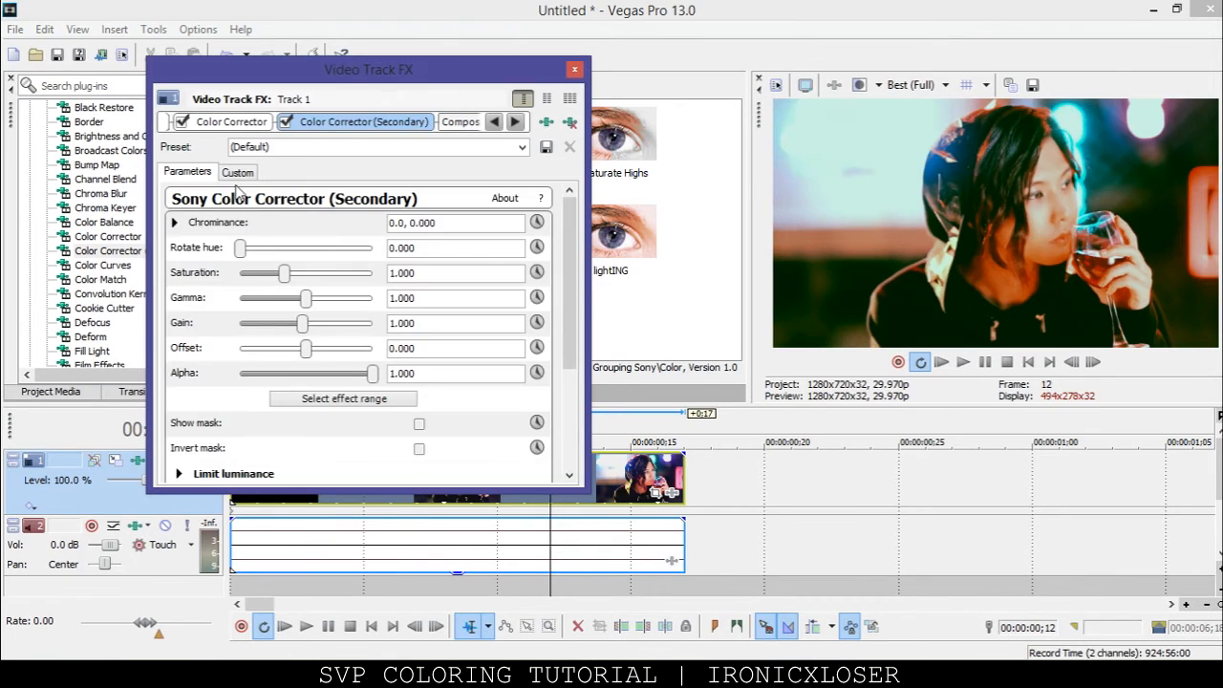
{"action": "left_click", "coordinate": [239, 172]}
{"action": "left_click_drag", "start_coordinate": [424, 218], "coordinate": [302, 220]}
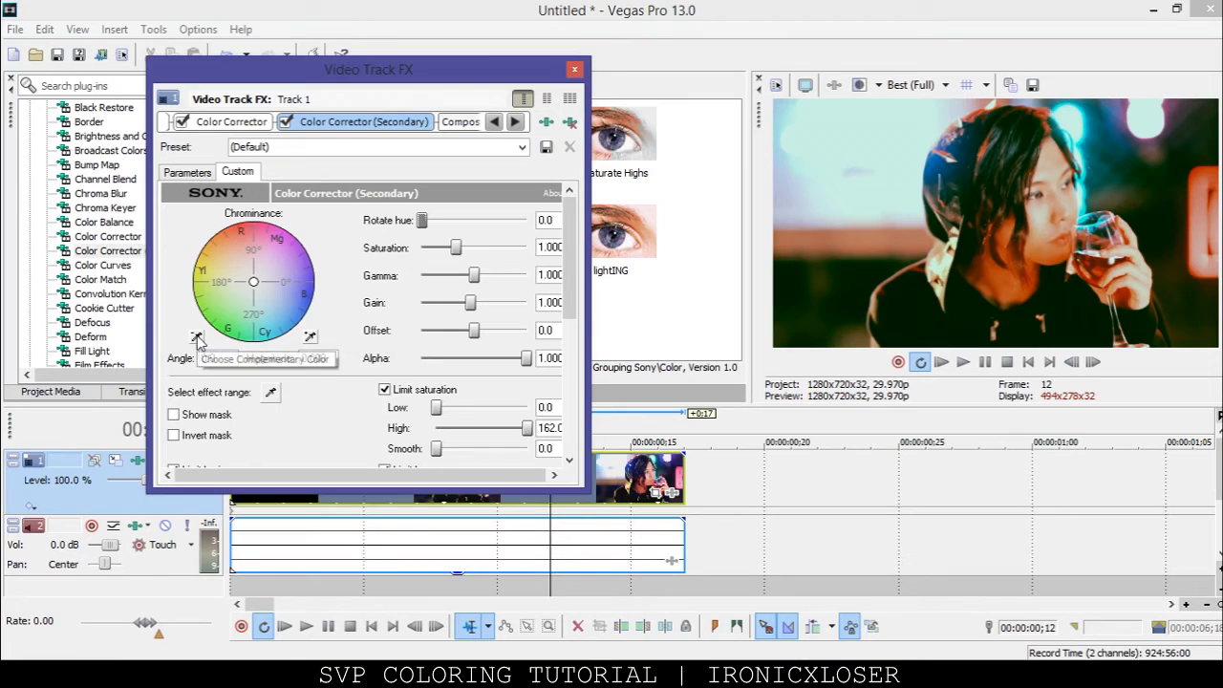
{"action": "left_click", "coordinate": [197, 337]}
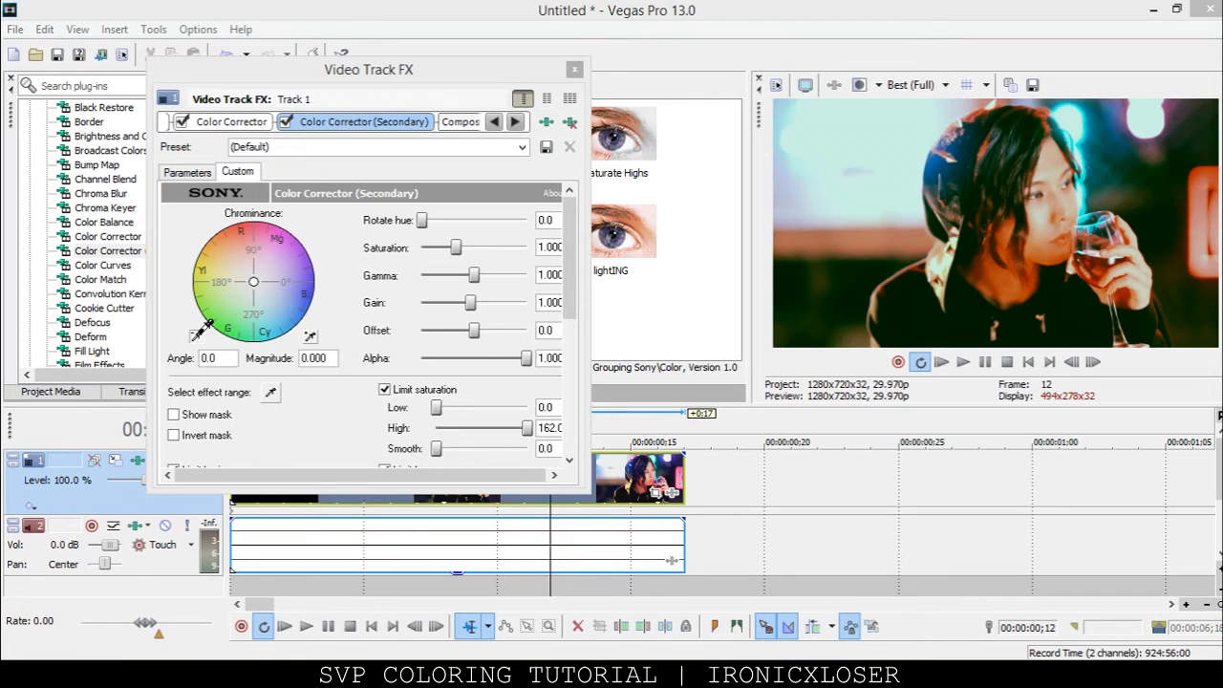
{"action": "left_click", "coordinate": [829, 272]}
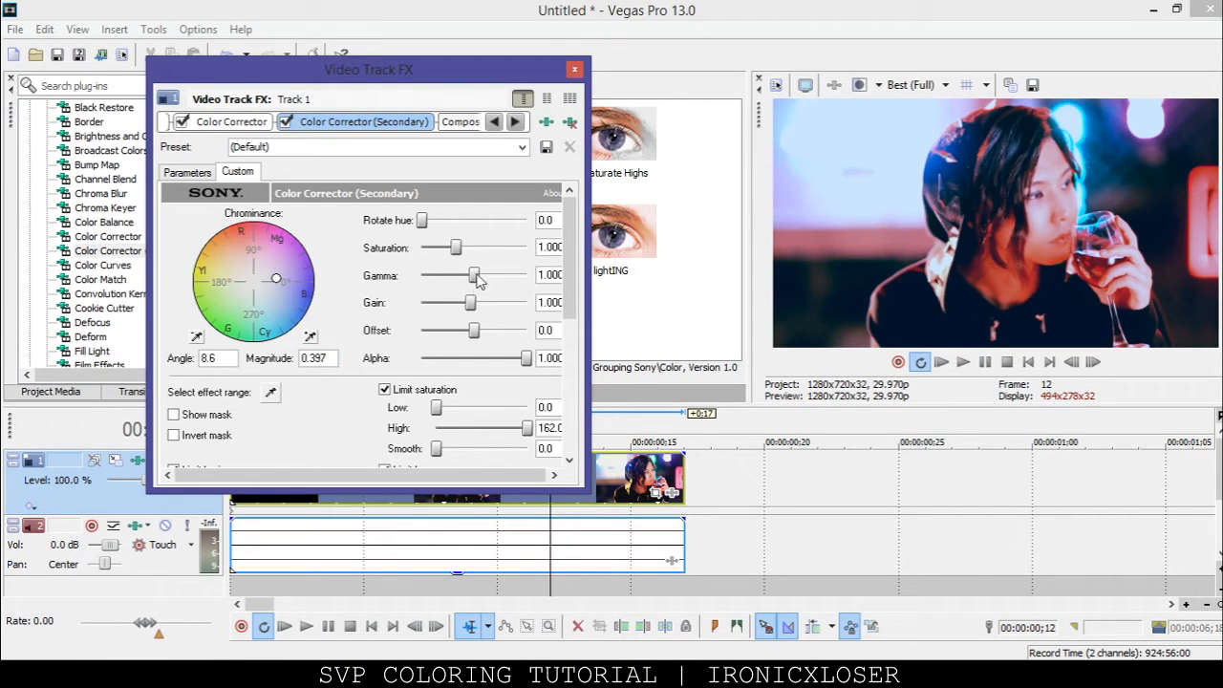
{"action": "mouse_move", "coordinate": [459, 250]}
{"action": "left_mouse_down"}
{"action": "mouse_move", "coordinate": [478, 250]}
{"action": "mouse_move", "coordinate": [456, 251]}
{"action": "left_mouse_up"}
{"action": "double_click", "coordinate": [503, 76]}
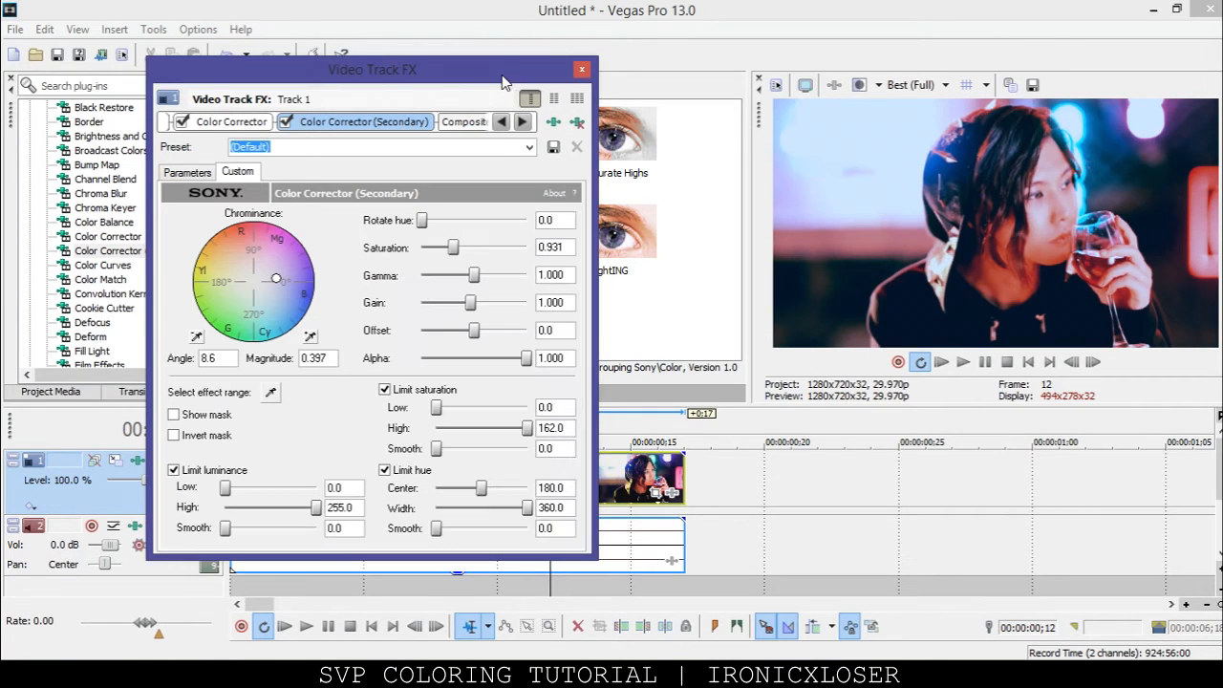
{"action": "left_click_drag", "start_coordinate": [570, 247], "coordinate": [432, 249]}
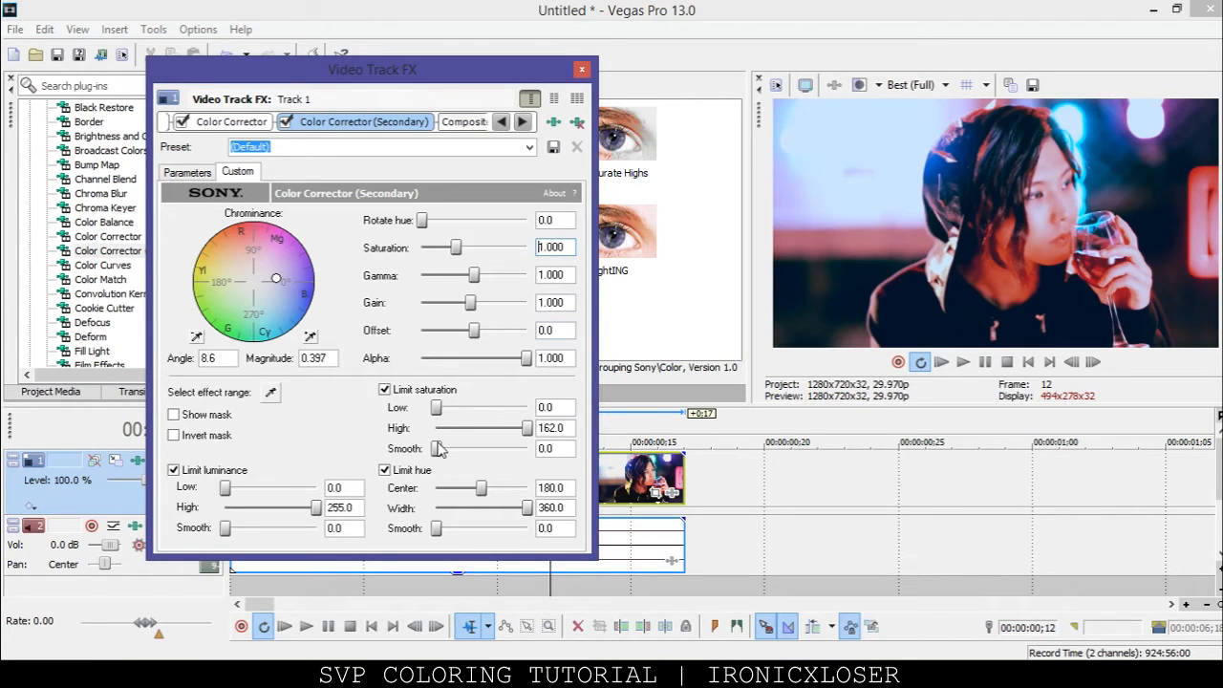
In the secondary corrector's saturation limits, keep Low at 0.0, set High to 139.5 and Smooth to 99.4
{"action": "left_click_drag", "start_coordinate": [439, 408], "coordinate": [413, 400]}
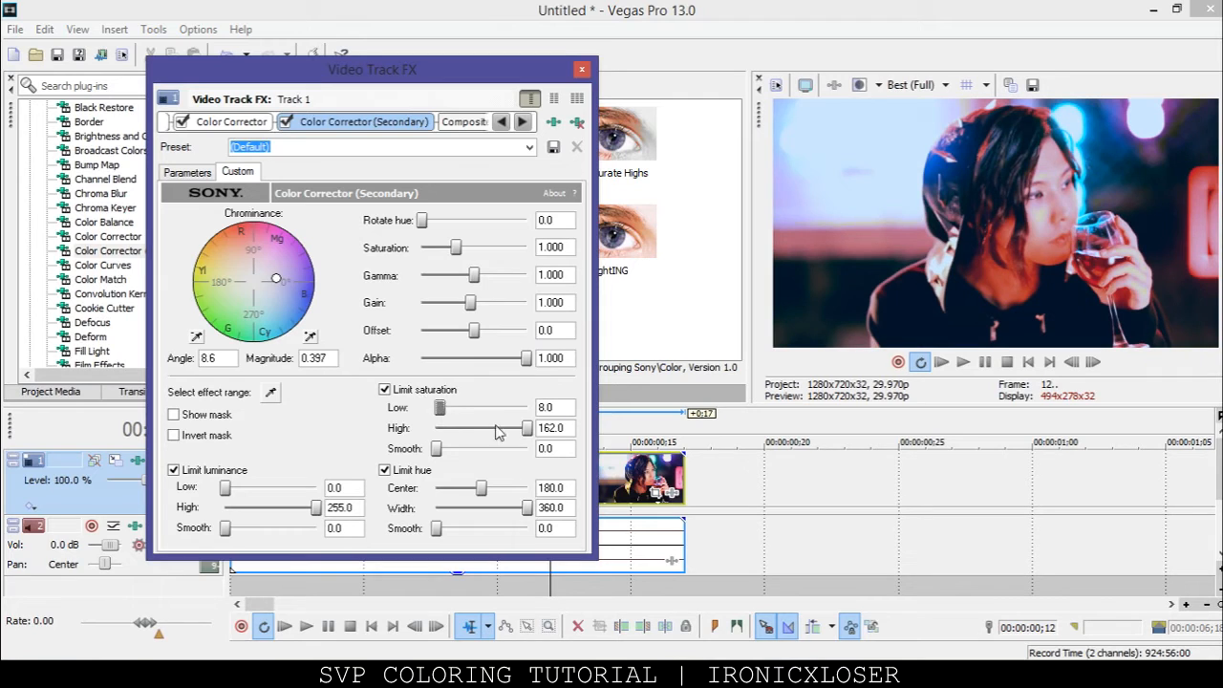
{"action": "mouse_move", "coordinate": [523, 433]}
{"action": "left_mouse_down"}
{"action": "mouse_move", "coordinate": [432, 432]}
{"action": "mouse_move", "coordinate": [515, 433]}
{"action": "left_mouse_up"}
{"action": "left_click_drag", "start_coordinate": [437, 448], "coordinate": [491, 448]}
In the secondary corrector's hue limits, set Center to 174.6 and Smooth to 19.6
{"action": "mouse_move", "coordinate": [484, 491]}
{"action": "left_mouse_down"}
{"action": "mouse_move", "coordinate": [495, 491]}
{"action": "mouse_move", "coordinate": [454, 491]}
{"action": "mouse_move", "coordinate": [484, 491]}
{"action": "left_mouse_up"}
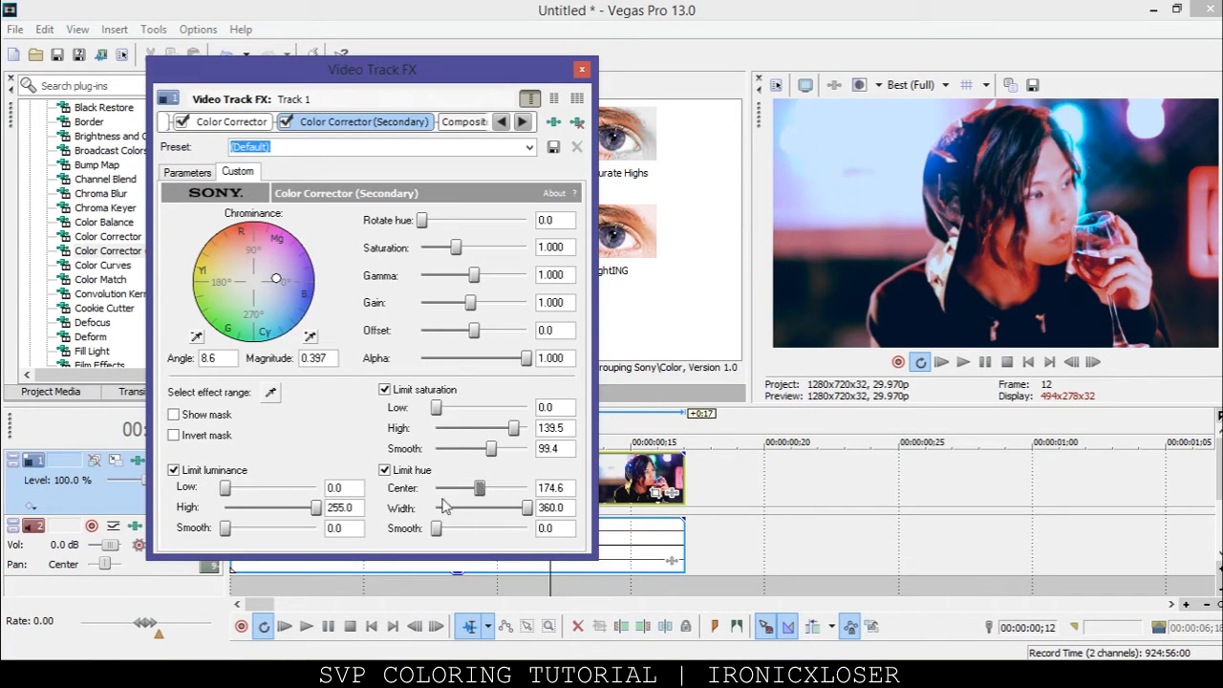
{"action": "mouse_move", "coordinate": [439, 533]}
{"action": "left_mouse_down"}
{"action": "mouse_move", "coordinate": [495, 533]}
{"action": "mouse_move", "coordinate": [456, 531]}
{"action": "left_mouse_up"}
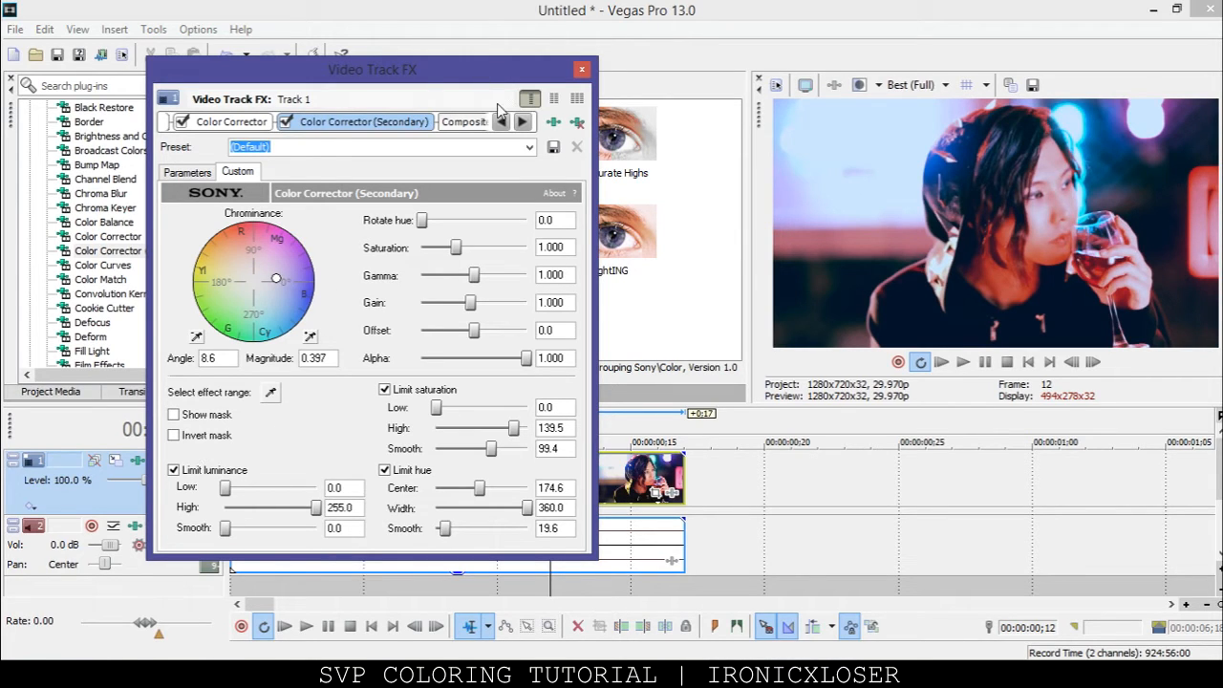
{"action": "left_click", "coordinate": [581, 70]}
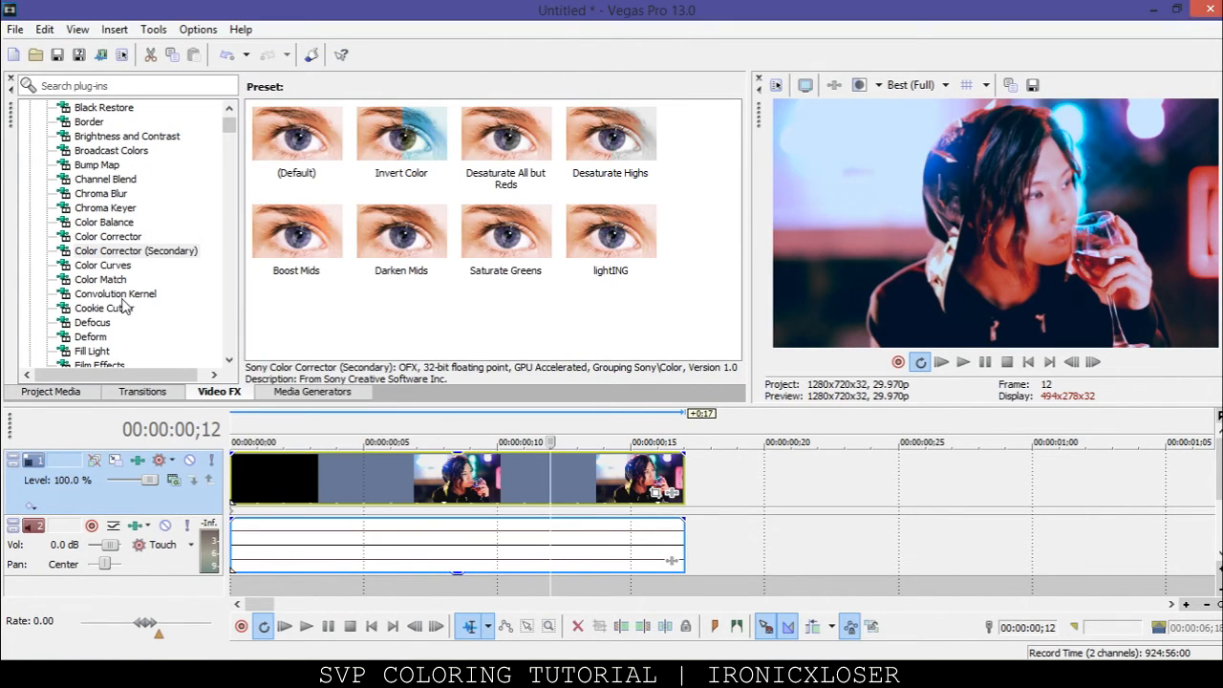
Add the Gradient Map effect with the "best" preset to video track 1
{"action": "scroll", "coordinate": [114, 304], "scroll_direction": "down", "scroll_amount": 3}
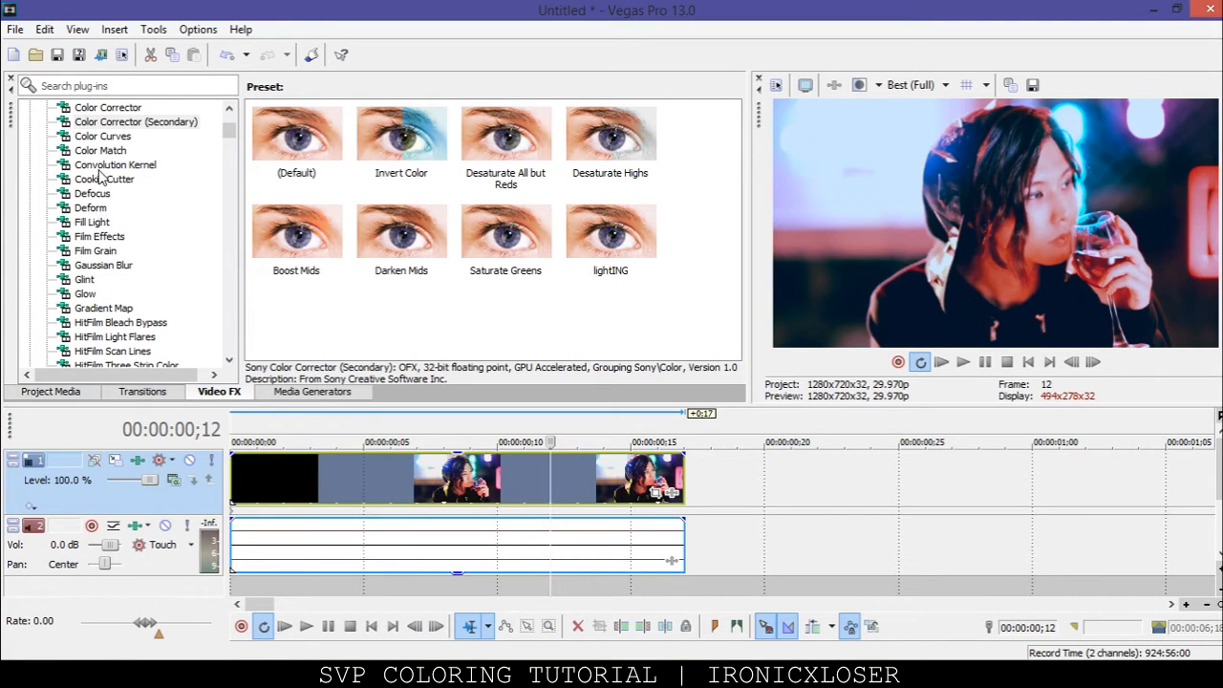
{"action": "left_click", "coordinate": [113, 305]}
{"action": "scroll", "coordinate": [573, 205], "scroll_direction": "down", "scroll_amount": 1}
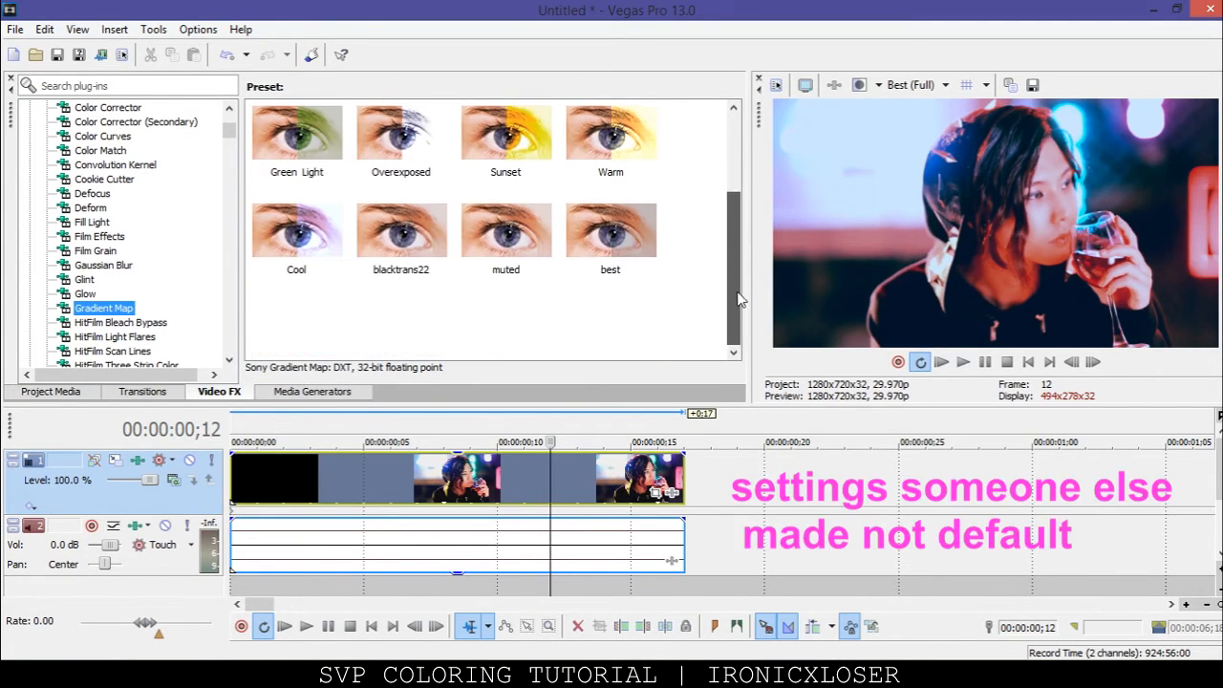
{"action": "left_click_drag", "start_coordinate": [612, 232], "coordinate": [158, 491]}
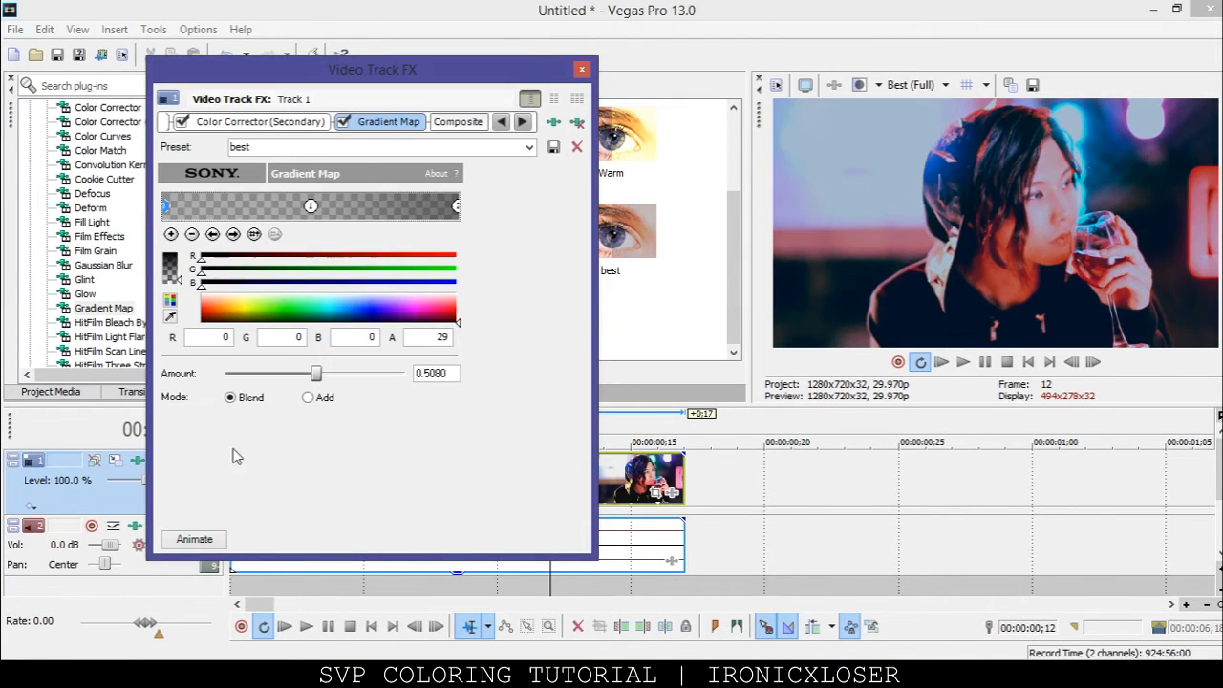
Compare the Gradient Map's muted and blacktrans22 presets, apply muted, and set its Amount to 0.3280
{"action": "left_click", "coordinate": [530, 146]}
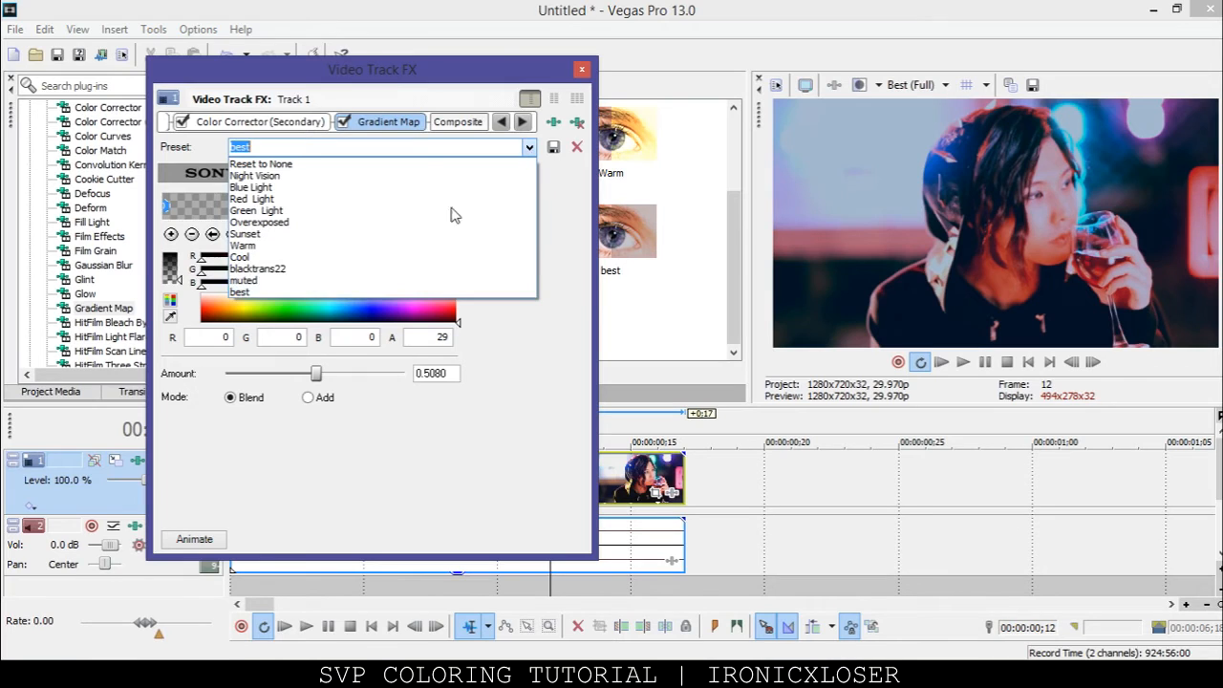
{"action": "left_click", "coordinate": [315, 277]}
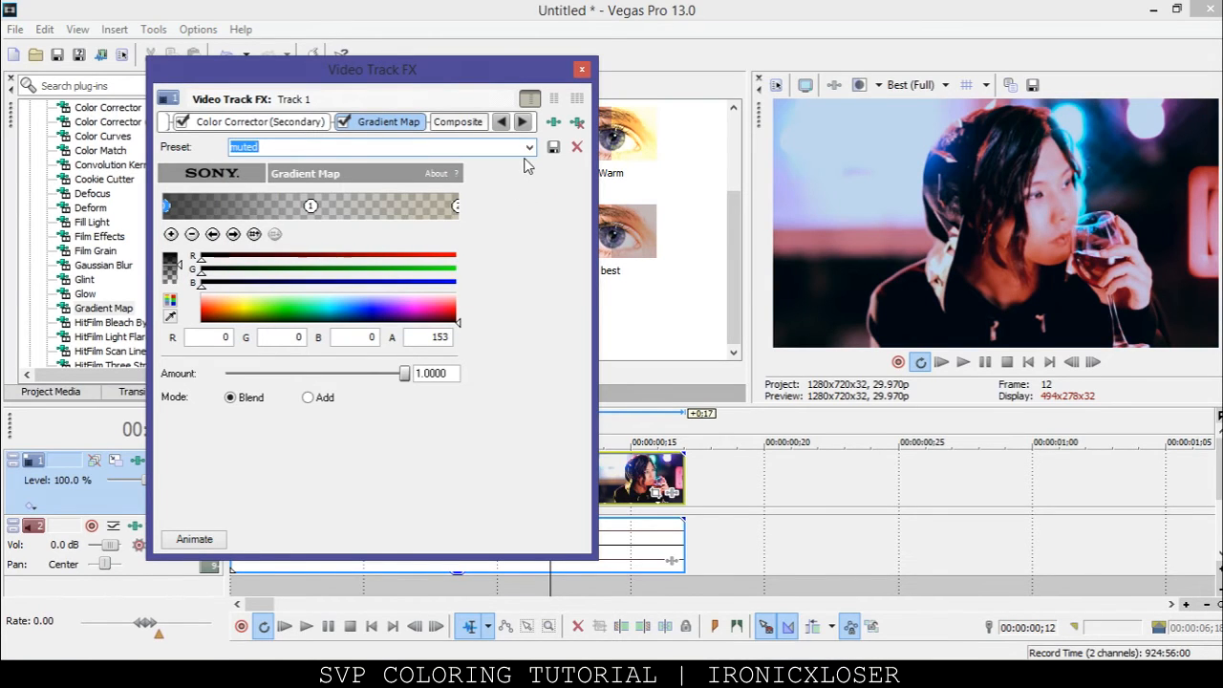
{"action": "left_click", "coordinate": [530, 146]}
{"action": "left_click", "coordinate": [283, 270]}
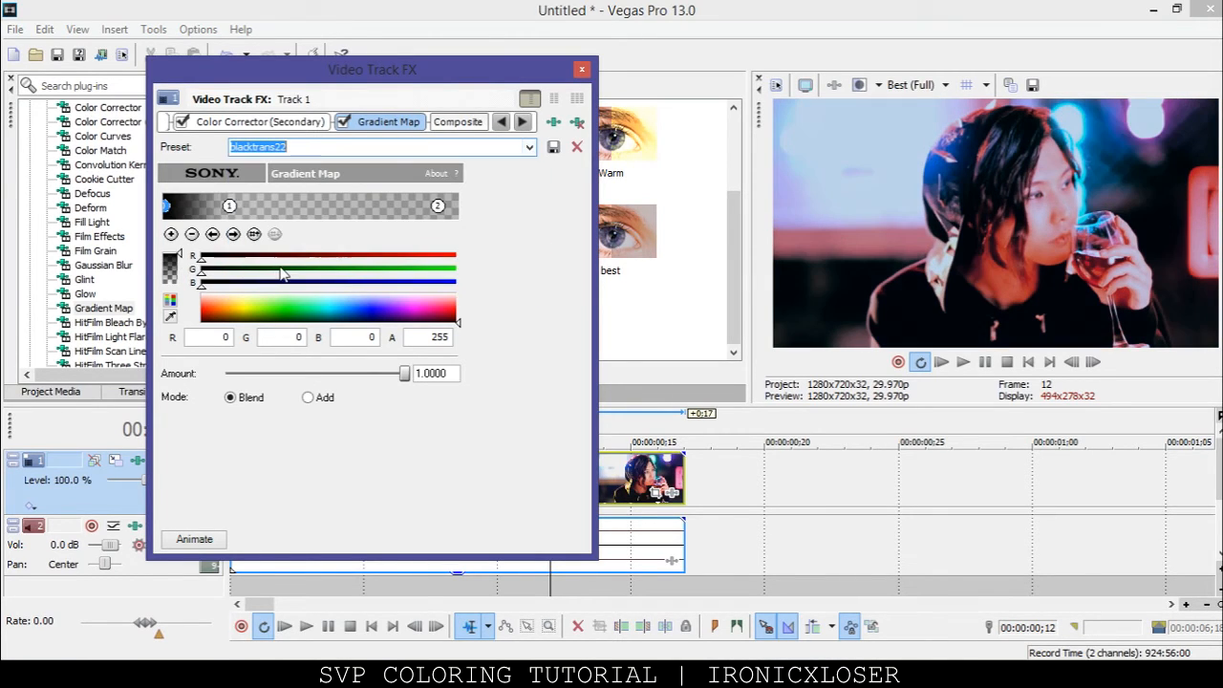
{"action": "left_click", "coordinate": [529, 146]}
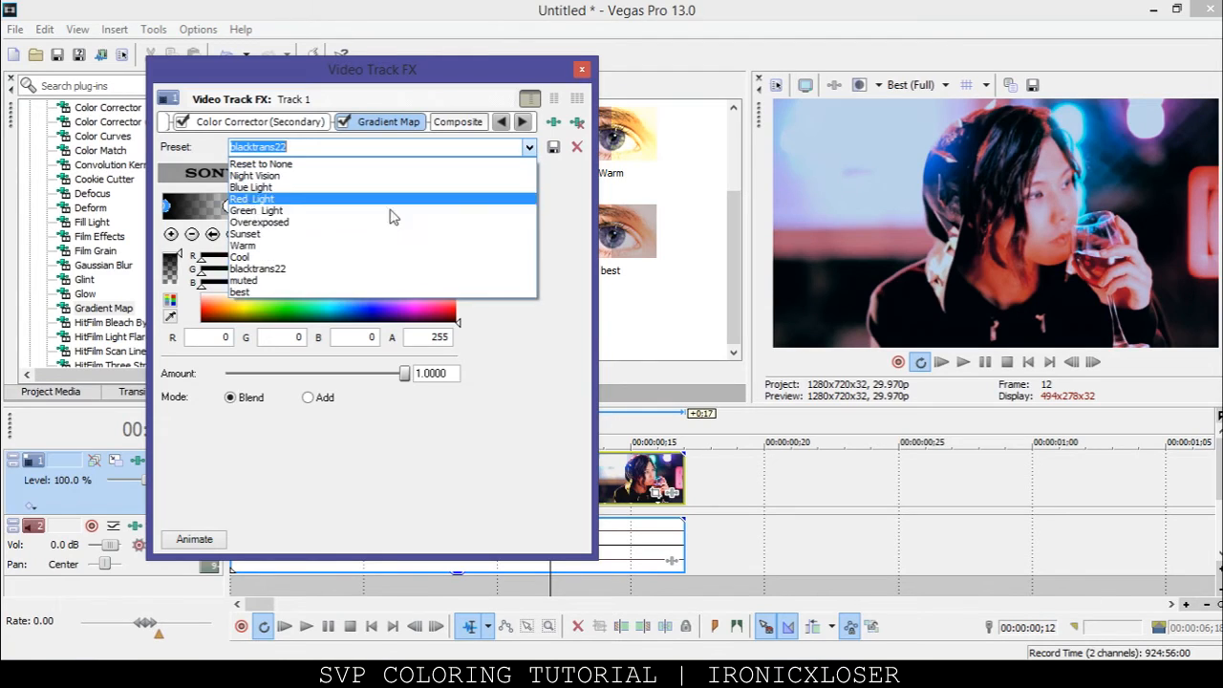
{"action": "left_click", "coordinate": [286, 282]}
{"action": "left_click_drag", "start_coordinate": [407, 376], "coordinate": [289, 380]}
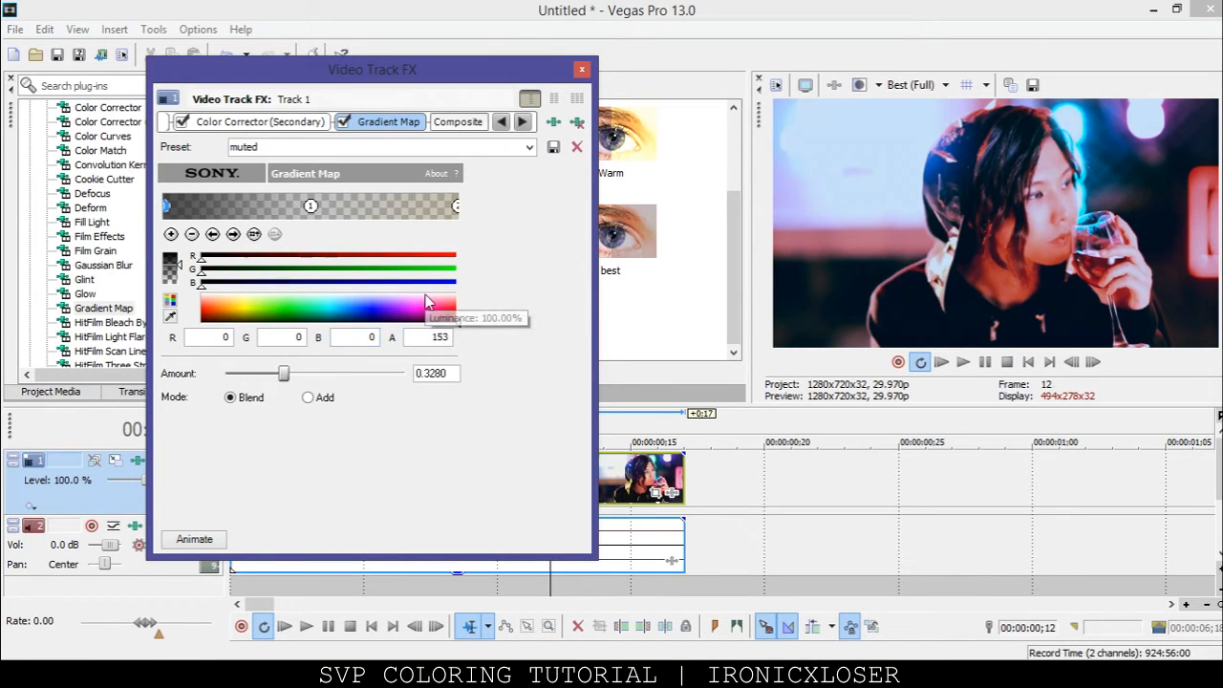
{"action": "left_click", "coordinate": [580, 69]}
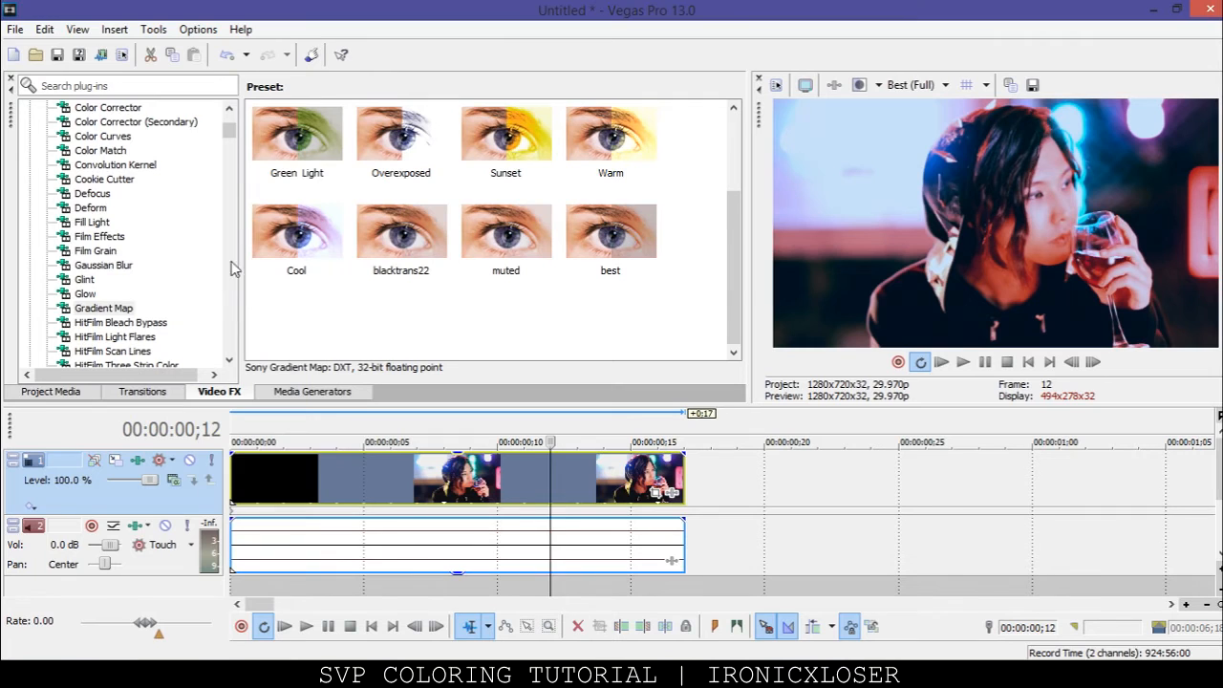
Add the NewBlue V3 Spotlight effect with the "THE BEST" preset to video track 1
{"action": "left_click_drag", "start_coordinate": [231, 140], "coordinate": [230, 163]}
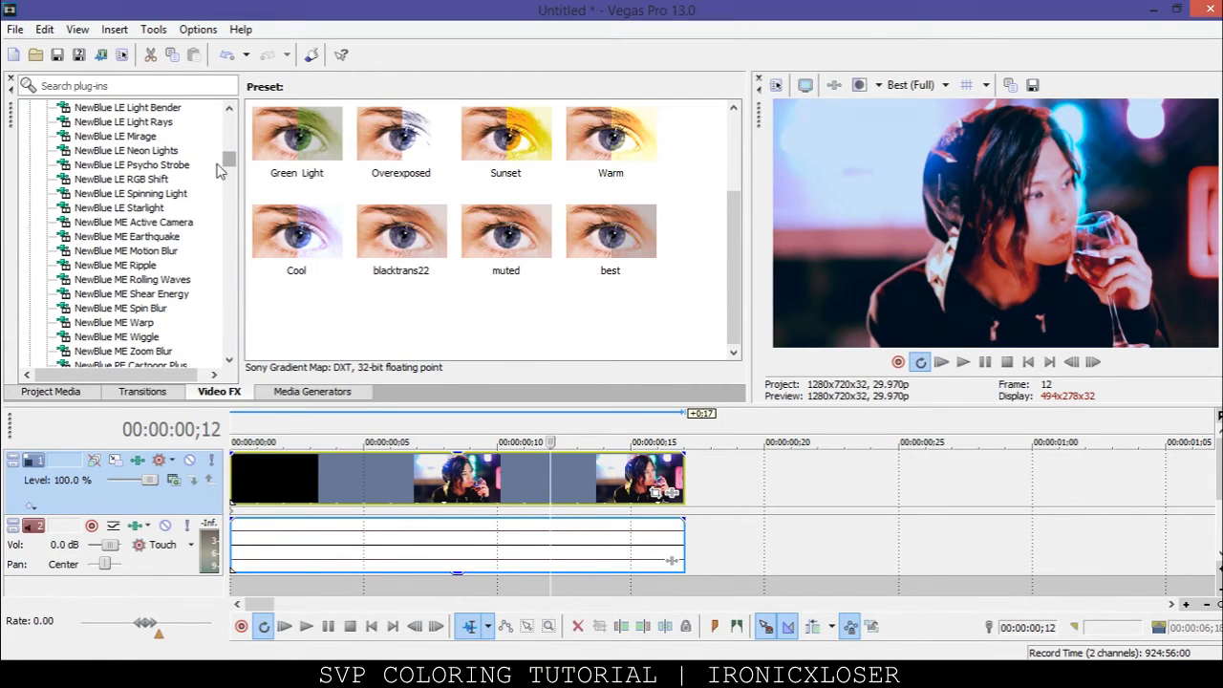
{"action": "scroll", "coordinate": [131, 232], "scroll_direction": "down", "scroll_amount": 8}
{"action": "scroll", "coordinate": [134, 234], "scroll_direction": "down", "scroll_amount": 15}
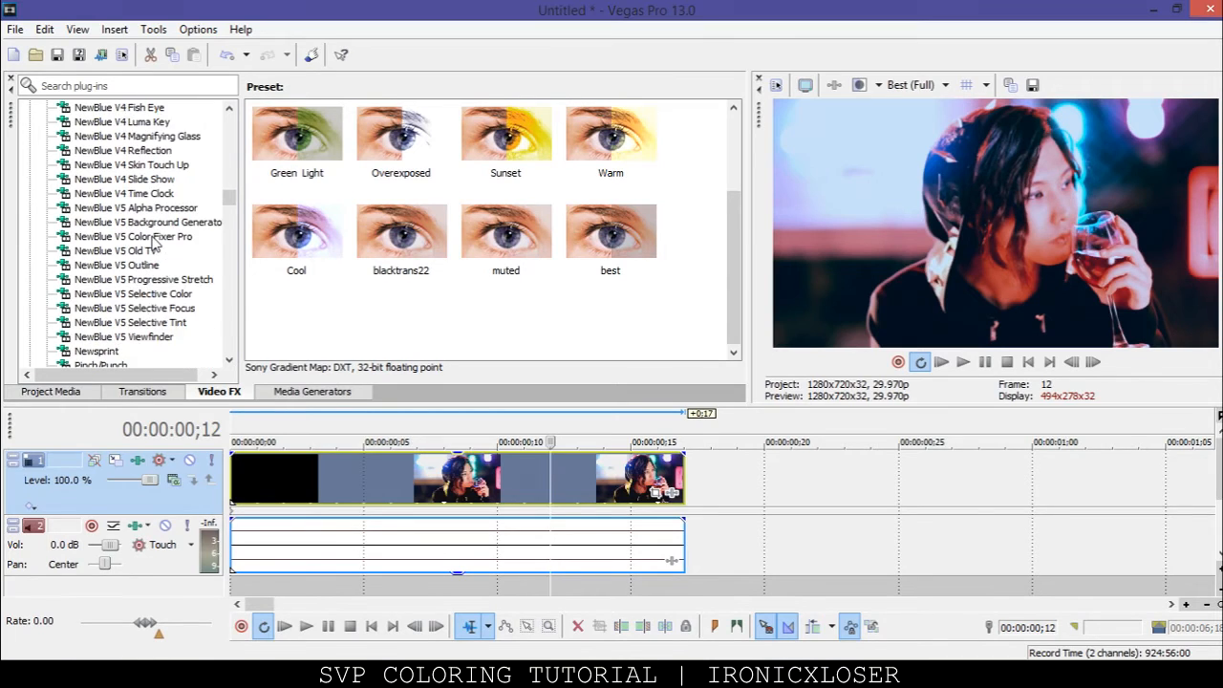
{"action": "scroll", "coordinate": [153, 245], "scroll_direction": "up", "scroll_amount": 8}
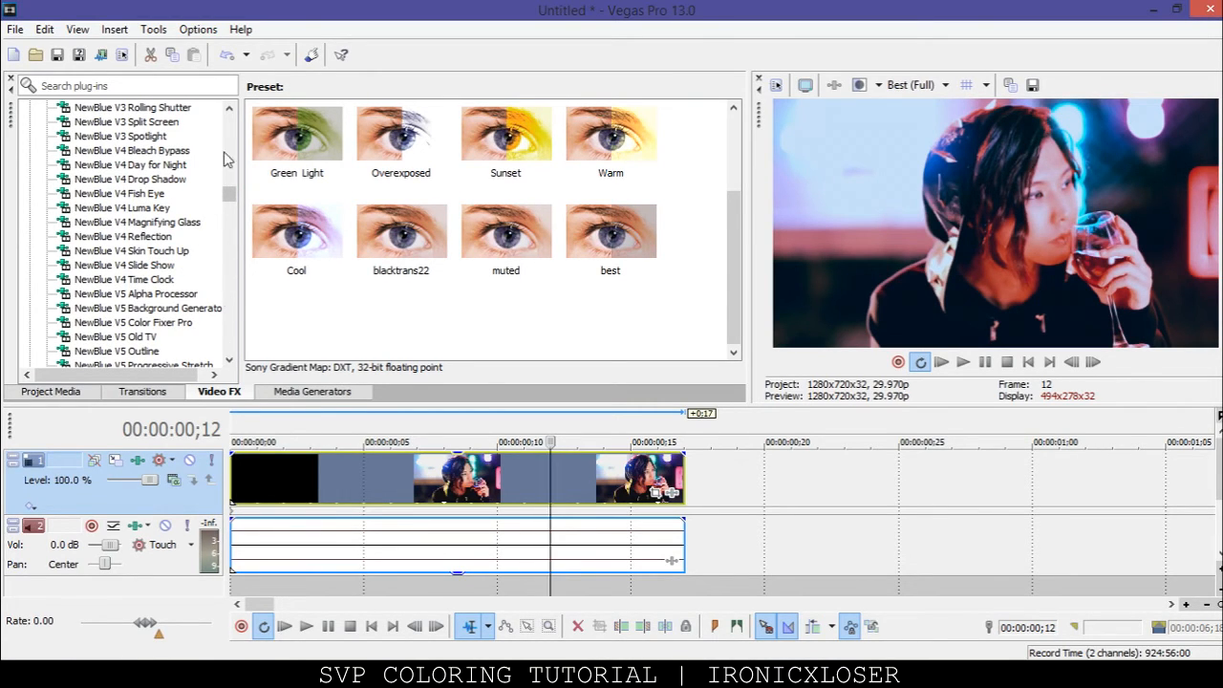
{"action": "left_click", "coordinate": [165, 139]}
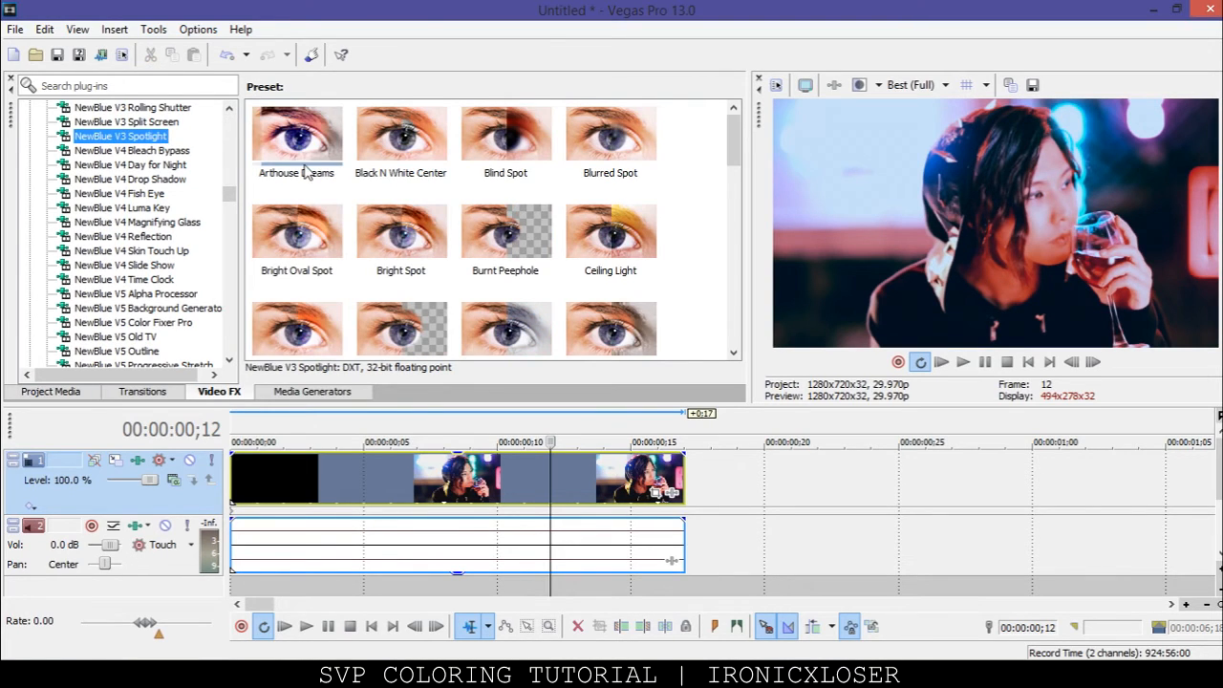
{"action": "left_click_drag", "start_coordinate": [731, 149], "coordinate": [702, 347]}
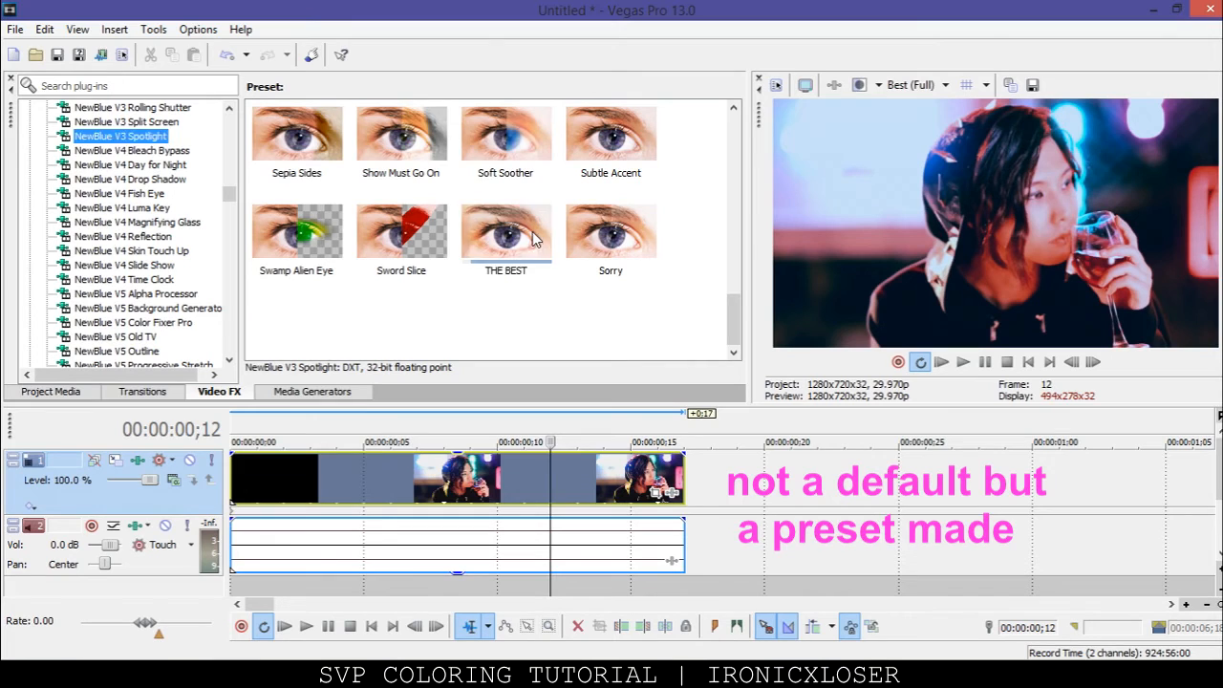
{"action": "left_click", "coordinate": [492, 244]}
{"action": "left_click_drag", "start_coordinate": [119, 494], "coordinate": [120, 495]}
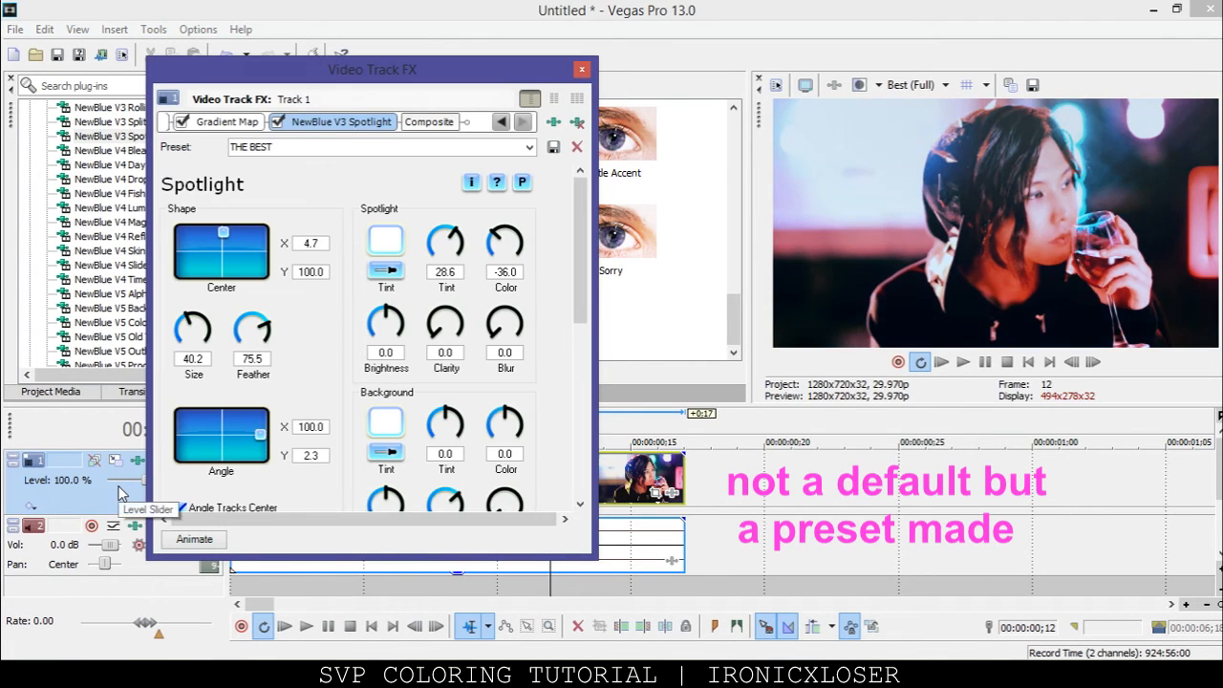
{"action": "left_click", "coordinate": [581, 70]}
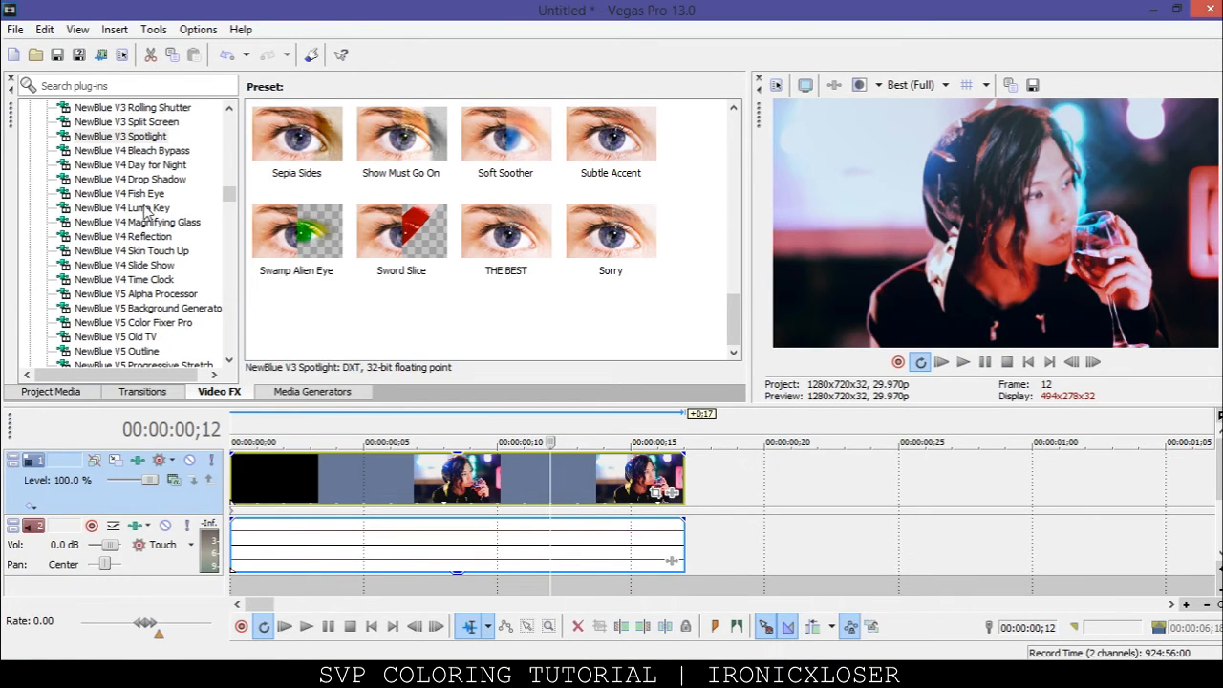
Add the Unsharp Mask effect with the "H" preset to video track 1
{"action": "left_click", "coordinate": [231, 361]}
{"action": "left_click", "coordinate": [229, 360]}
{"action": "left_click", "coordinate": [229, 361]}
{"action": "left_click", "coordinate": [230, 360]}
{"action": "left_click", "coordinate": [229, 360]}
{"action": "left_click", "coordinate": [230, 360]}
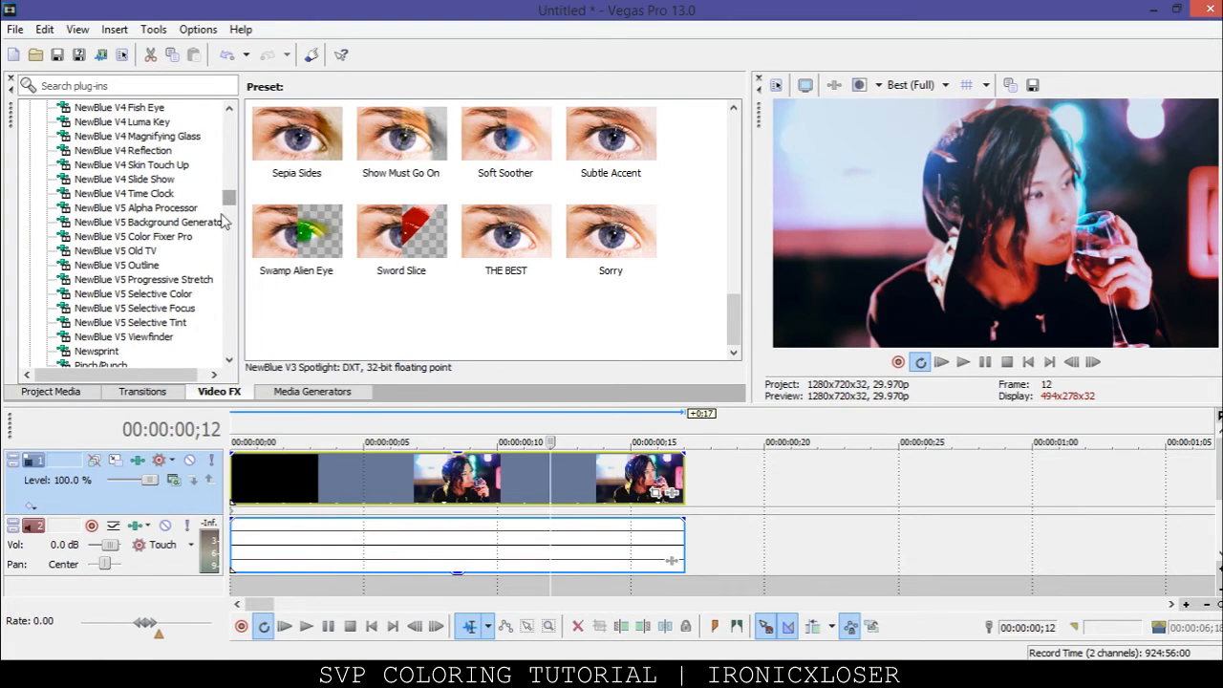
{"action": "left_click", "coordinate": [229, 360]}
{"action": "left_click", "coordinate": [230, 361]}
{"action": "left_click", "coordinate": [229, 360]}
{"action": "left_click", "coordinate": [229, 360]}
{"action": "left_click", "coordinate": [229, 360]}
{"action": "left_click", "coordinate": [229, 360]}
{"action": "left_click", "coordinate": [229, 360]}
{"action": "left_click", "coordinate": [230, 360]}
{"action": "left_click_drag", "start_coordinate": [230, 361], "coordinate": [230, 360]}
{"action": "left_click_drag", "start_coordinate": [230, 111], "coordinate": [229, 111]}
{"action": "left_click_drag", "start_coordinate": [227, 208], "coordinate": [212, 340]}
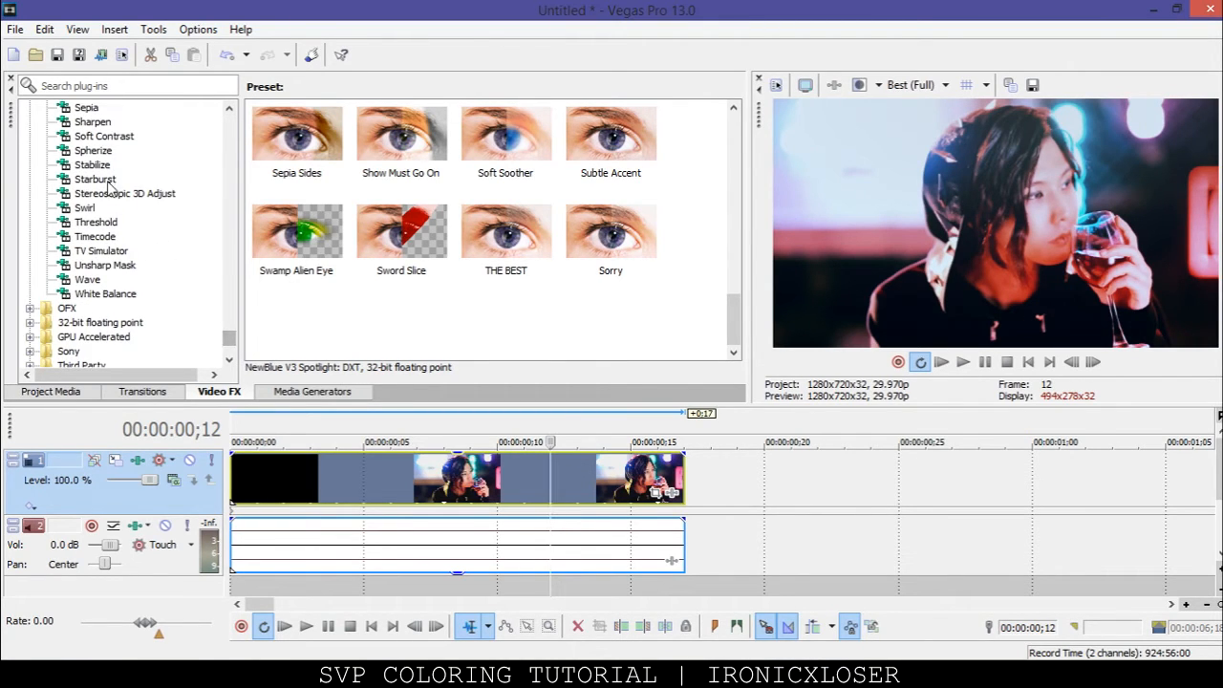
{"action": "scroll", "coordinate": [143, 286], "scroll_direction": "up", "scroll_amount": 1}
{"action": "left_click", "coordinate": [93, 165]}
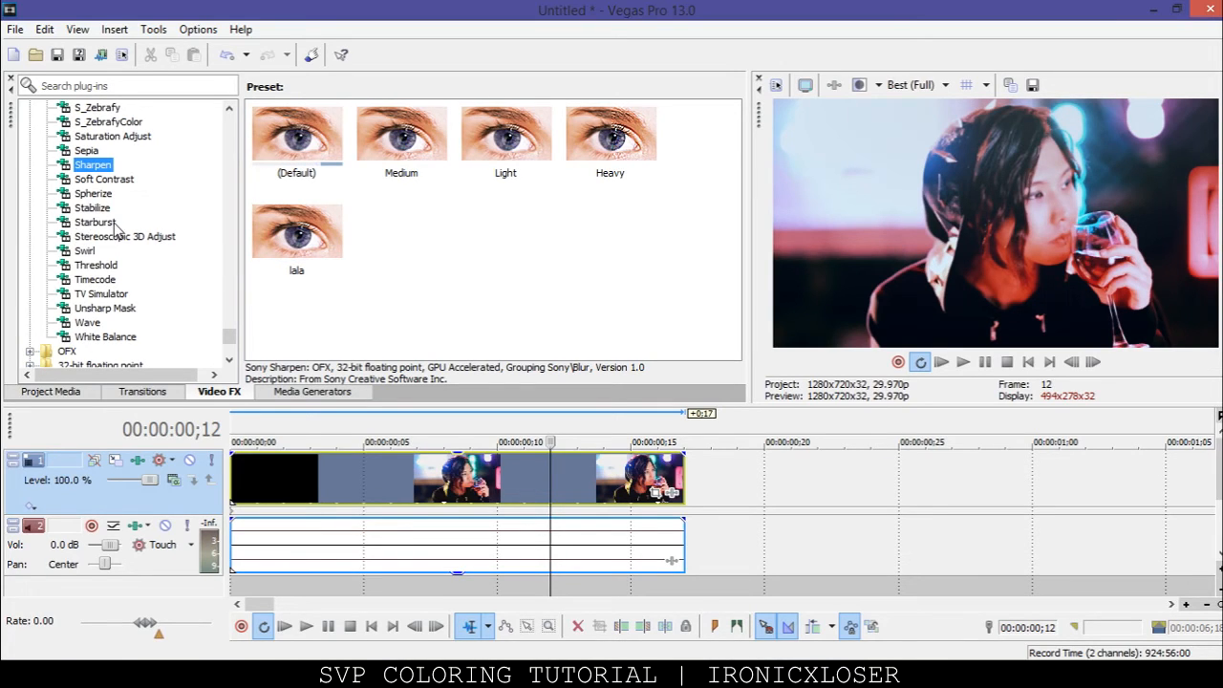
{"action": "left_click", "coordinate": [94, 307]}
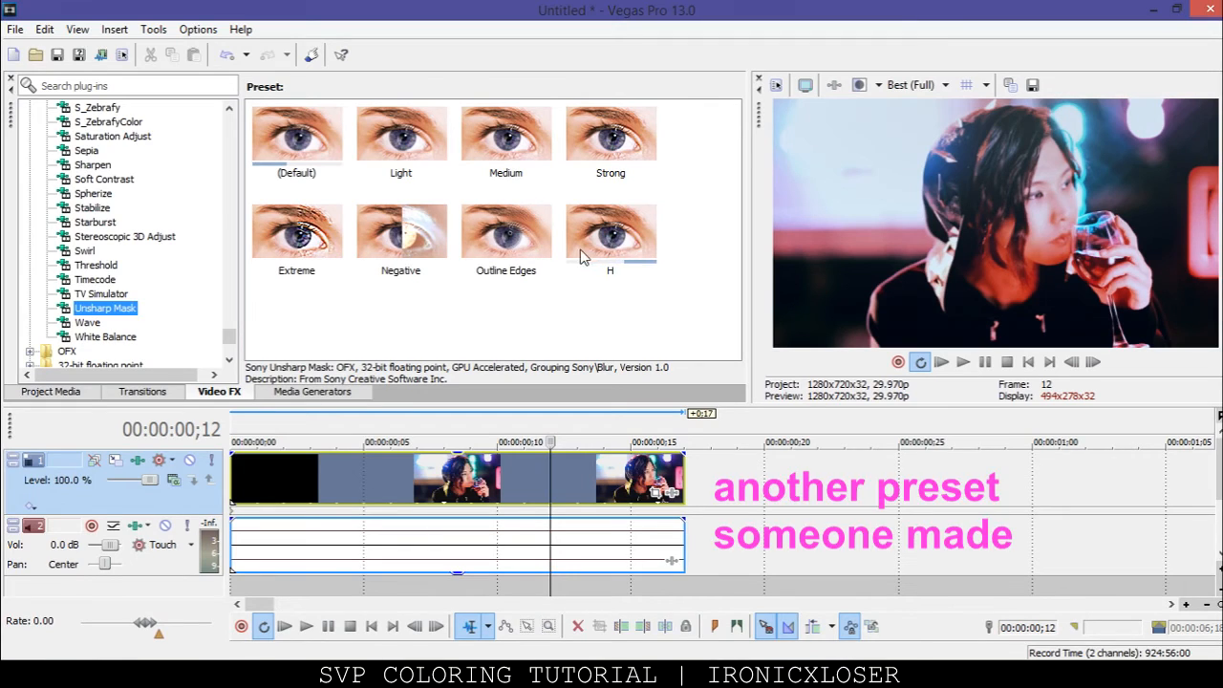
{"action": "left_click_drag", "start_coordinate": [630, 234], "coordinate": [522, 332]}
{"action": "left_click_drag", "start_coordinate": [78, 513], "coordinate": [78, 499]}
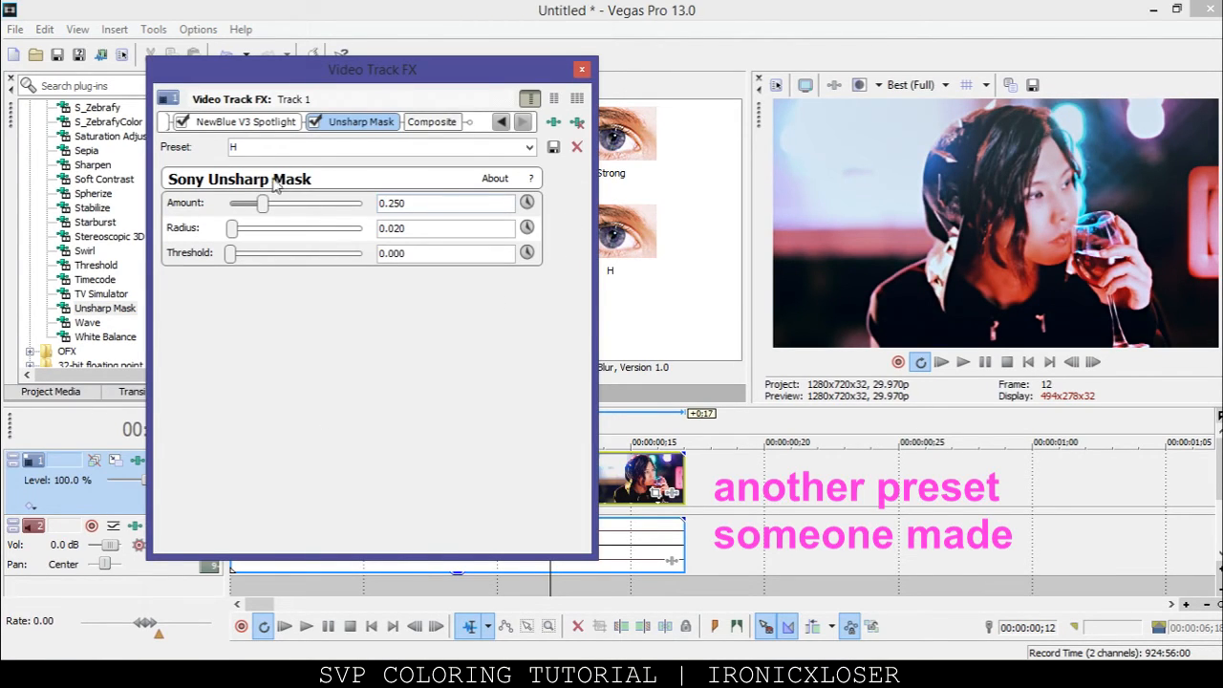
{"action": "left_click", "coordinate": [581, 69]}
Add the Sharpen effect with the "lala" preset to video track 1
{"action": "left_click", "coordinate": [93, 167]}
{"action": "left_click_drag", "start_coordinate": [306, 247], "coordinate": [148, 489]}
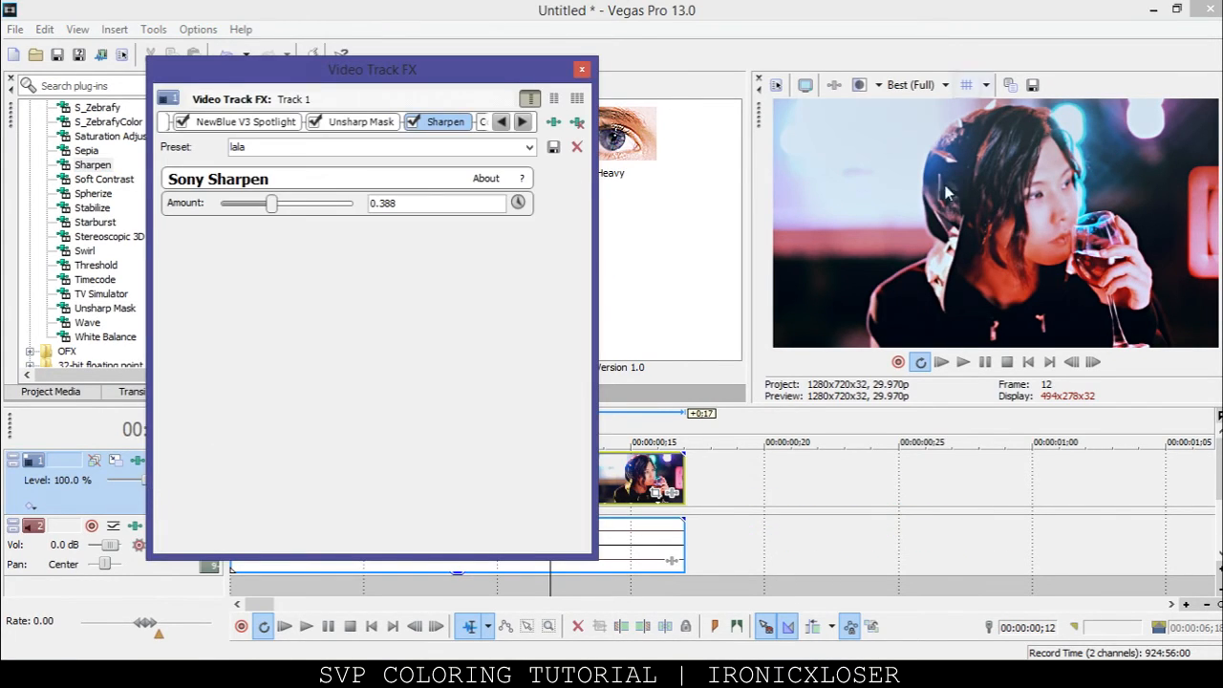
{"action": "left_click", "coordinate": [581, 71]}
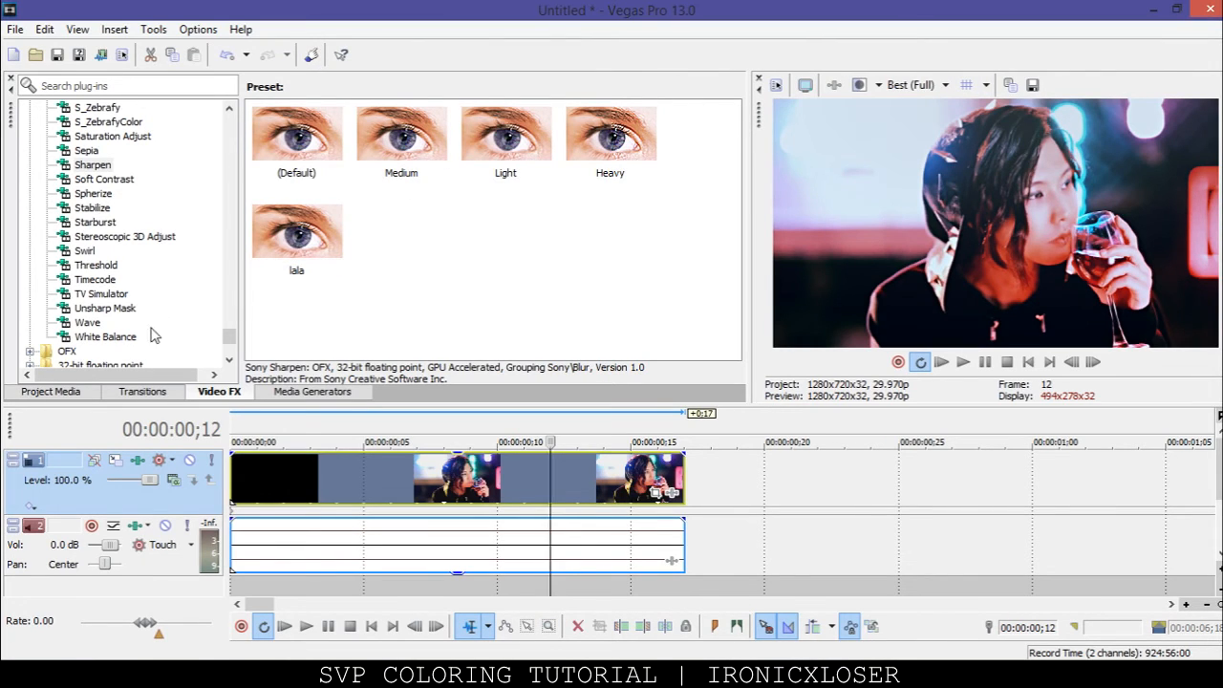
Add the Soft Contrast effect with the "Color k" preset to video track 1 and review its vignette settings
{"action": "left_click", "coordinate": [104, 178]}
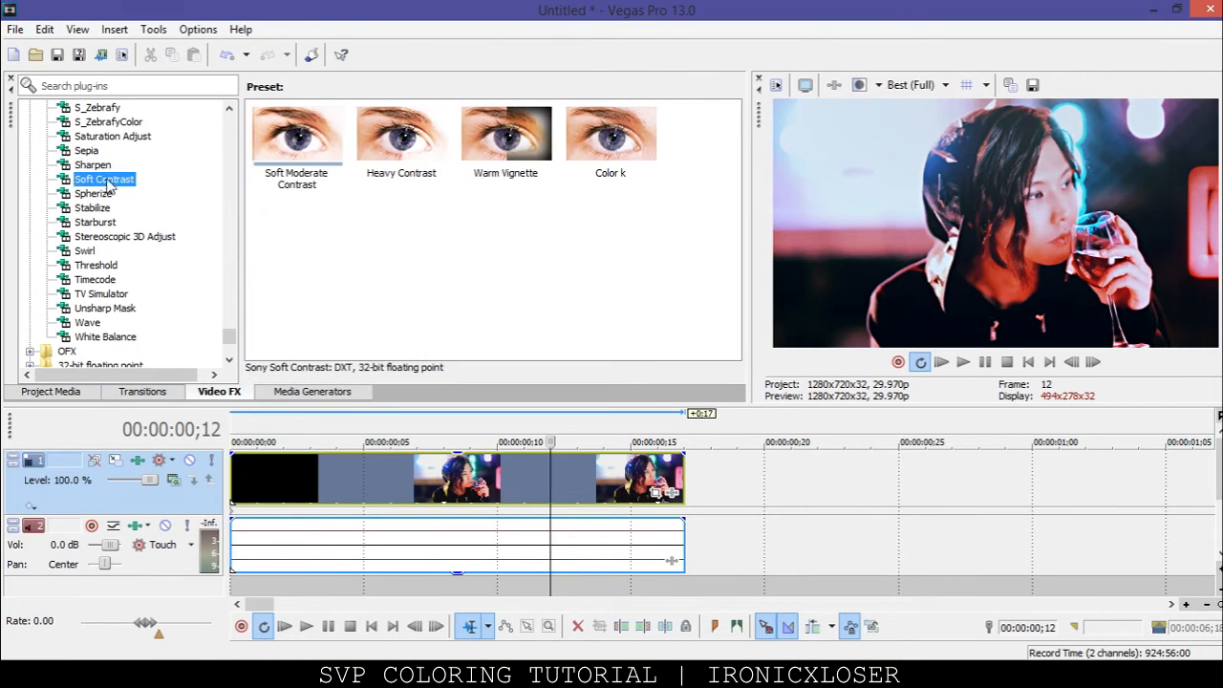
{"action": "left_click_drag", "start_coordinate": [626, 153], "coordinate": [193, 487]}
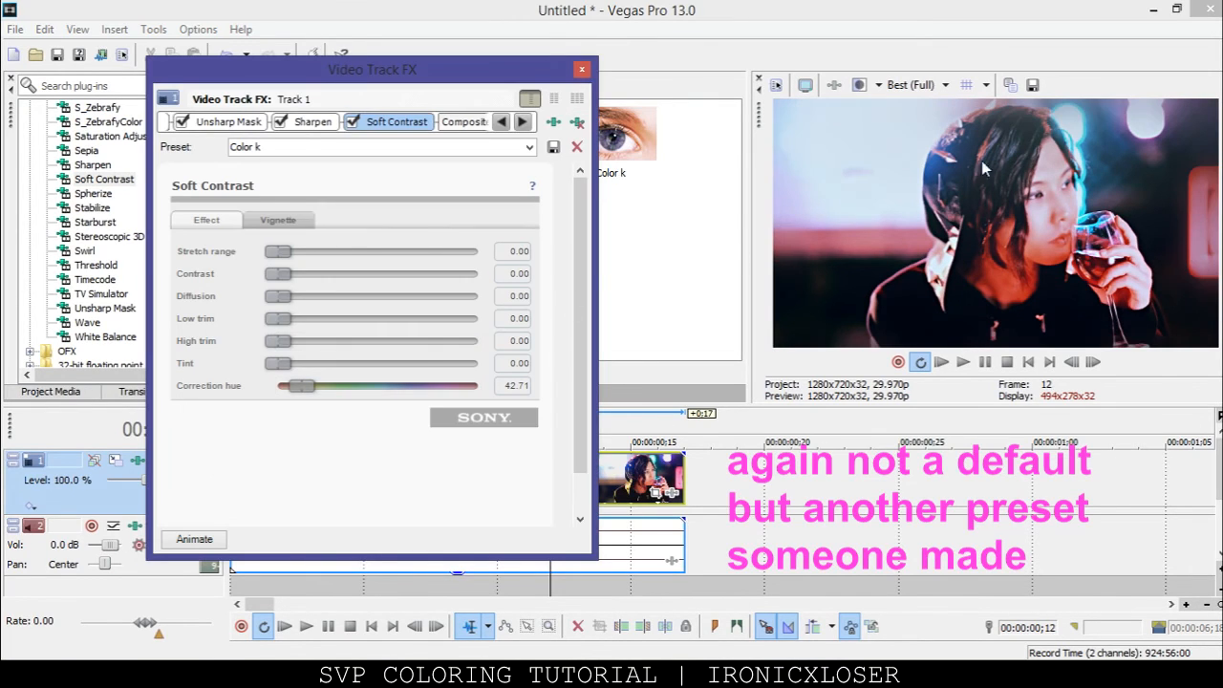
{"action": "left_click", "coordinate": [278, 220]}
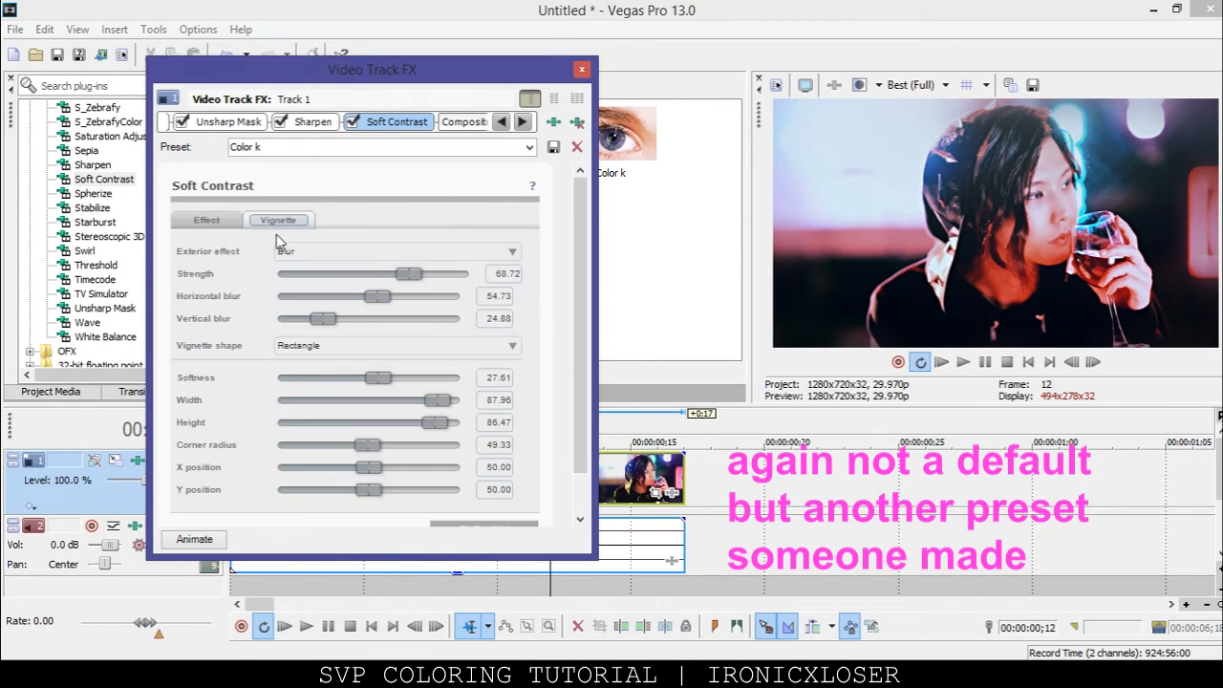
{"action": "left_click", "coordinate": [582, 70]}
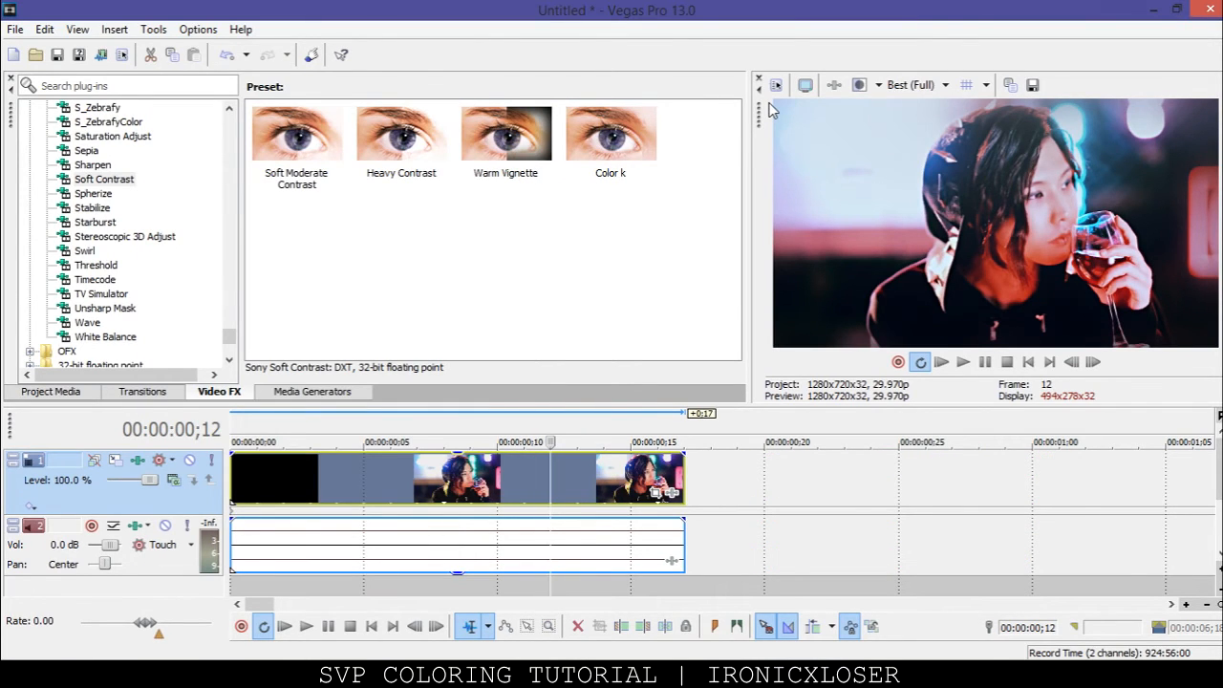
Save video track 1's whole effect chain as a plug-in package named "IXL || 03 ECO"
{"action": "left_click", "coordinate": [138, 461]}
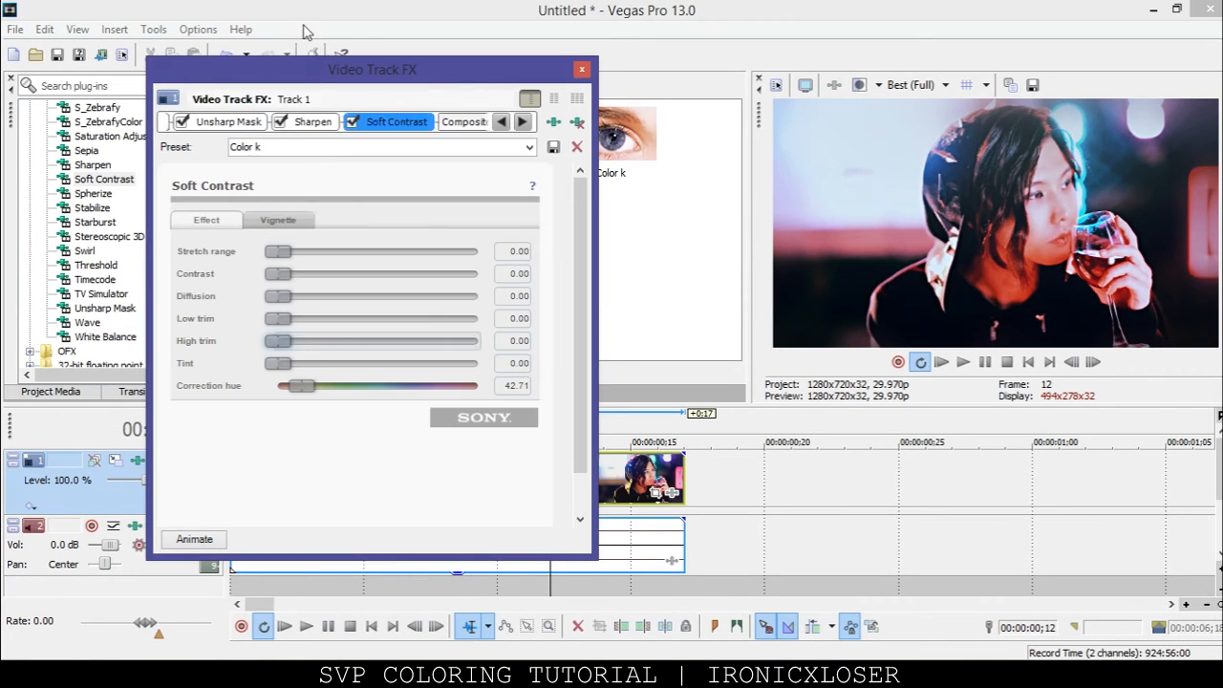
{"action": "left_click", "coordinate": [554, 123]}
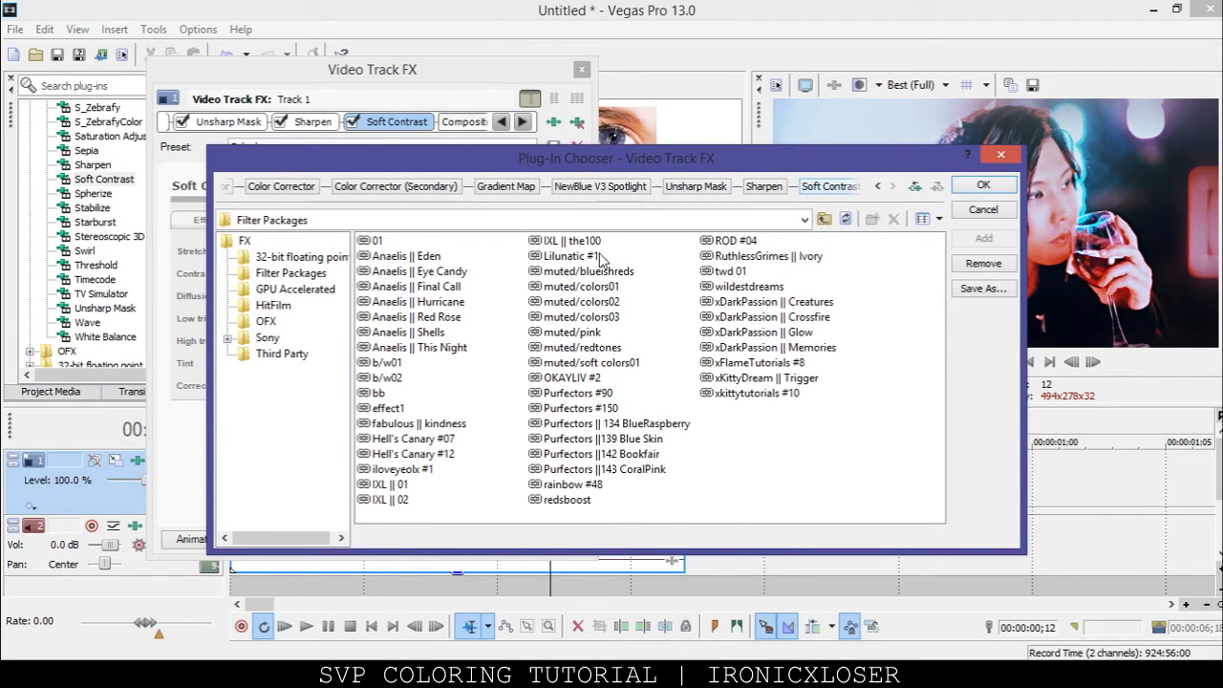
{"action": "left_click", "coordinate": [983, 288]}
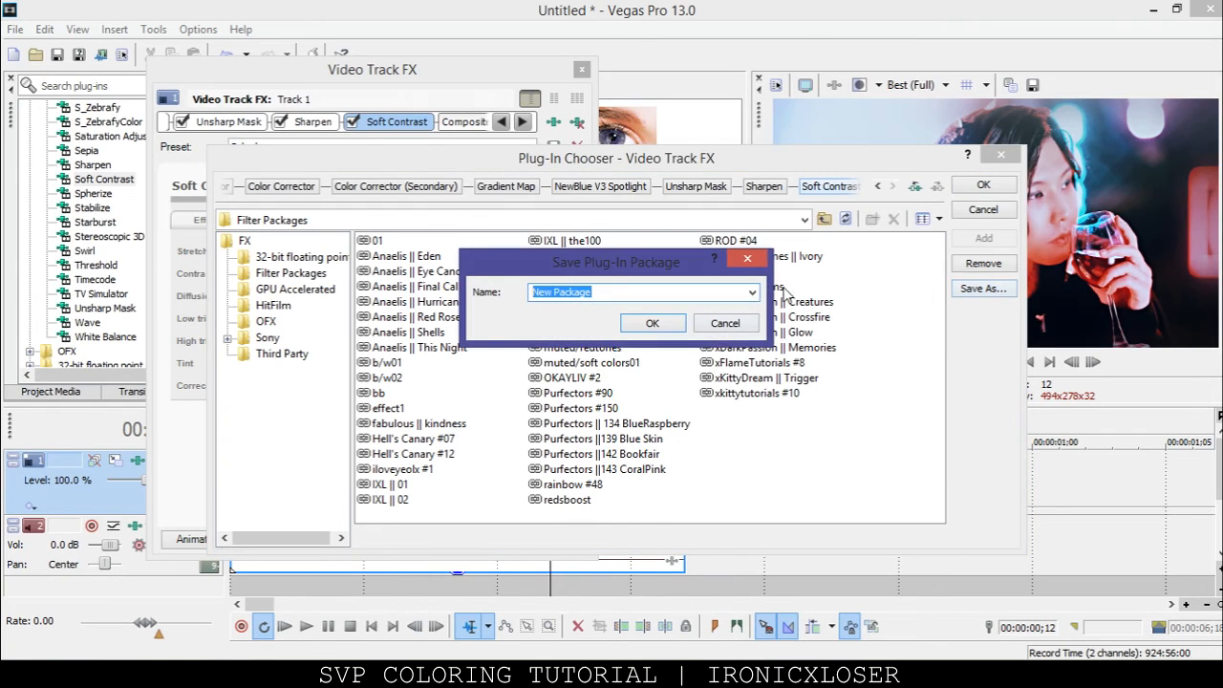
{"action": "left_click", "coordinate": [753, 294]}
{"action": "scroll", "coordinate": [647, 475], "scroll_direction": "down", "scroll_amount": 4}
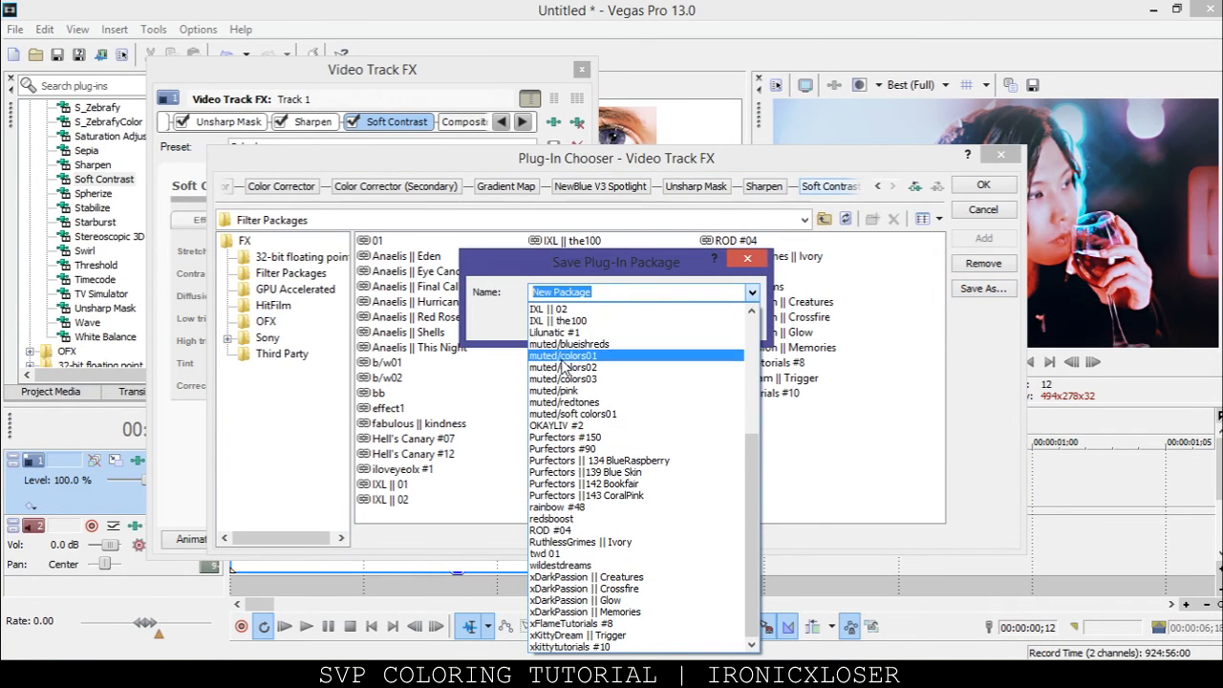
{"action": "left_click", "coordinate": [573, 311]}
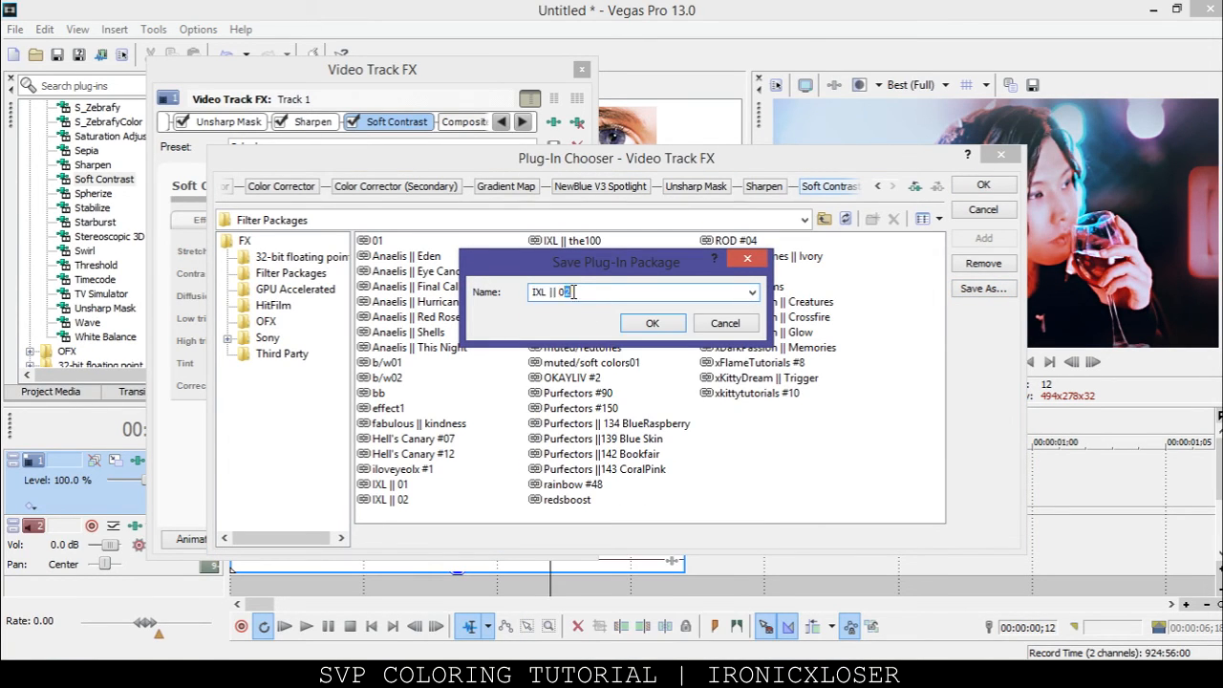
{"action": "left_click", "coordinate": [632, 329]}
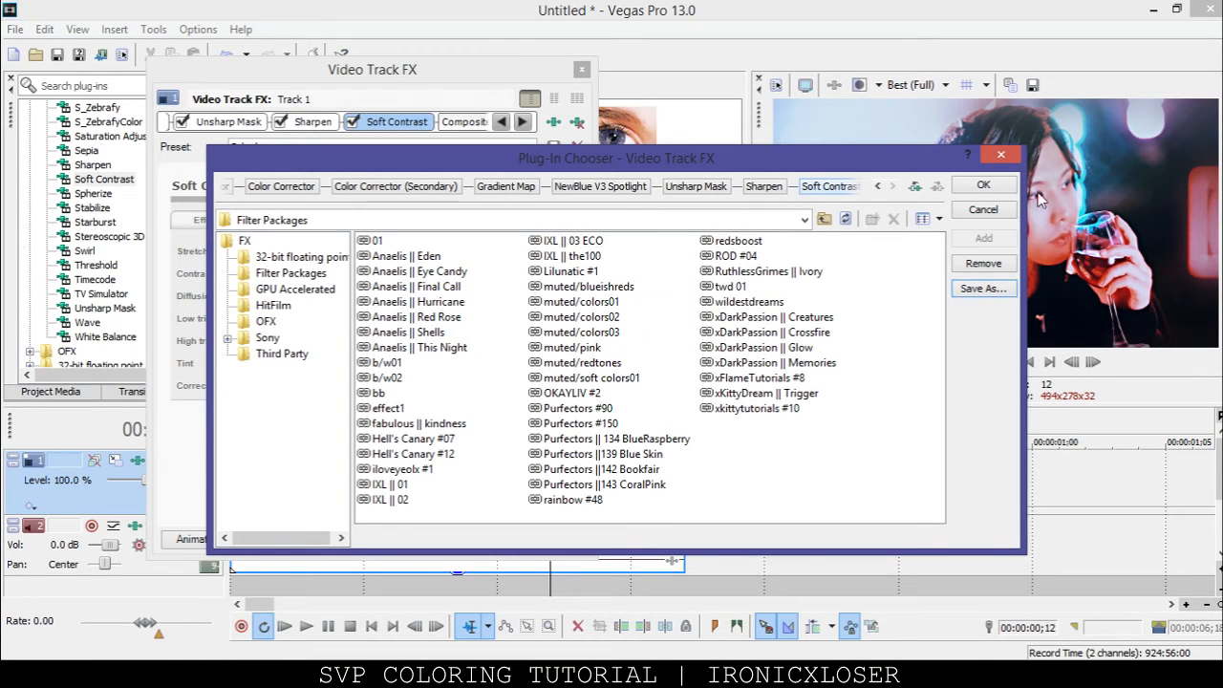
{"action": "left_click", "coordinate": [984, 186]}
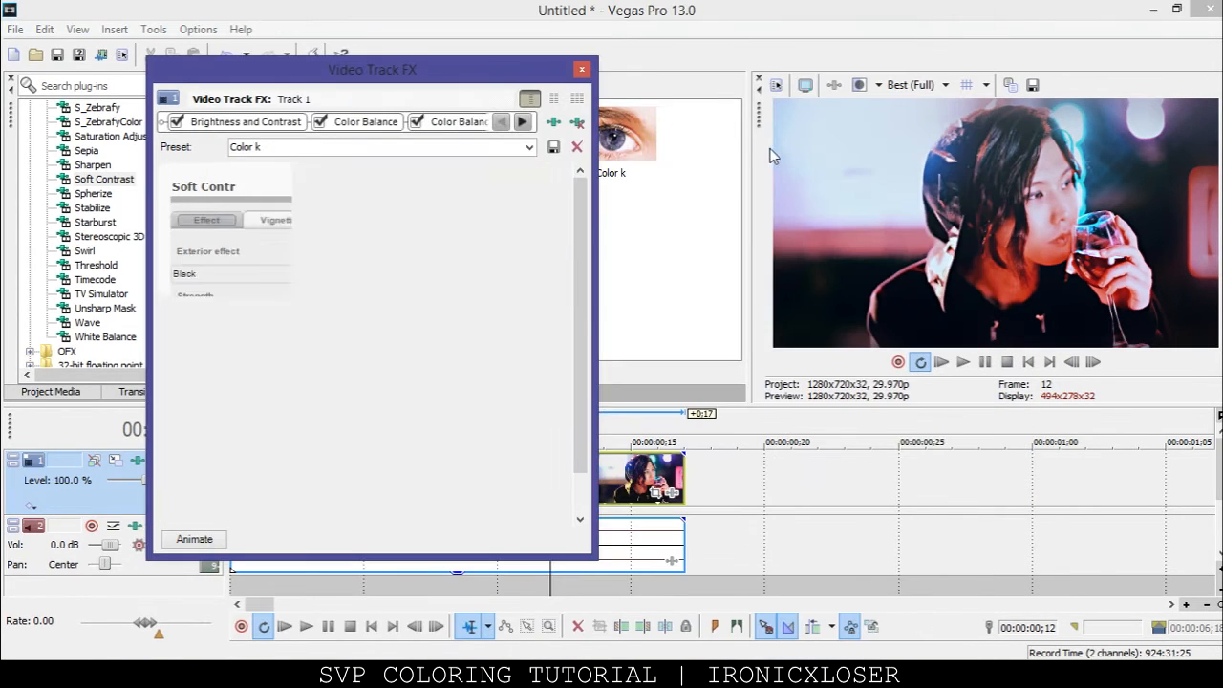
{"action": "left_click", "coordinate": [581, 69]}
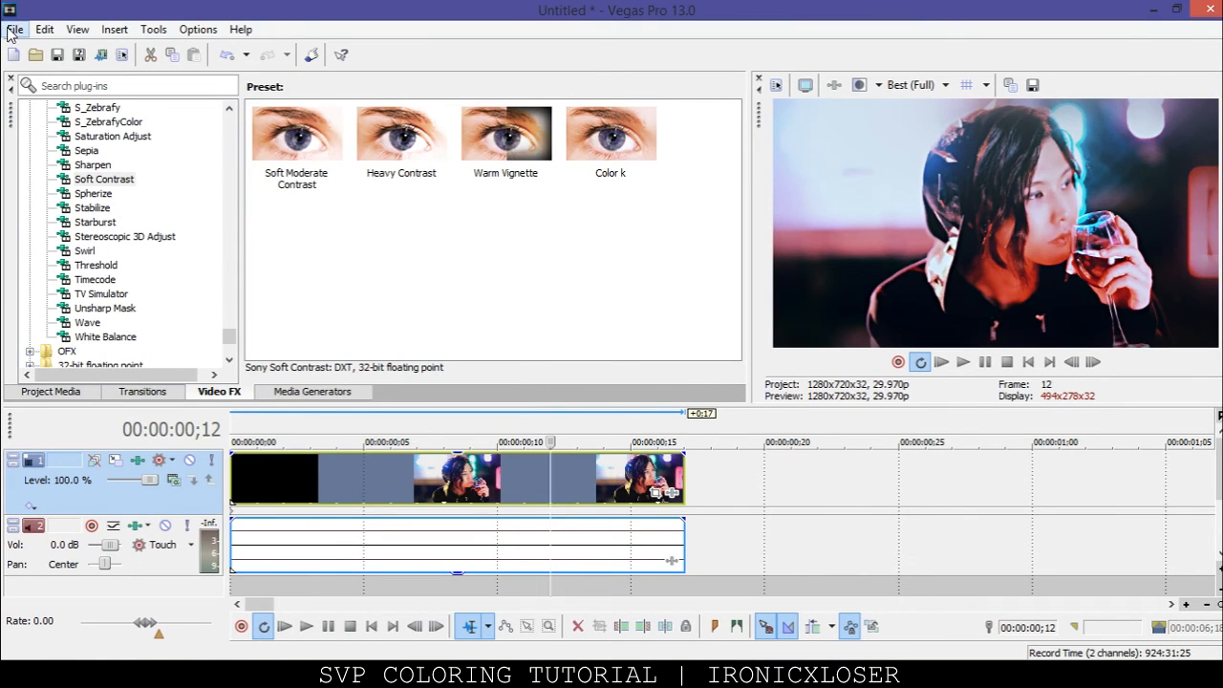
Delete the video track and the audio track from the project
{"action": "right_click", "coordinate": [84, 489]}
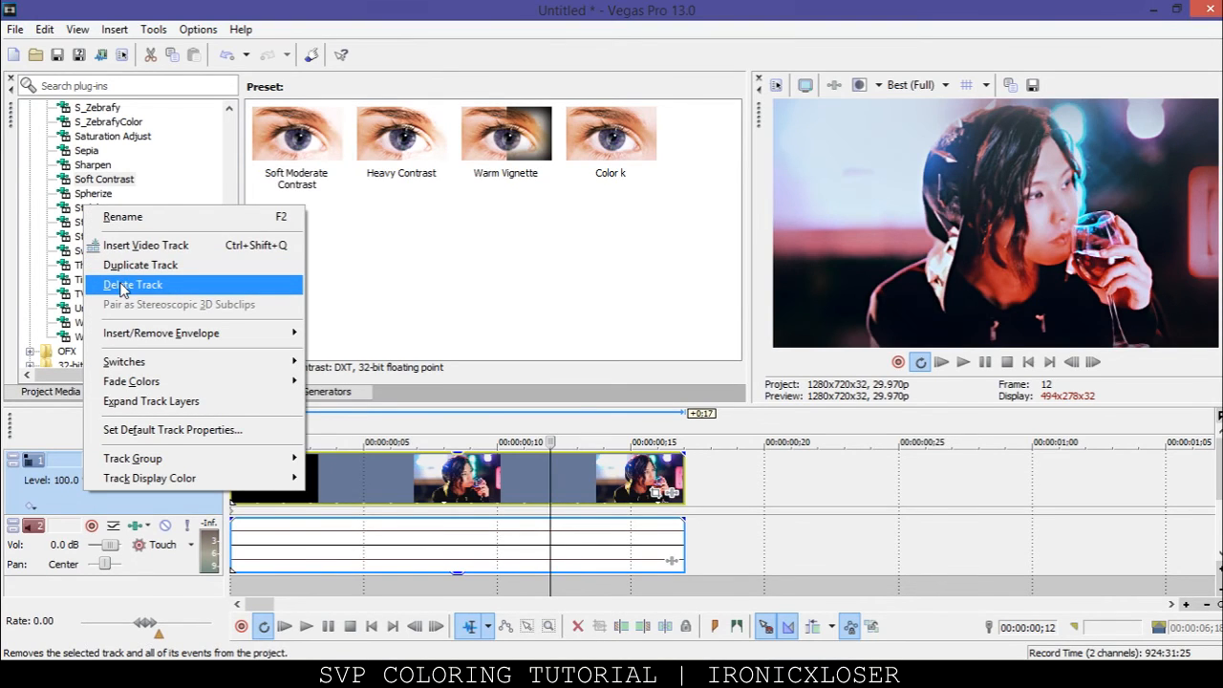
{"action": "left_click", "coordinate": [122, 286]}
{"action": "right_click", "coordinate": [73, 498]}
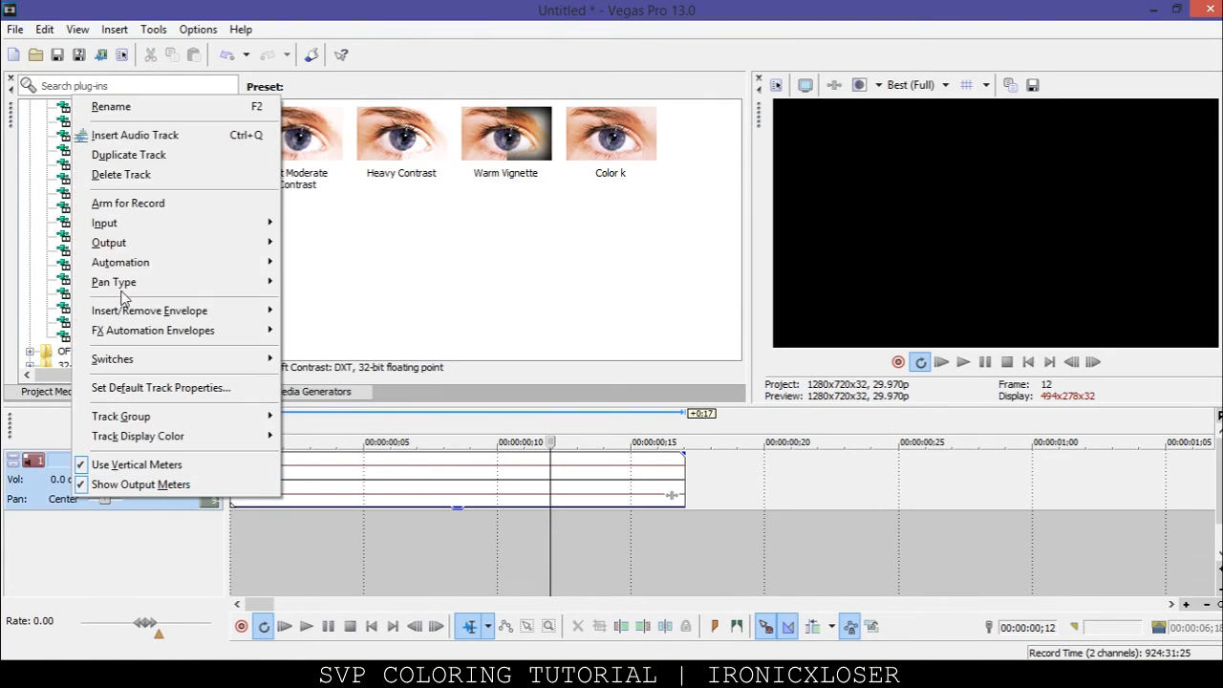
{"action": "left_click", "coordinate": [124, 182]}
Import the "effect" video from the Effect folder to the start of the timeline and preview it at 00:00:00;13
{"action": "left_click", "coordinate": [287, 675]}
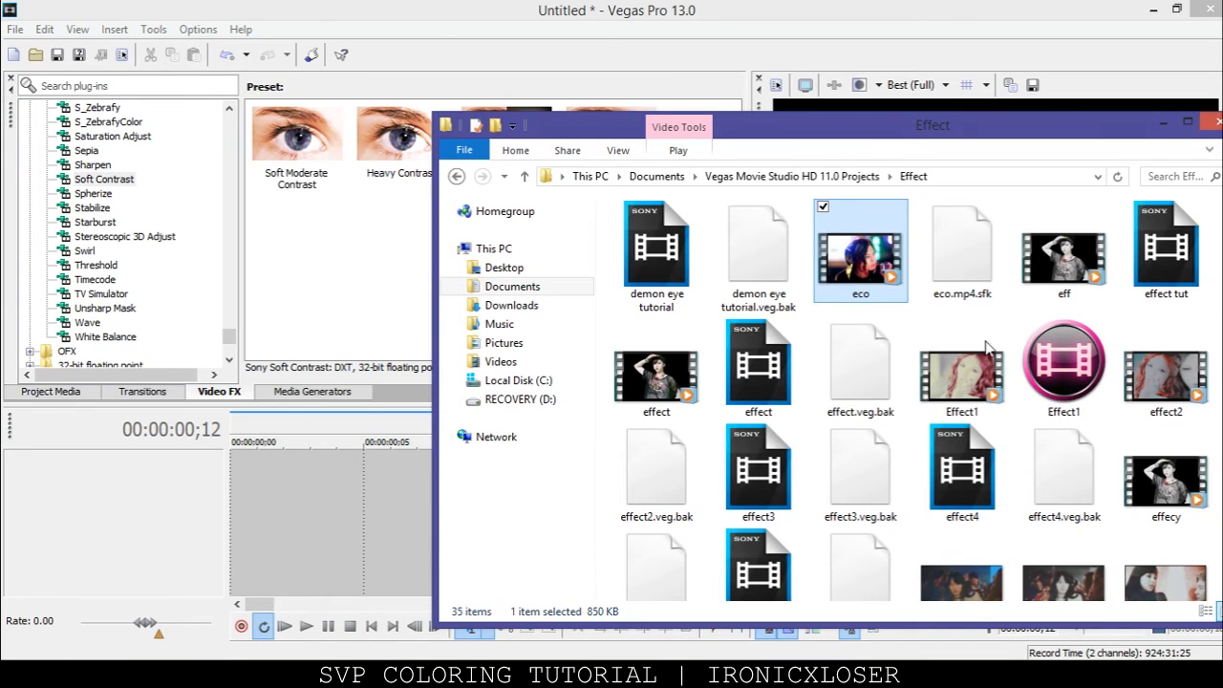
{"action": "left_click", "coordinate": [1172, 470]}
{"action": "left_click_drag", "start_coordinate": [831, 128], "coordinate": [759, 83]}
{"action": "scroll", "coordinate": [973, 526], "scroll_direction": "down", "scroll_amount": 3}
{"action": "left_click", "coordinate": [874, 501]}
{"action": "scroll", "coordinate": [887, 508], "scroll_direction": "up", "scroll_amount": 5}
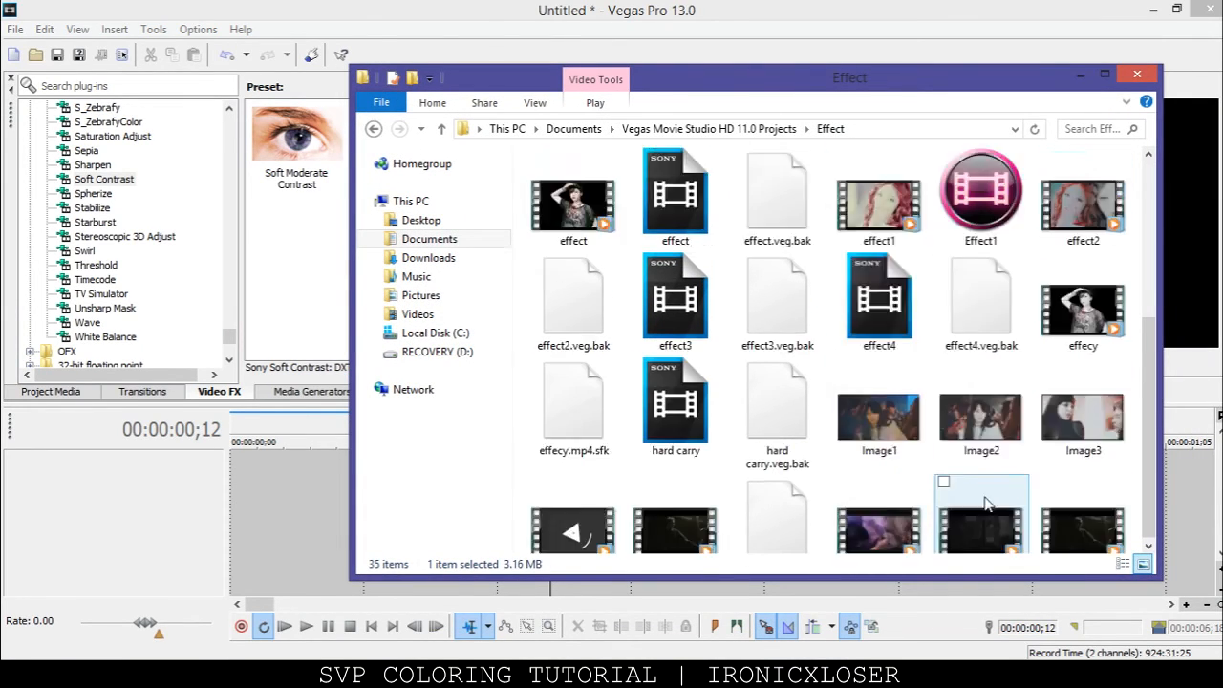
{"action": "left_click_drag", "start_coordinate": [573, 320], "coordinate": [218, 525]}
{"action": "left_click", "coordinate": [258, 480]}
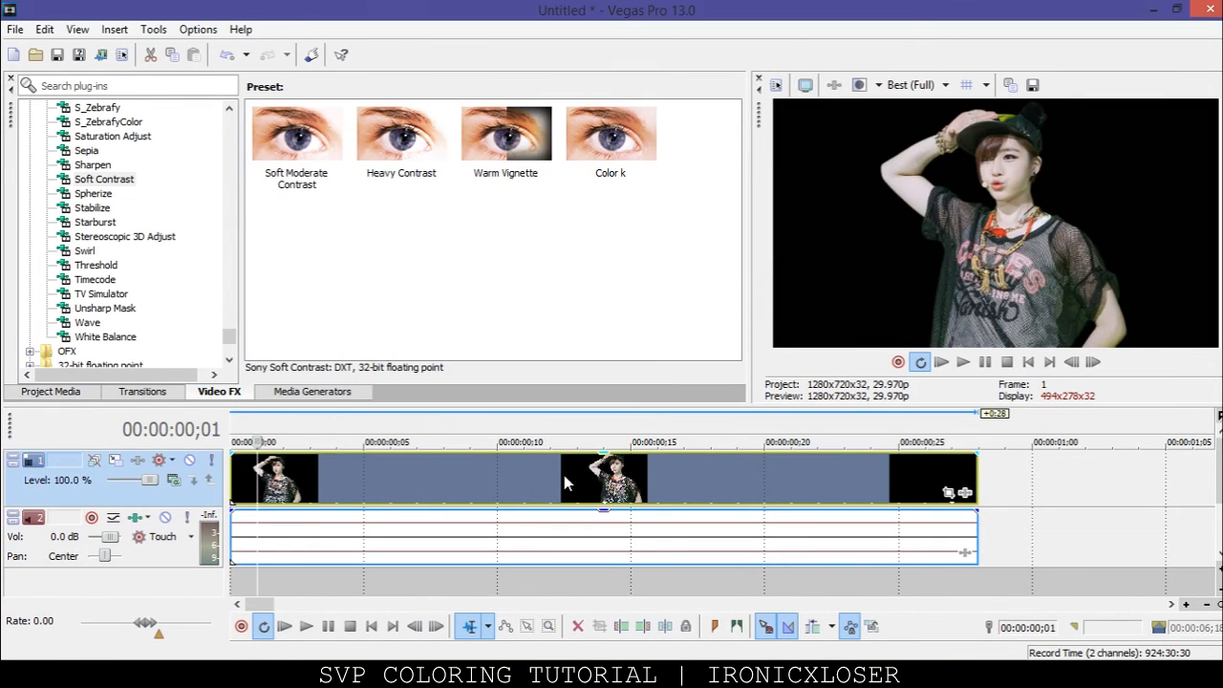
{"action": "left_click", "coordinate": [578, 476]}
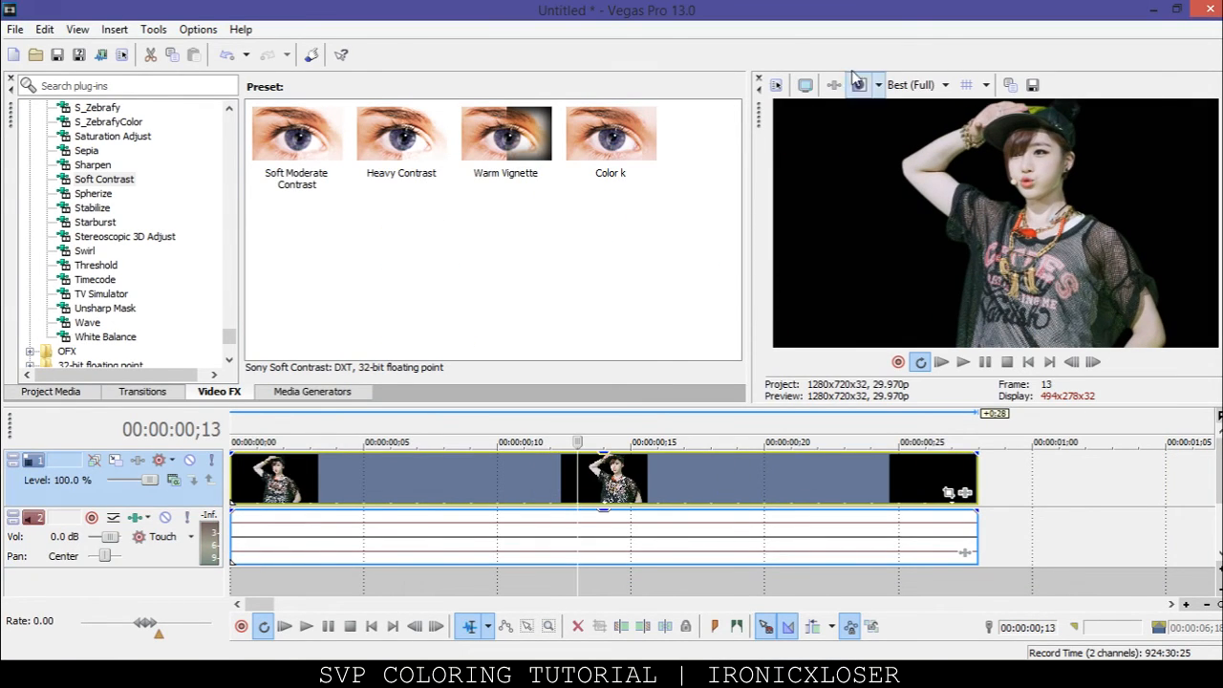
Apply the saved "IXL || 03 ECO" filter package to video track 1
{"action": "left_click", "coordinate": [138, 459]}
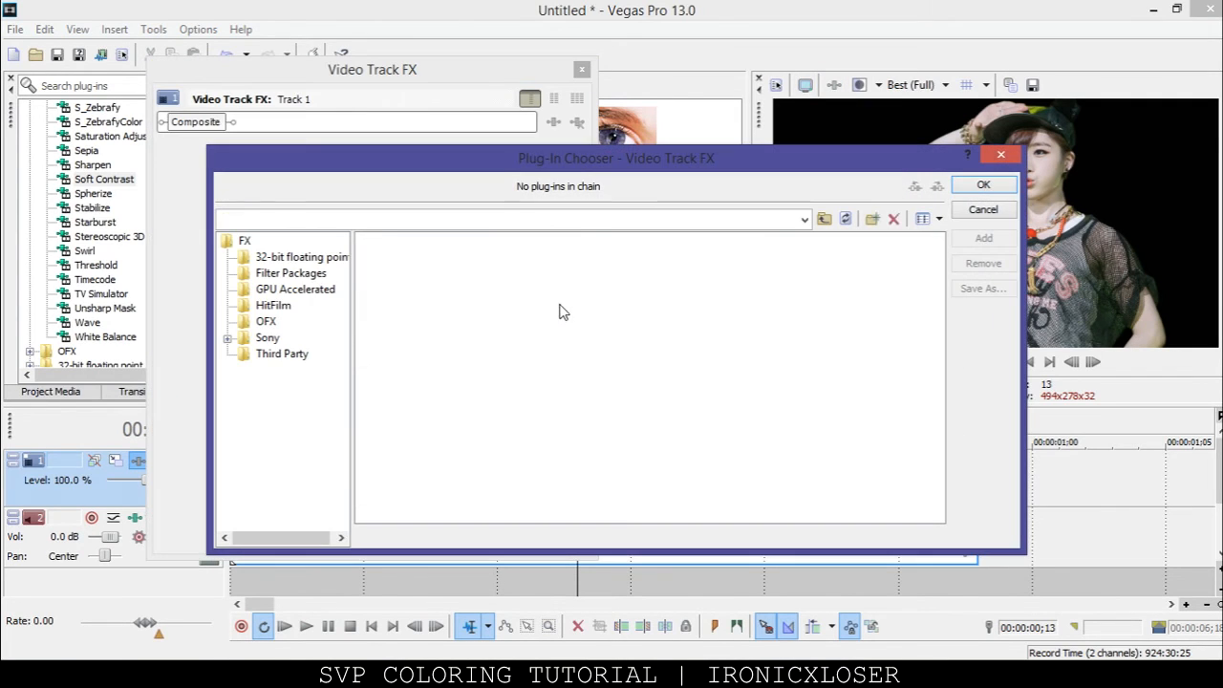
{"action": "left_click", "coordinate": [573, 241]}
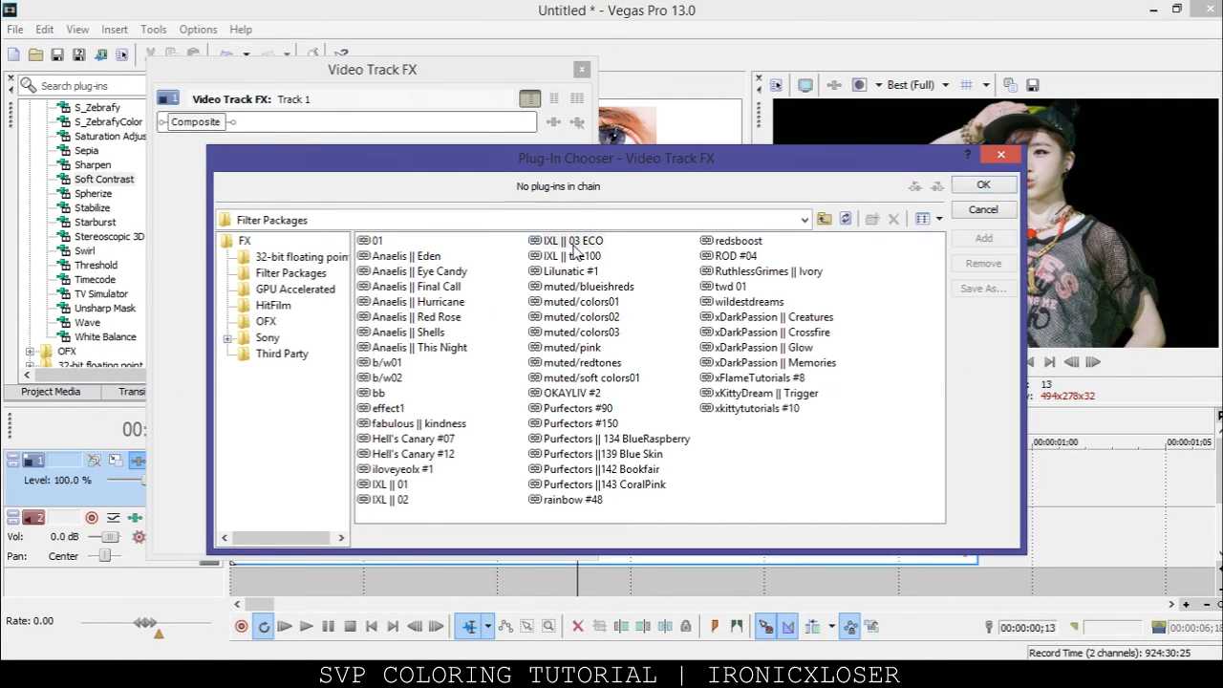
{"action": "left_click", "coordinate": [983, 237]}
{"action": "left_click", "coordinate": [983, 184]}
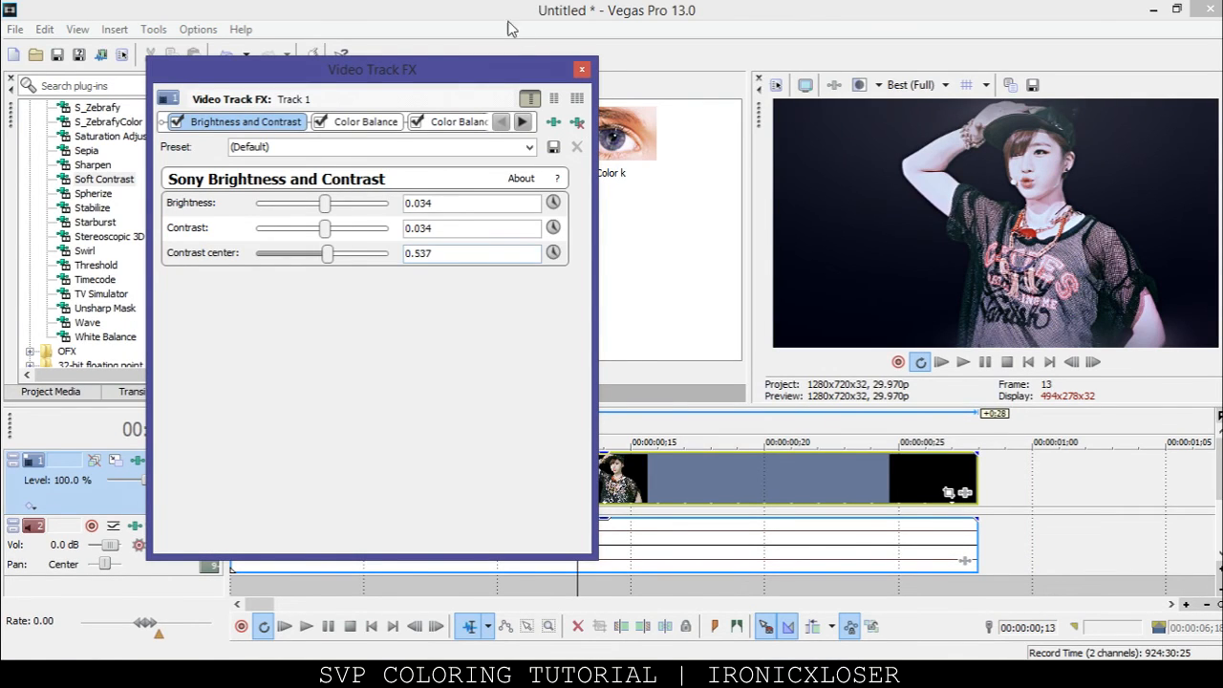
{"action": "left_click", "coordinate": [580, 70]}
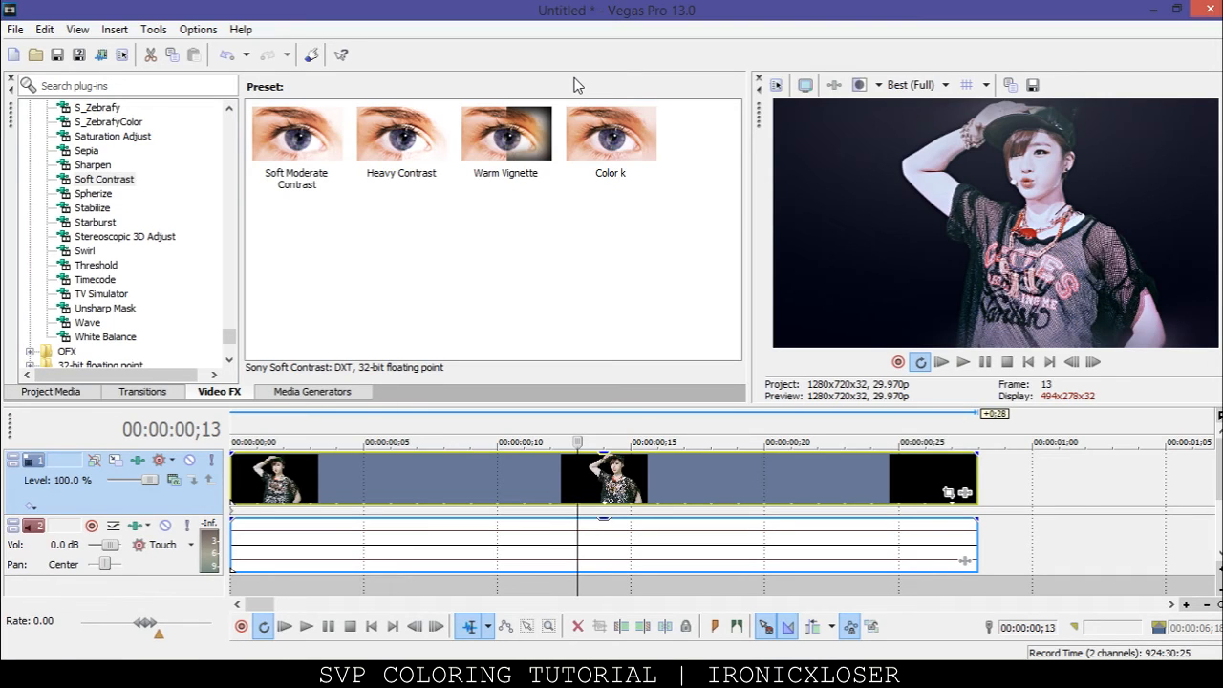
Move the clip so it starts at 00:00:00;13, and delete it from the timeline
{"action": "left_click_drag", "start_coordinate": [372, 473], "coordinate": [716, 471]}
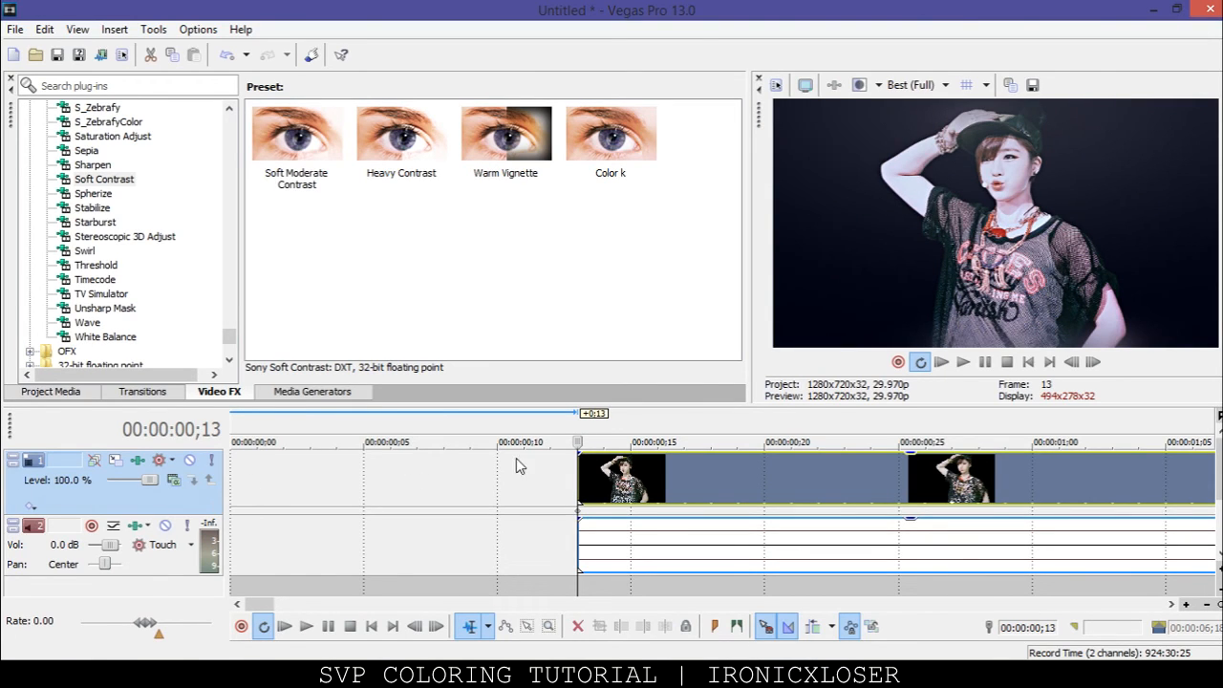
{"action": "right_click", "coordinate": [597, 481]}
{"action": "left_click", "coordinate": [638, 277]}
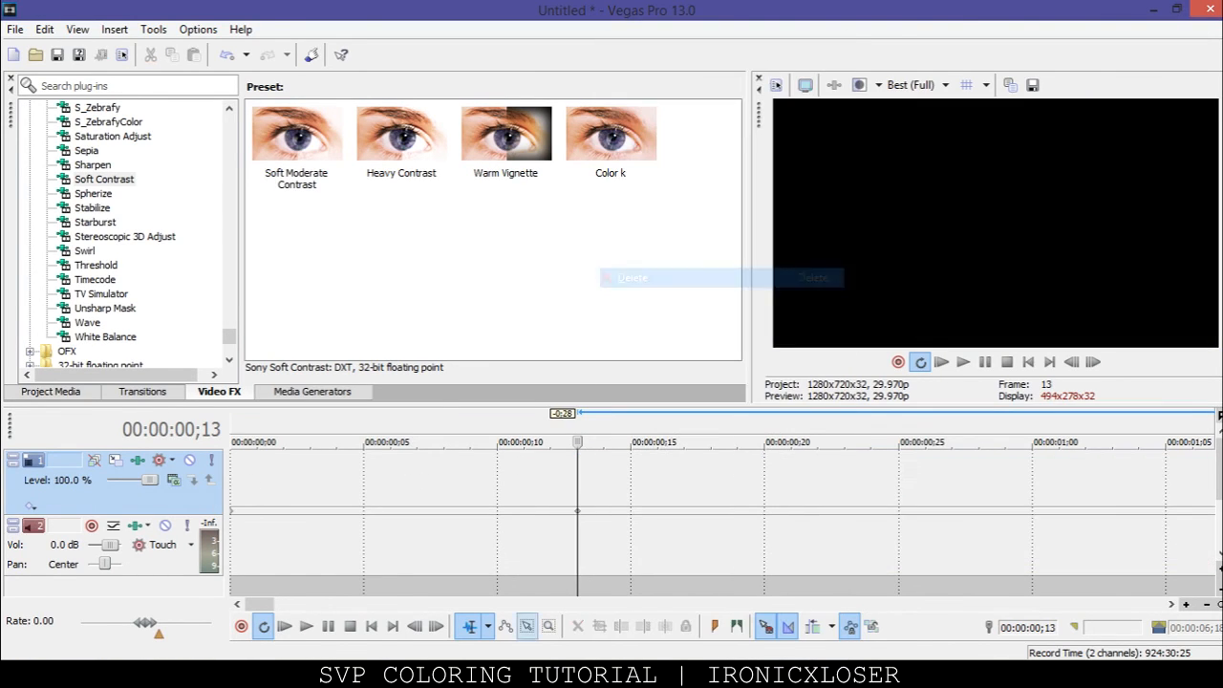
Add a (Legacy) Text event with the Default Text preset at the start of video track 1
{"action": "left_click", "coordinate": [321, 394]}
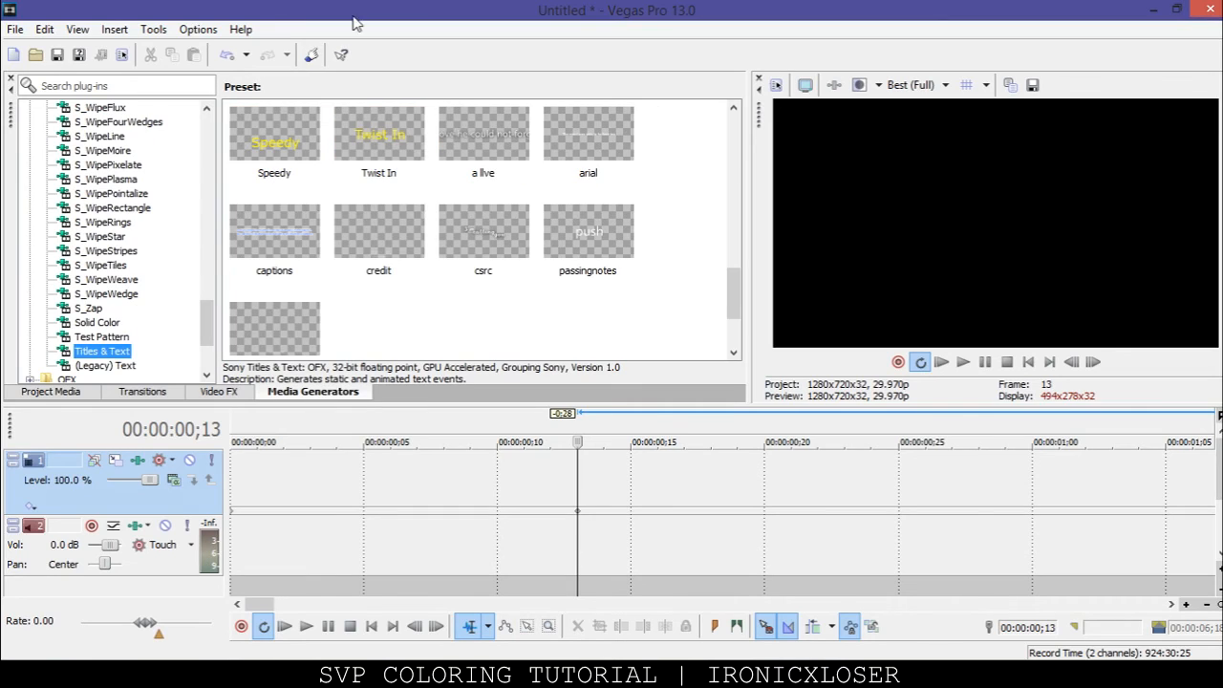
{"action": "mouse_move", "coordinate": [206, 323]}
{"action": "left_mouse_down"}
{"action": "mouse_move", "coordinate": [209, 154]}
{"action": "mouse_move", "coordinate": [206, 344]}
{"action": "left_mouse_up"}
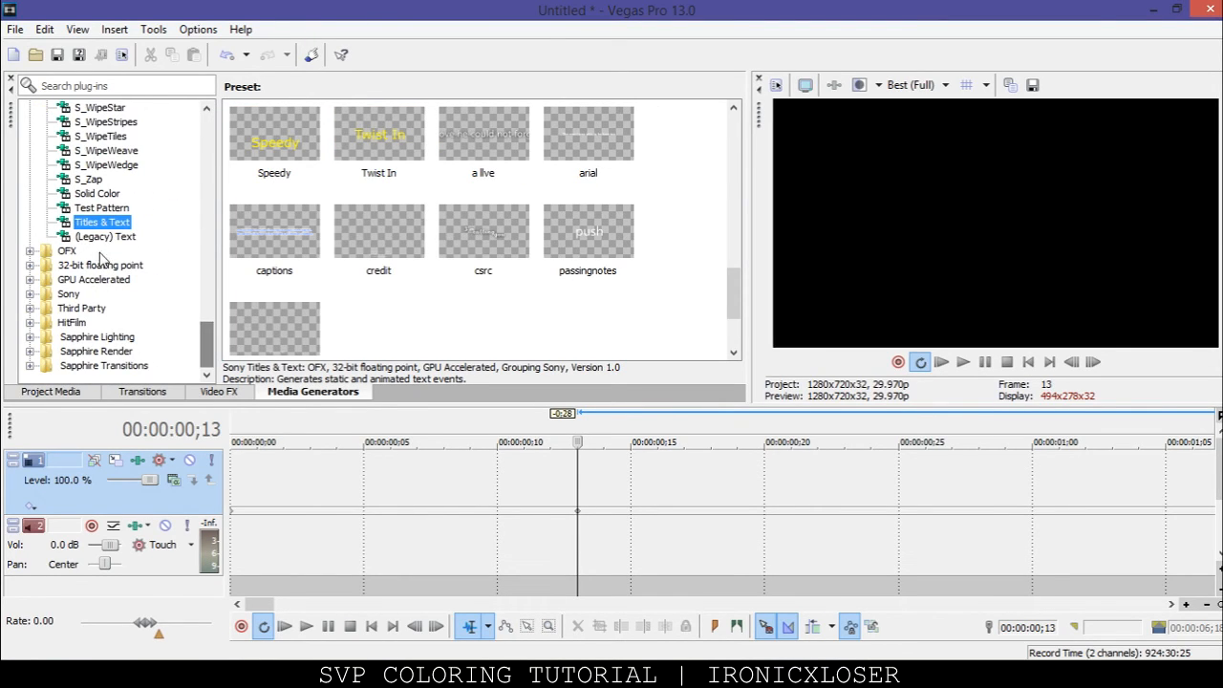
{"action": "left_click", "coordinate": [105, 236]}
{"action": "left_click_drag", "start_coordinate": [274, 144], "coordinate": [238, 482]}
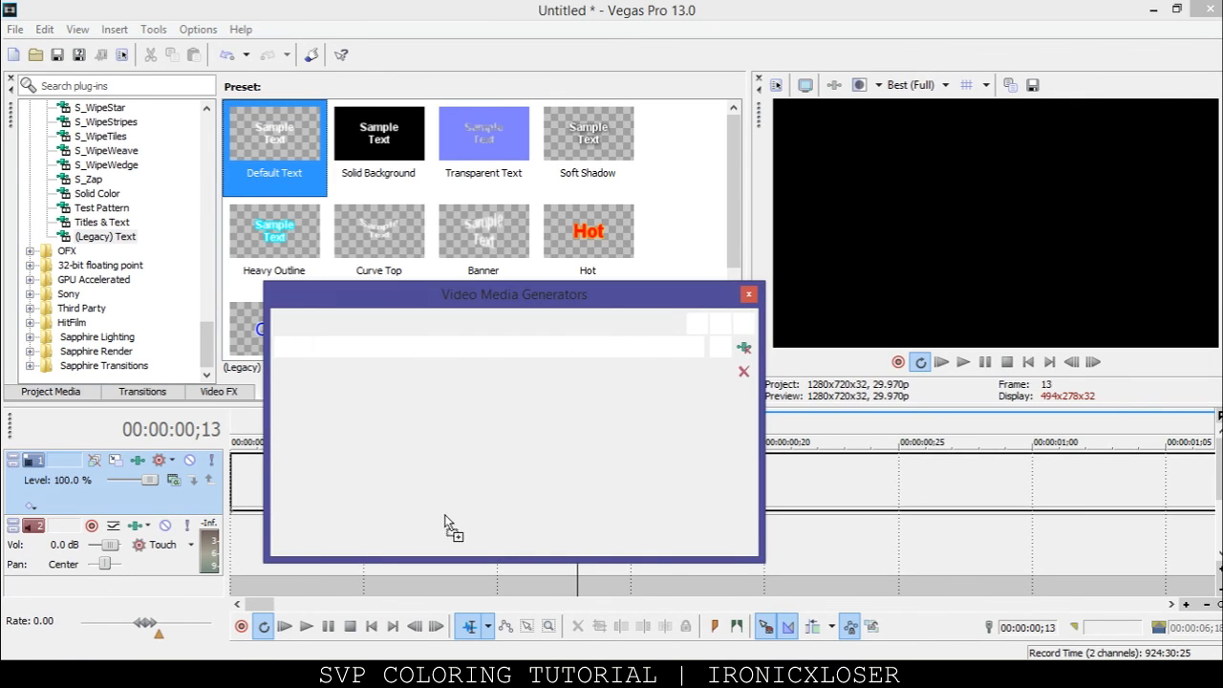
{"action": "left_click_drag", "start_coordinate": [637, 321], "coordinate": [607, 211]}
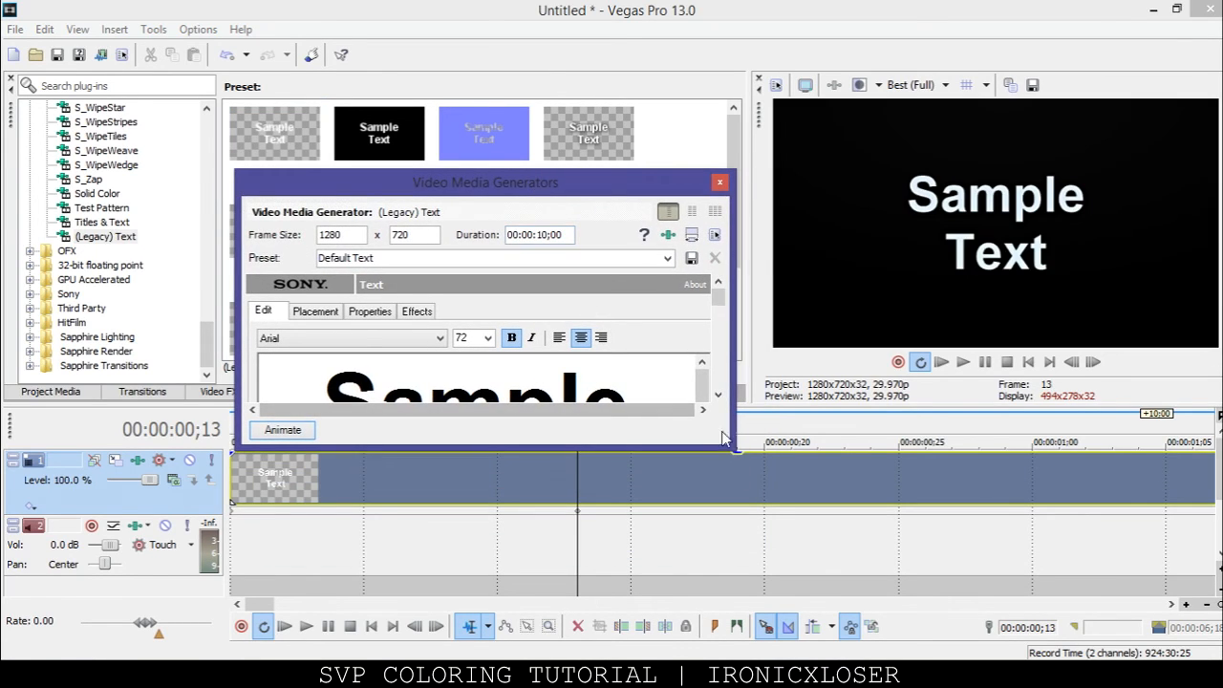
Replace the sample text with three lines reading "IRONICXLOSER", "COLORING #03" and "ECO"
{"action": "key", "text": "ctrl+a"}
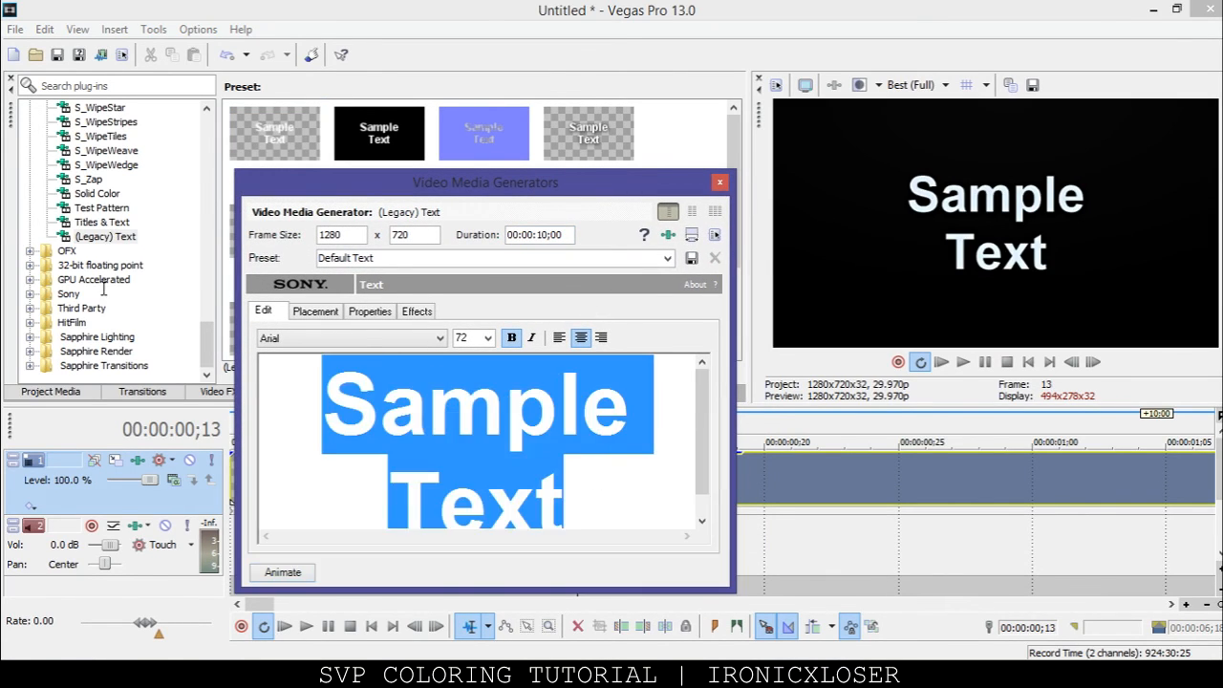
{"action": "type", "text": "IRONI"}
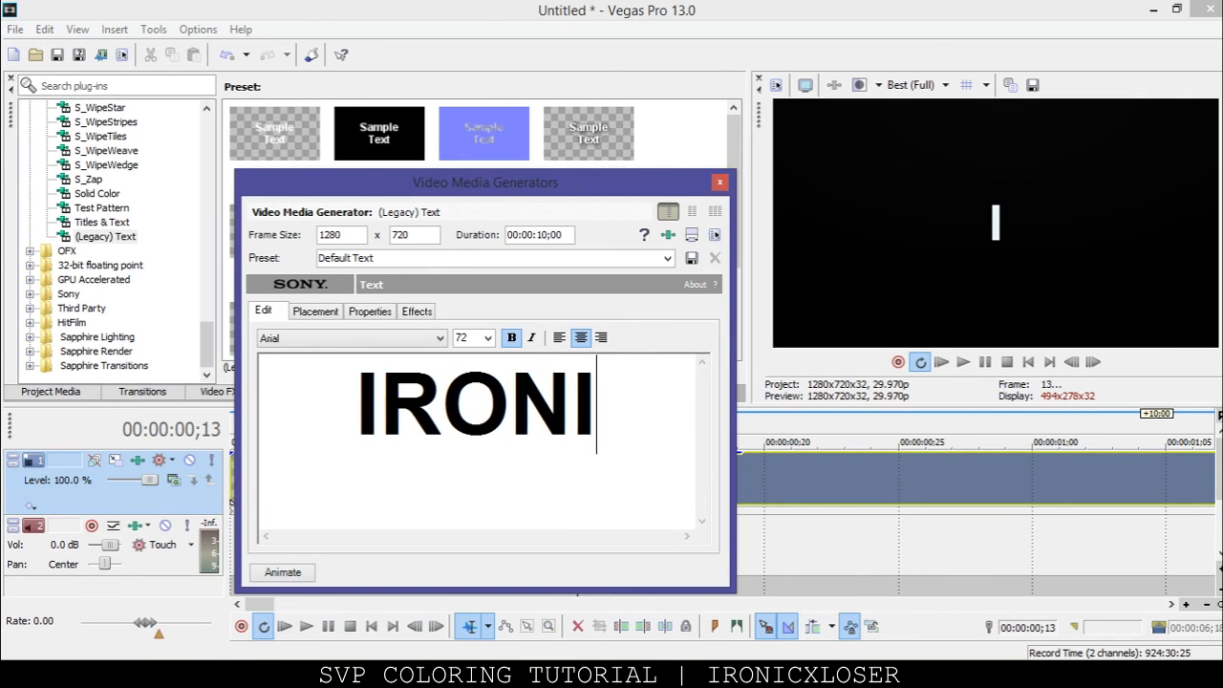
{"action": "type", "text": "CXLOSER"}
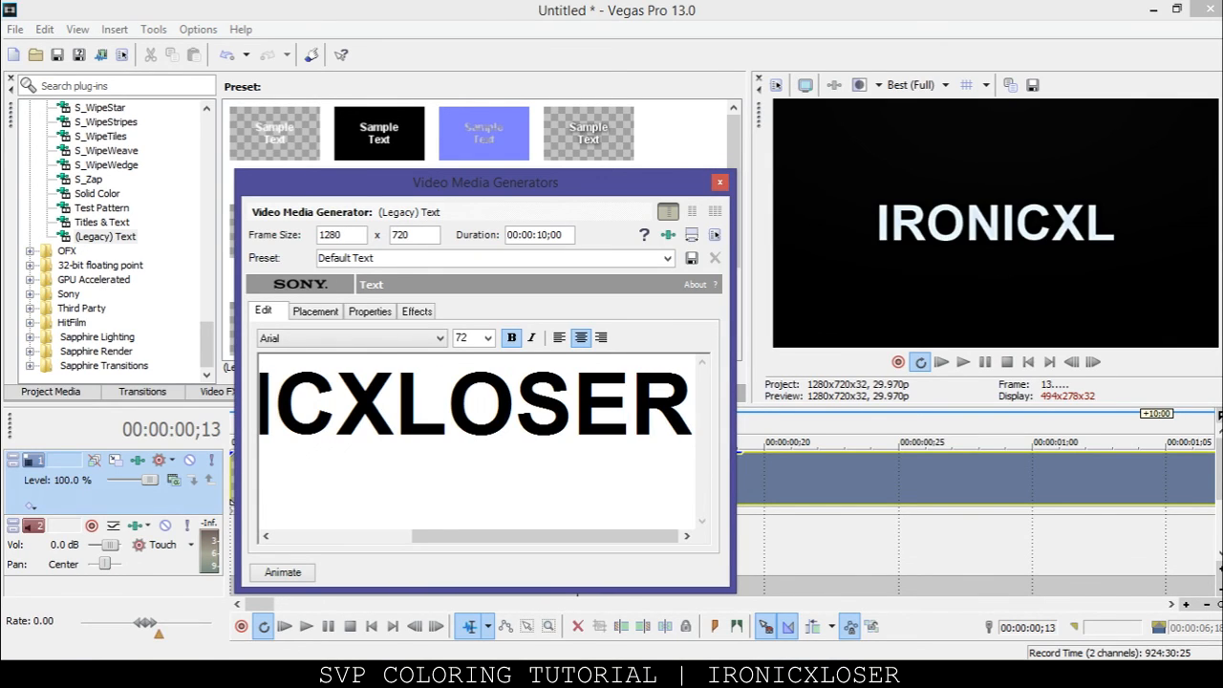
{"action": "key", "text": "ctrl+a"}
{"action": "key", "text": "BackSpace"}
{"action": "type", "text": "COLOR"}
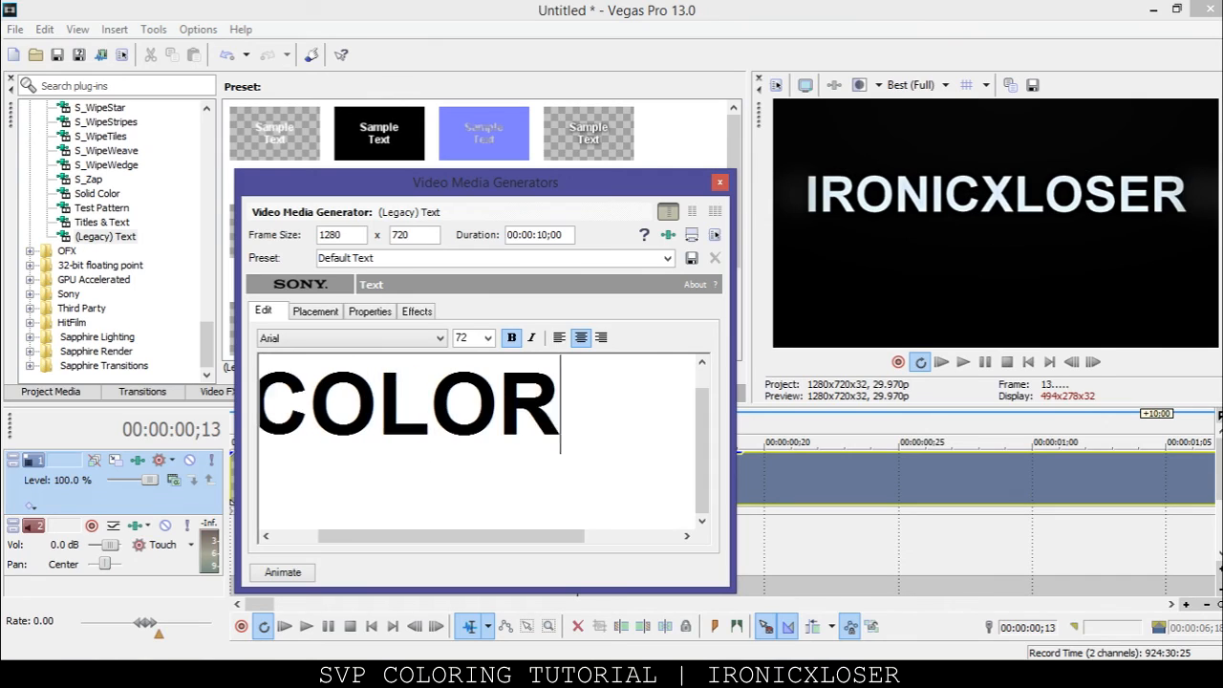
{"action": "type", "text": "ING#"}
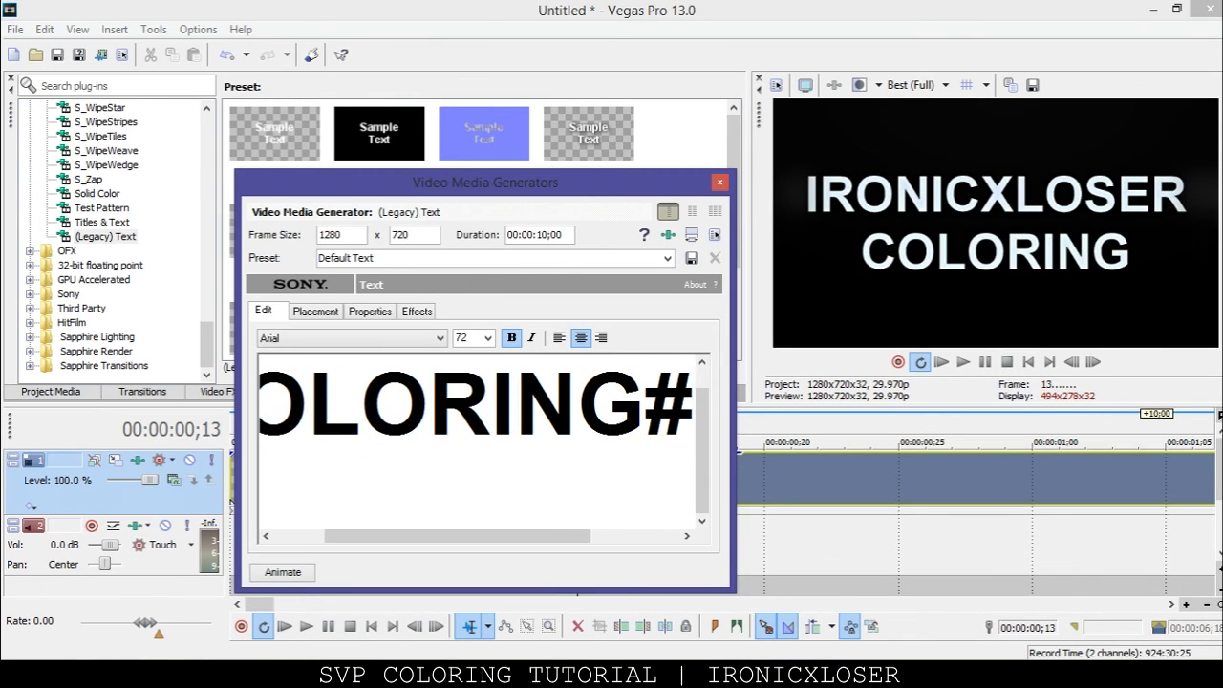
{"action": "type", "text": "03"}
{"action": "key", "text": "Return"}
{"action": "type", "text": "CO"}
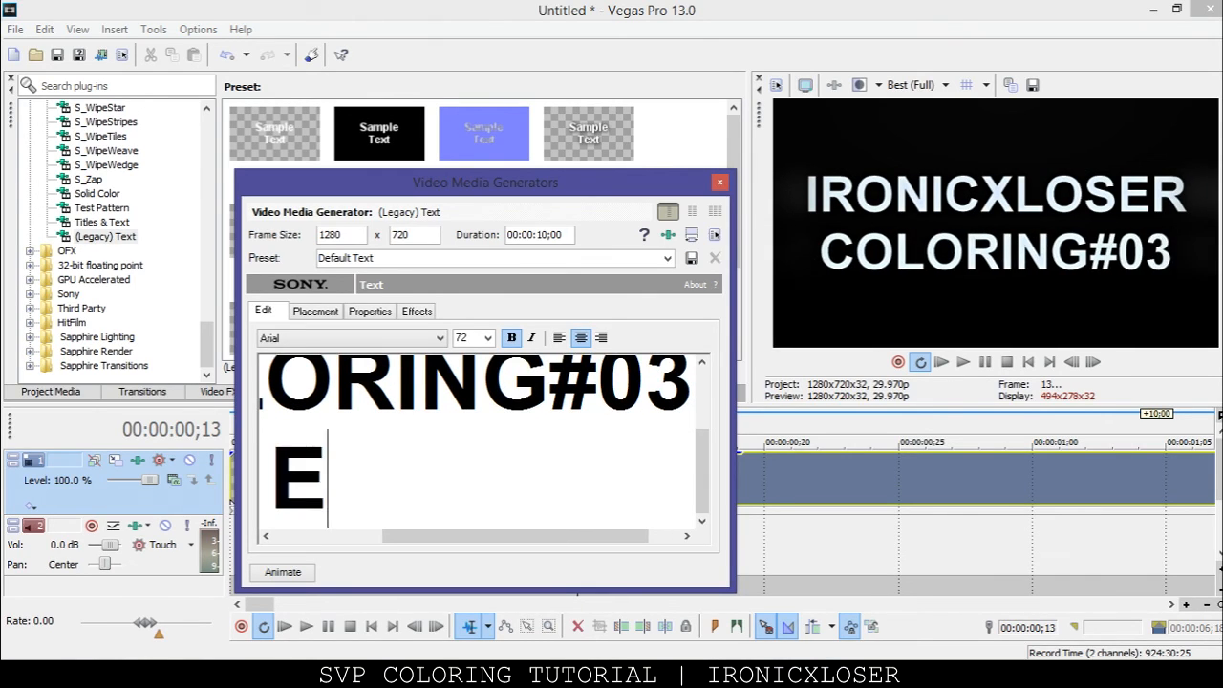
{"action": "left_click", "coordinate": [549, 392]}
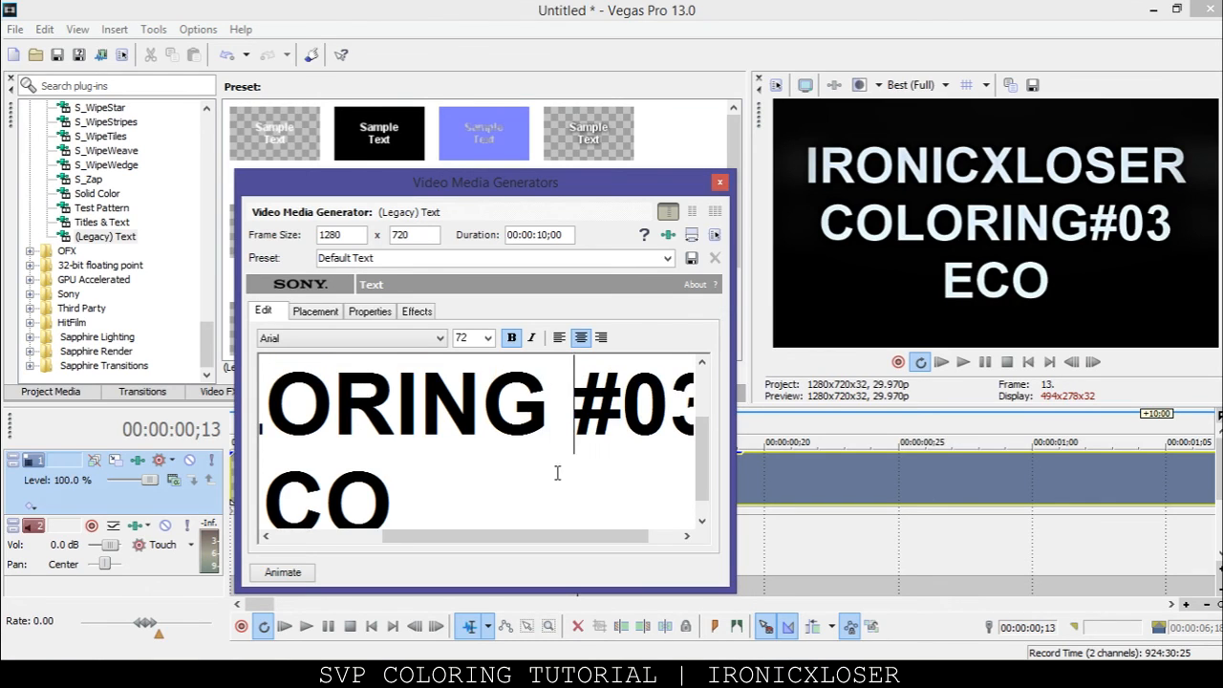
Reduce the font size of the whole title, and adjust its properties for wider letter tracking and tighter line spacing
{"action": "key", "text": "ctrl+a"}
{"action": "left_click", "coordinate": [488, 338]}
{"action": "left_click", "coordinate": [471, 534]}
{"action": "left_click", "coordinate": [363, 313]}
{"action": "left_click_drag", "start_coordinate": [371, 493], "coordinate": [350, 516]}
{"action": "mouse_move", "coordinate": [590, 495]}
{"action": "left_mouse_down"}
{"action": "mouse_move", "coordinate": [601, 495]}
{"action": "mouse_move", "coordinate": [579, 502]}
{"action": "left_mouse_up"}
{"action": "left_click", "coordinate": [723, 182]}
Save the project in the Projects folder as a Vegas Pro project file named "IRONICXLOSER COLORING #03 ECO"
{"action": "left_click", "coordinate": [15, 29]}
{"action": "left_click", "coordinate": [103, 143]}
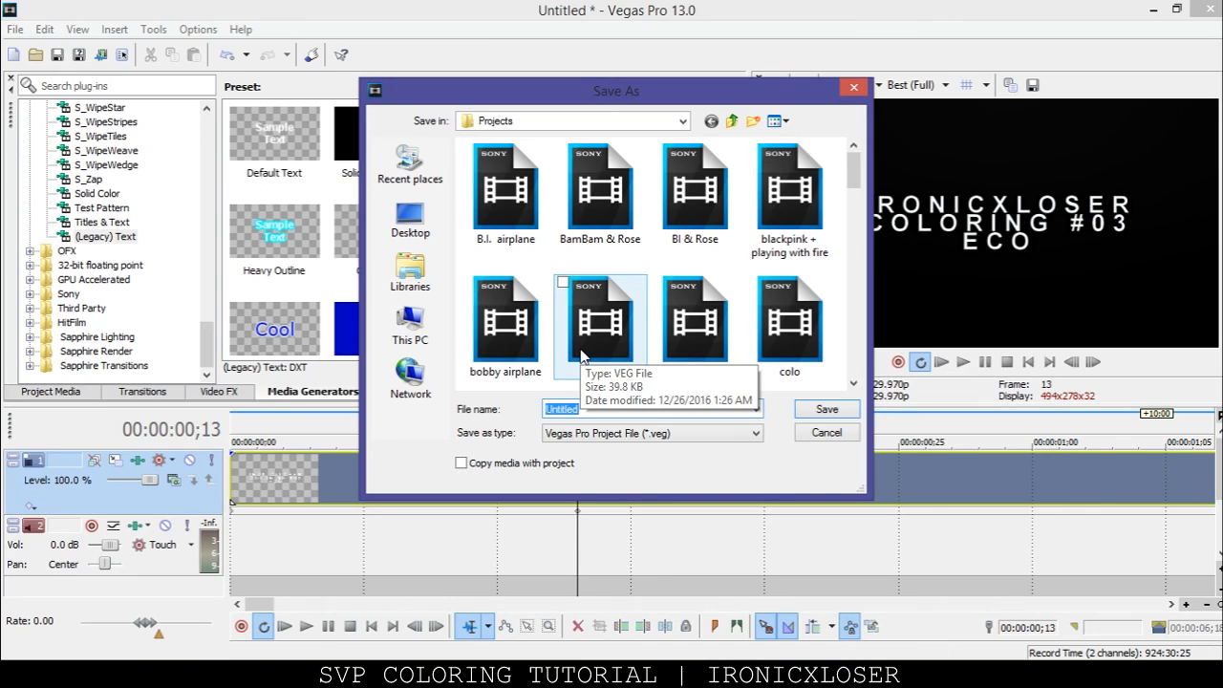
{"action": "type", "text": "IRONICXLOSER COLORING #03 ECO"}
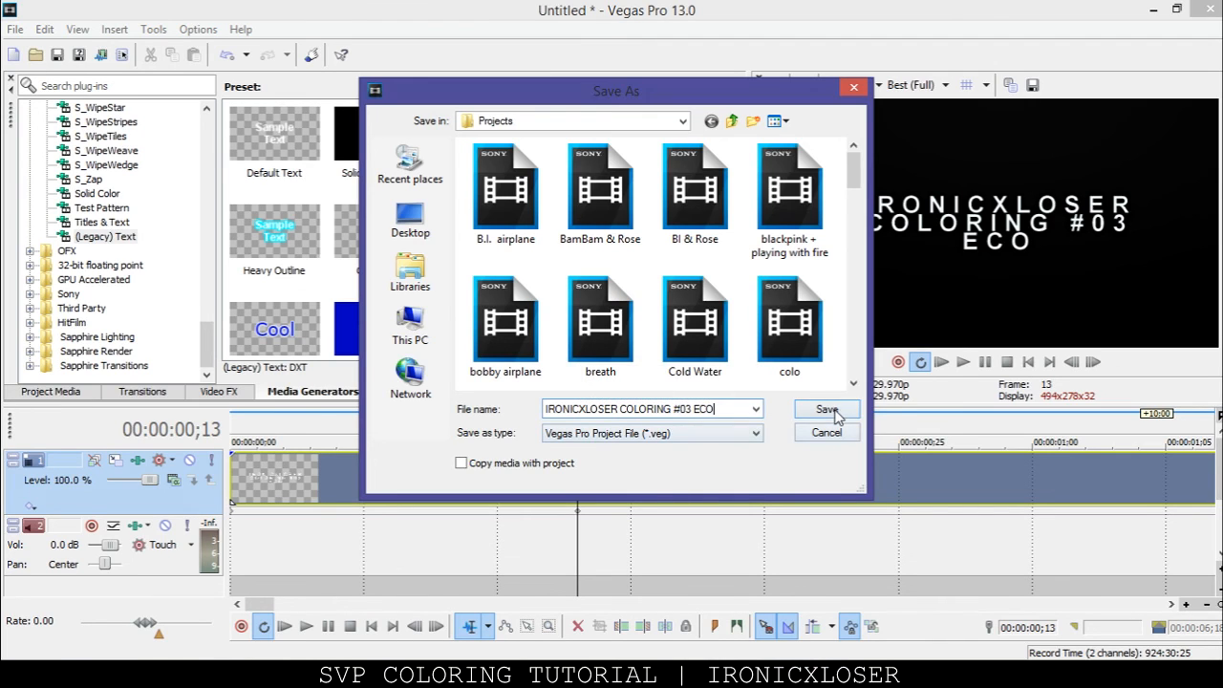
{"action": "left_click", "coordinate": [830, 411]}
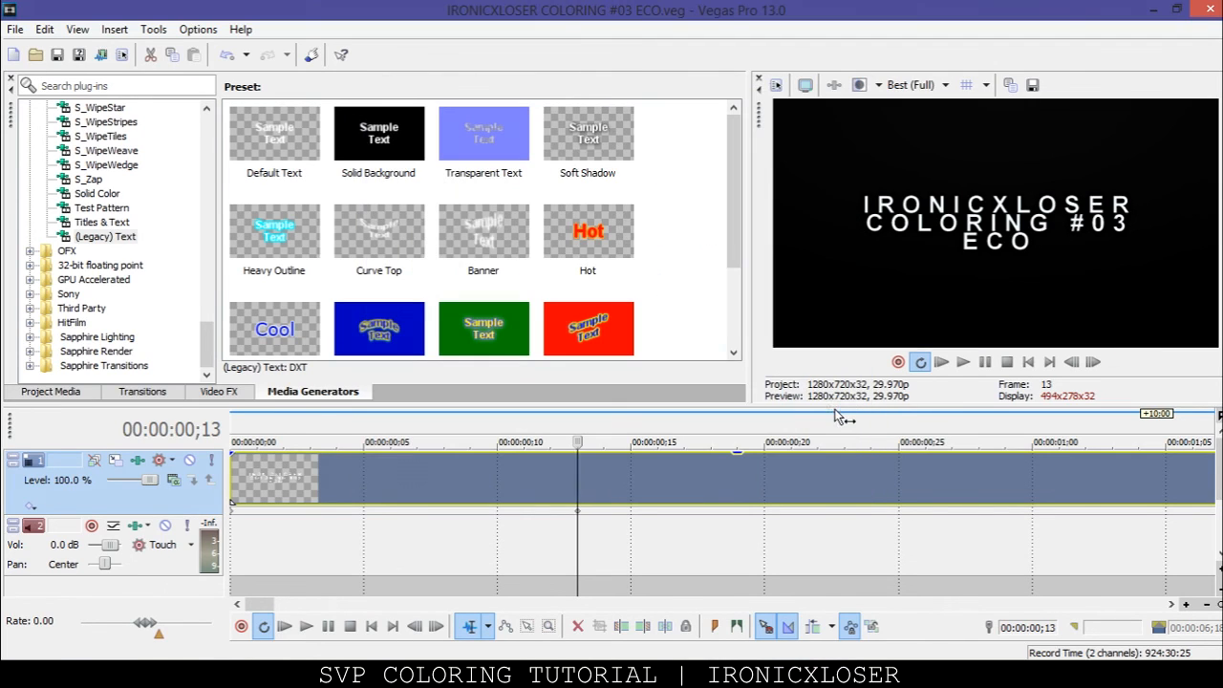